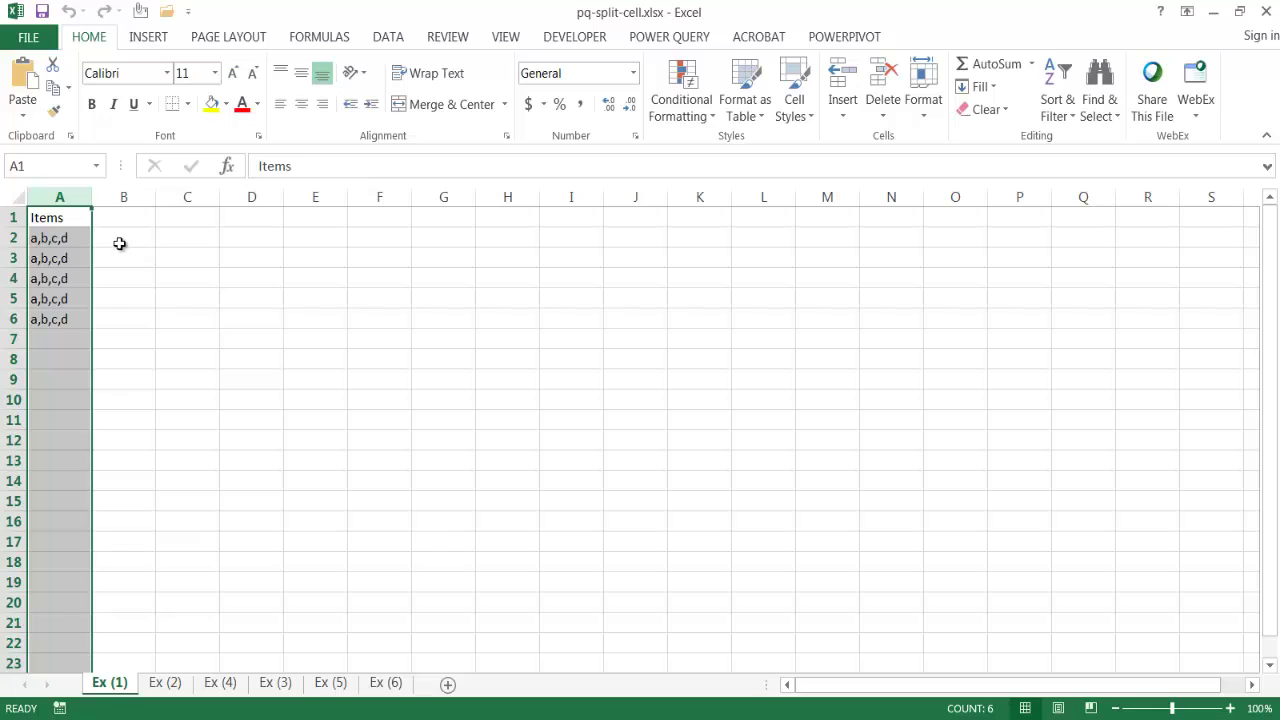
{"action": "left_click", "coordinate": [61, 238]}
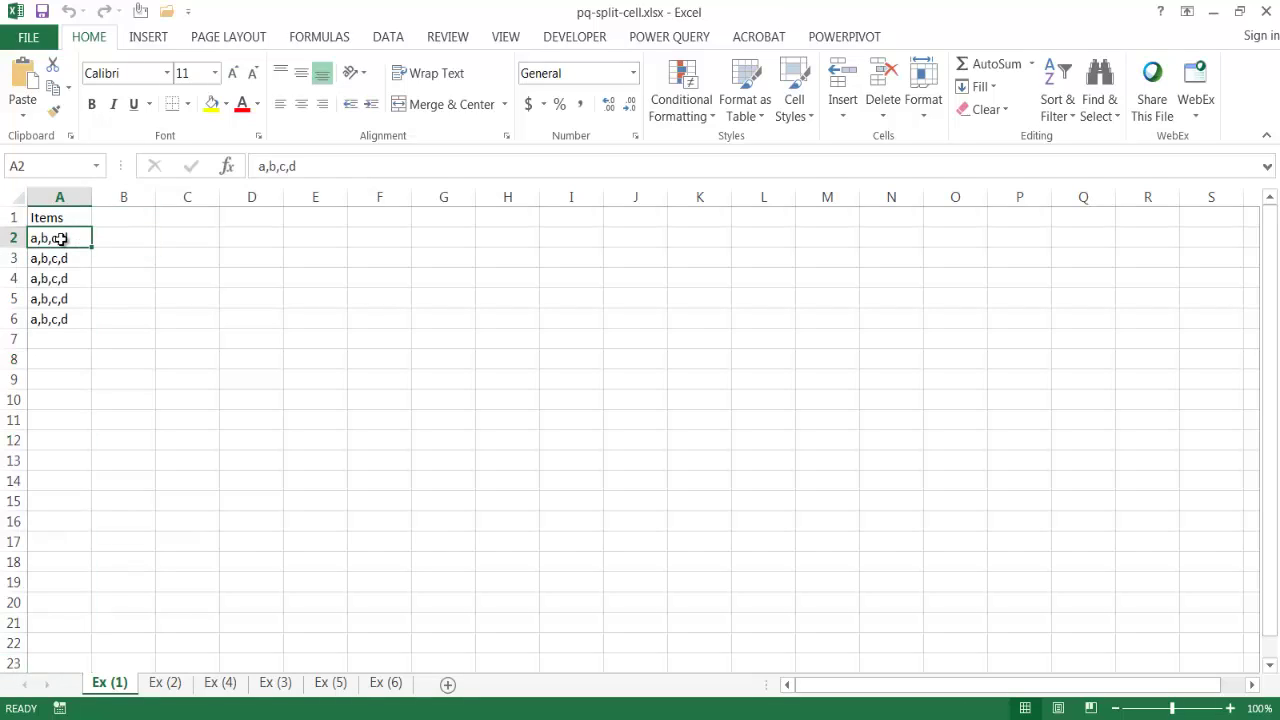
{"action": "left_click", "coordinate": [116, 239]}
{"action": "left_click", "coordinate": [190, 238]}
{"action": "left_click", "coordinate": [245, 239]}
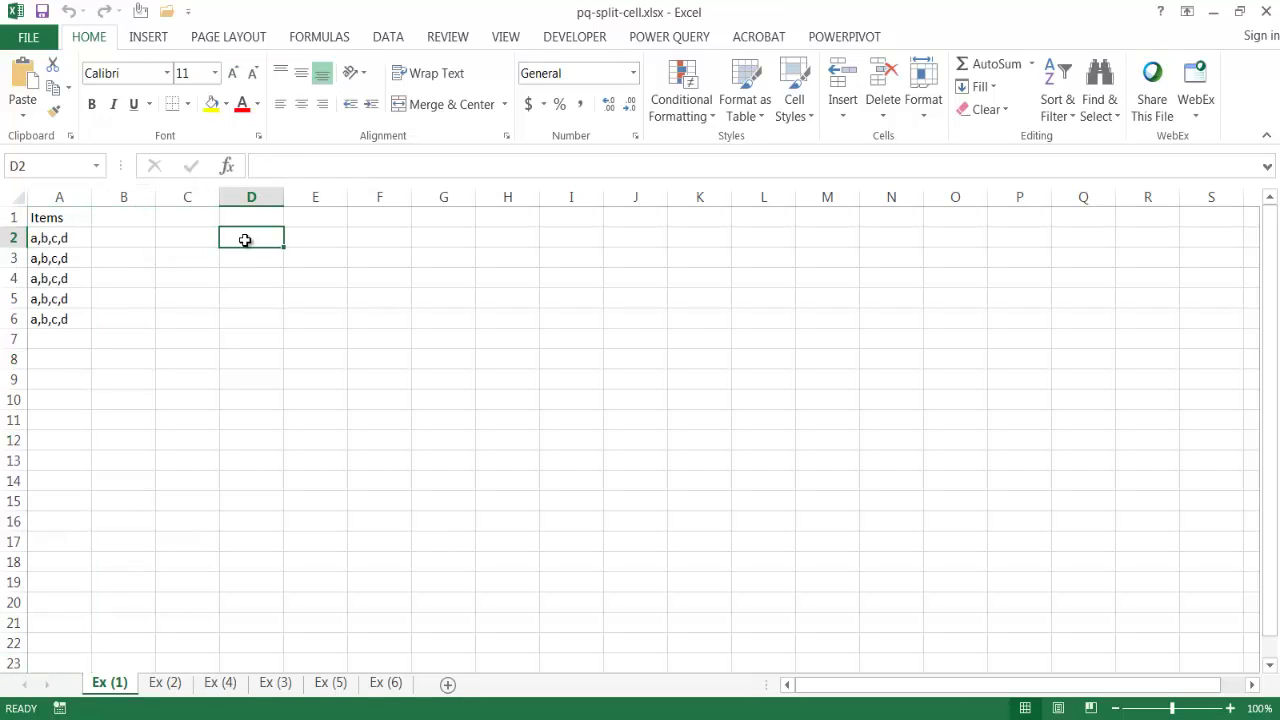
Split column A into separate columns with Text to Columns, as delimited data with the comma added as a delimiter
{"action": "left_click", "coordinate": [43, 196]}
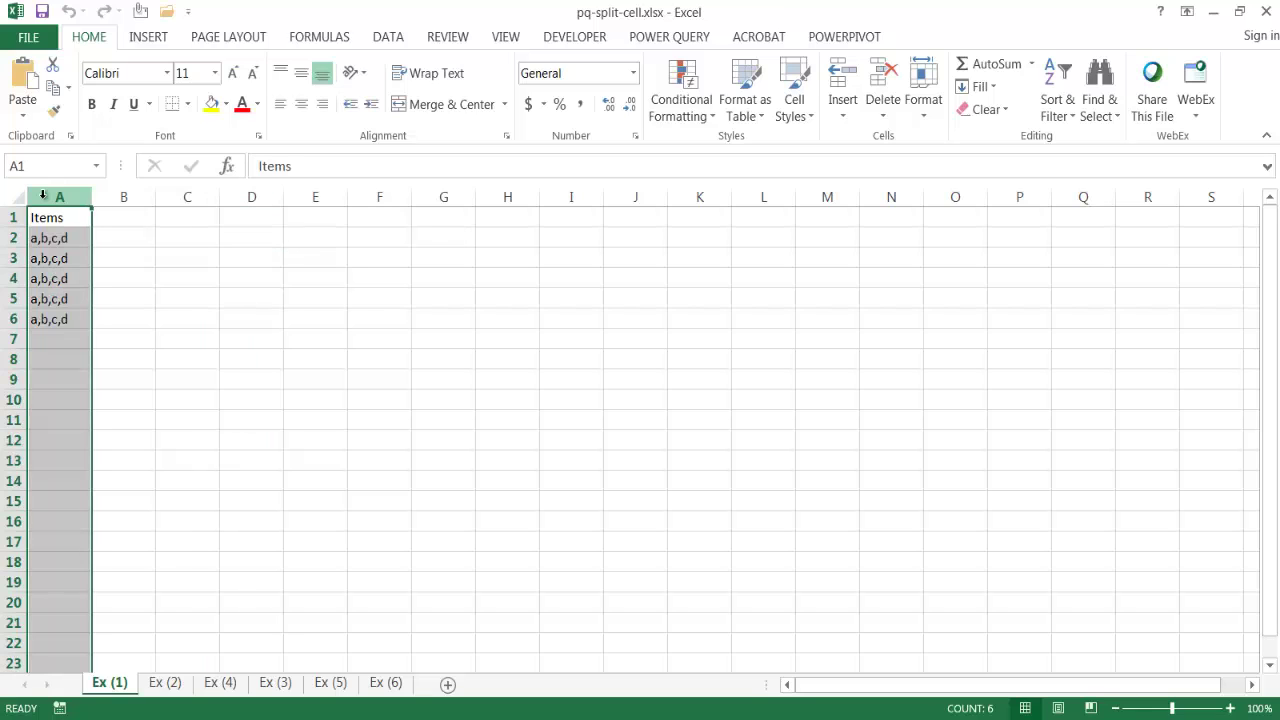
{"action": "left_click", "coordinate": [388, 37]}
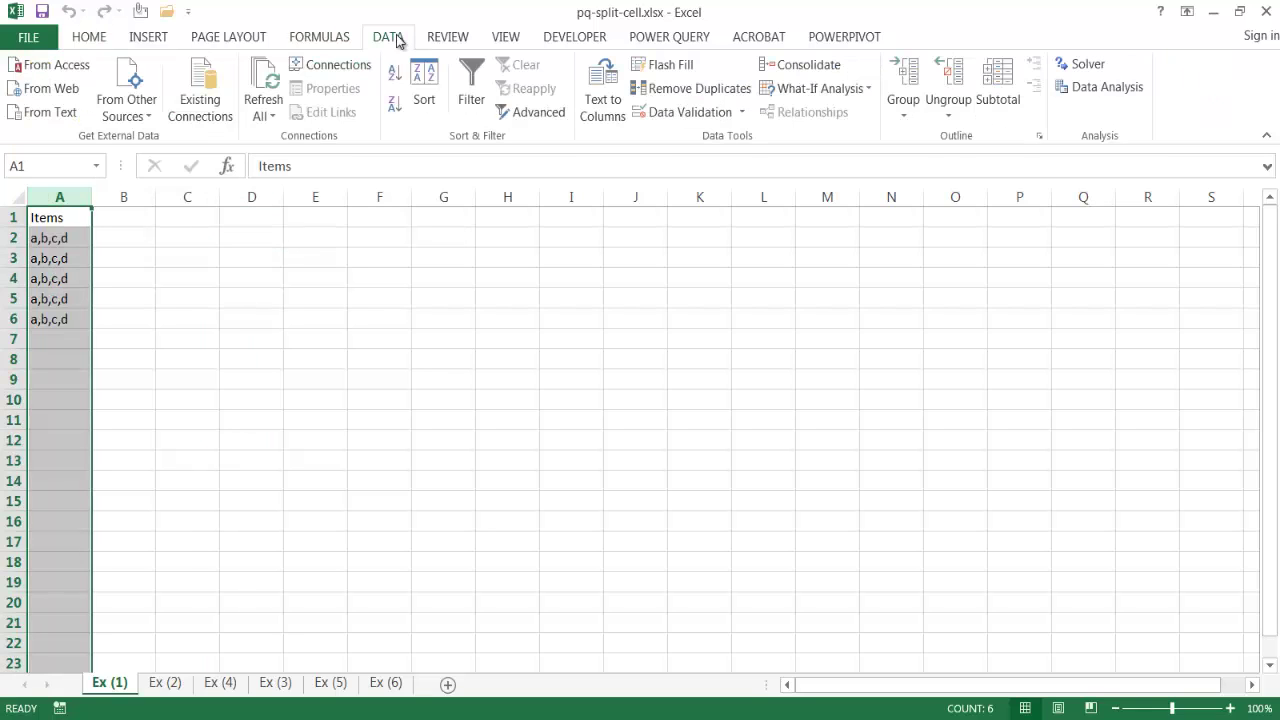
{"action": "left_click", "coordinate": [603, 92]}
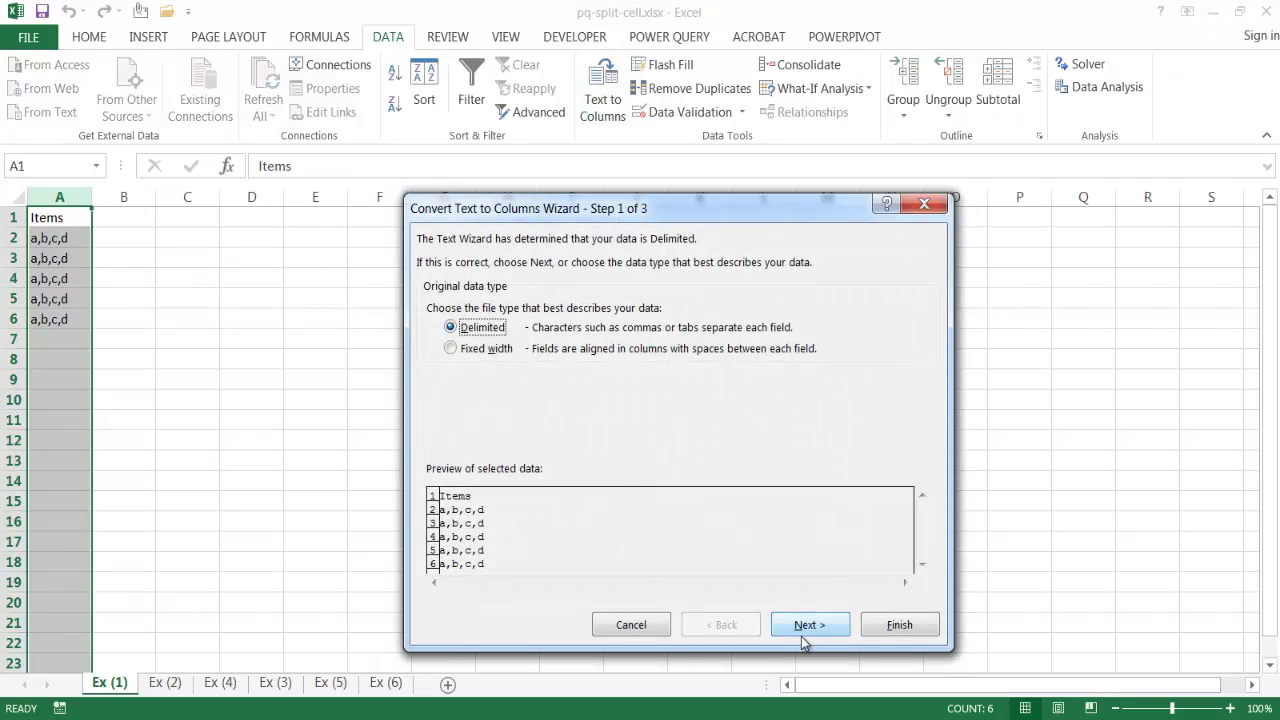
{"action": "left_click", "coordinate": [808, 625]}
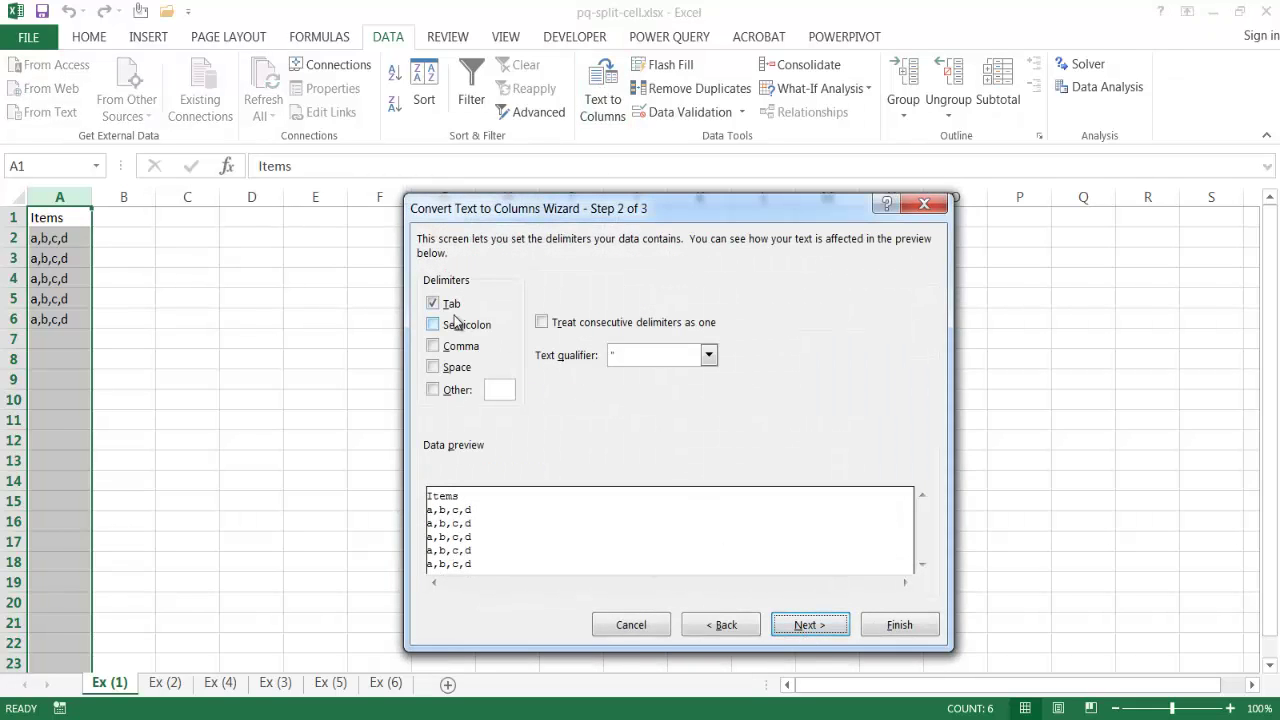
{"action": "left_click", "coordinate": [436, 346]}
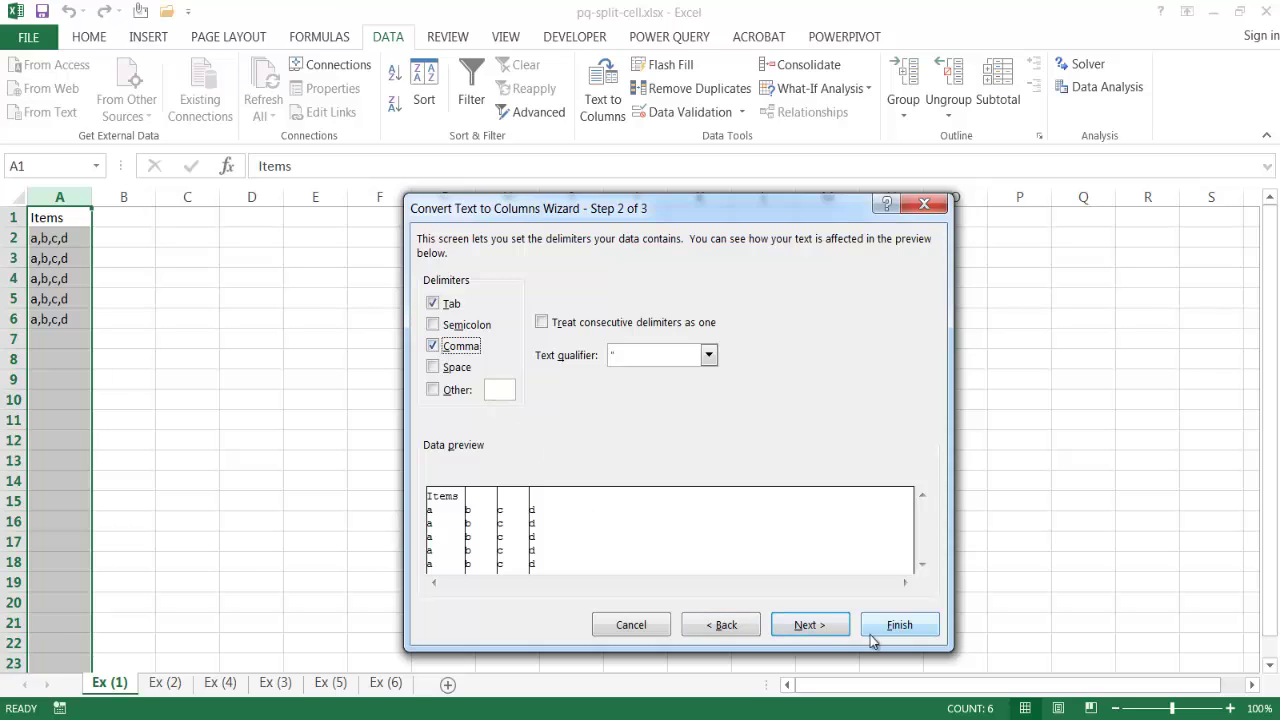
{"action": "left_click", "coordinate": [900, 622]}
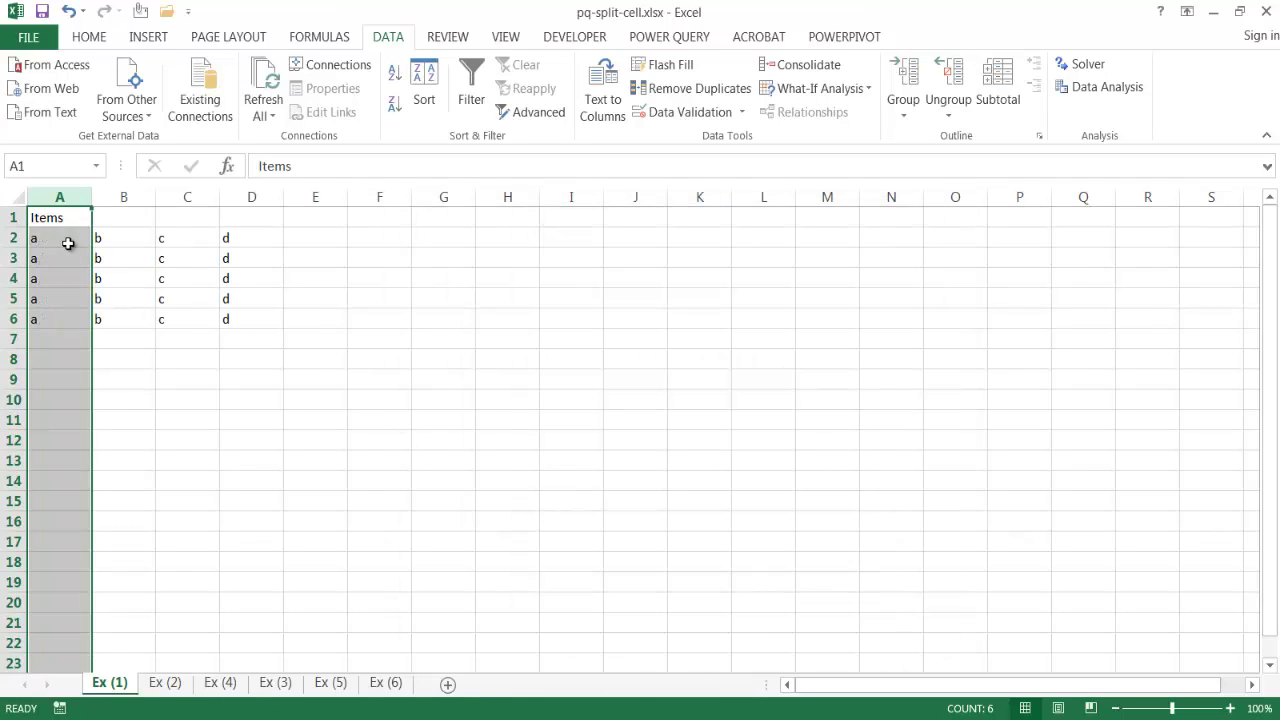
{"action": "left_click_drag", "start_coordinate": [69, 243], "coordinate": [169, 260]}
{"action": "left_click", "coordinate": [200, 240]}
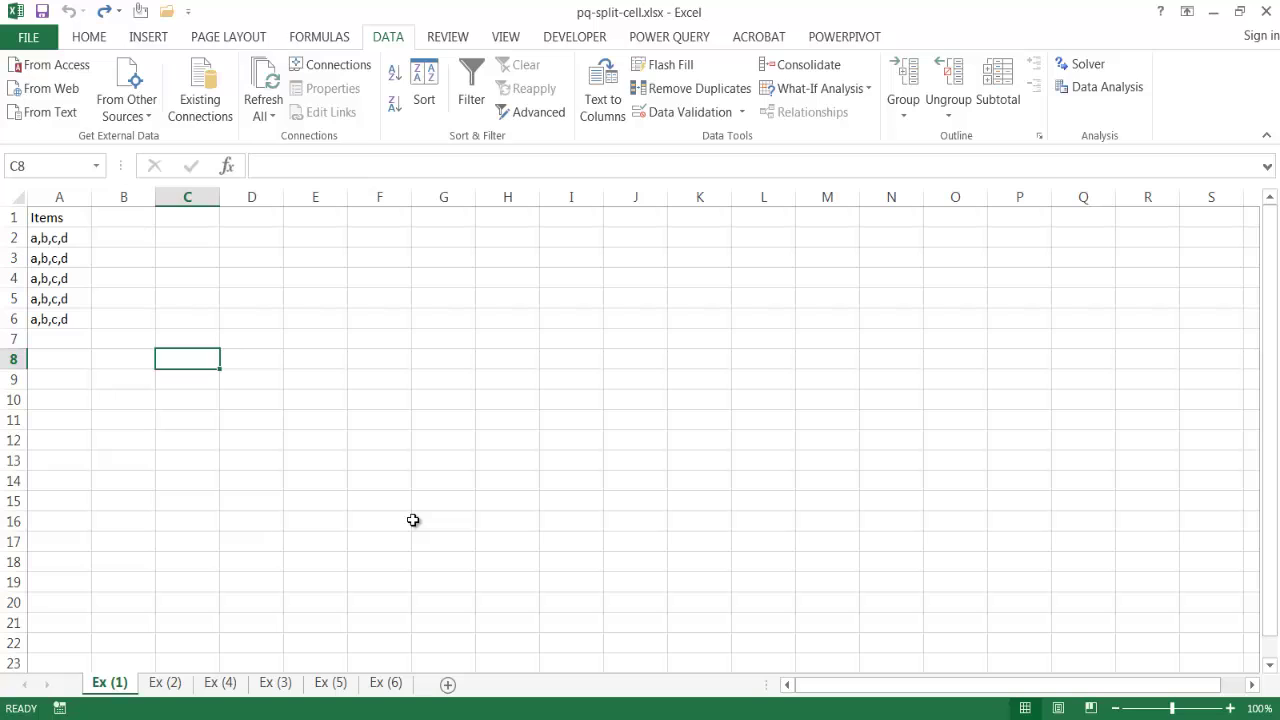
Load the range A1:A6 on sheet Ex (1) into the Power Query editor as a table with headers
{"action": "left_click", "coordinate": [52, 258]}
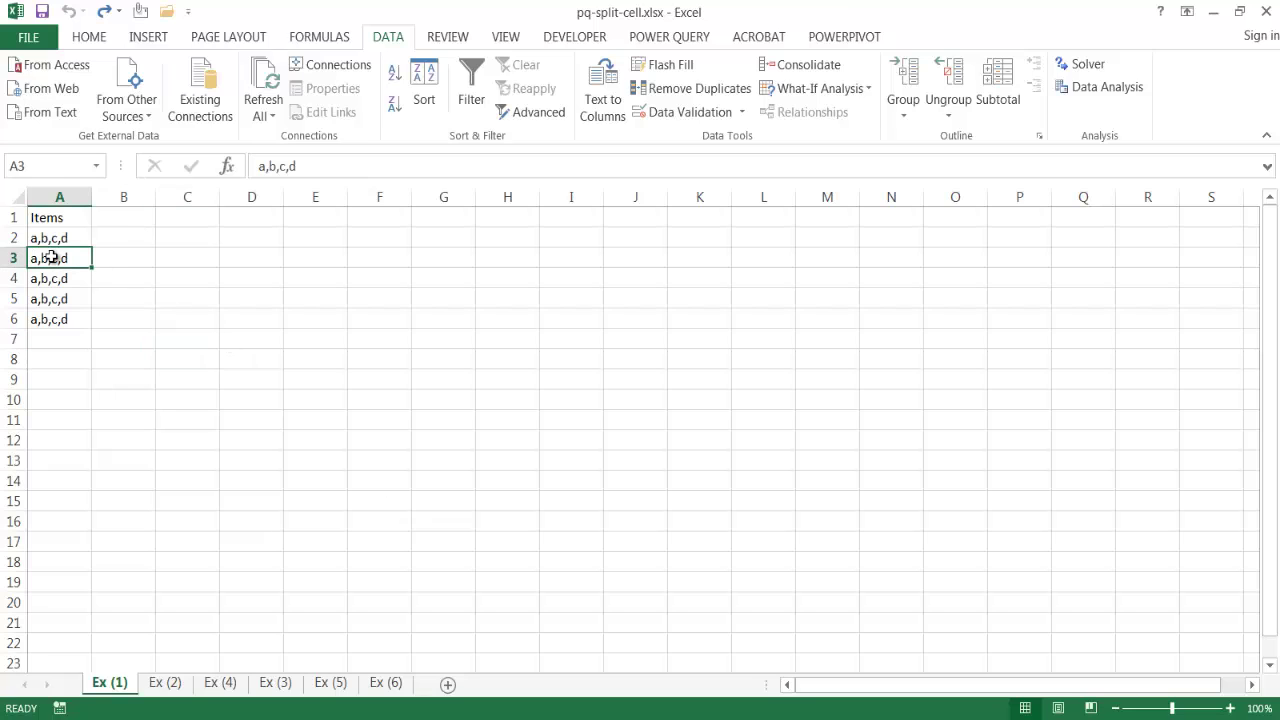
{"action": "left_click", "coordinate": [708, 40]}
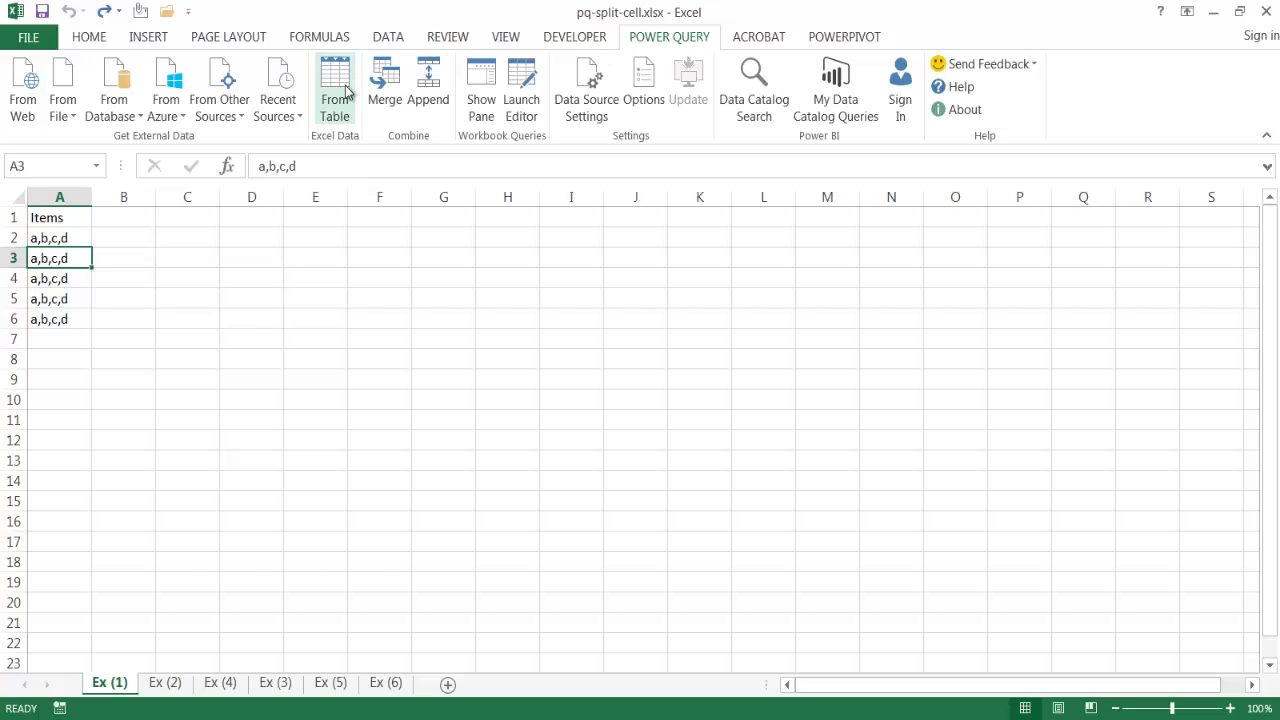
{"action": "left_click", "coordinate": [54, 298]}
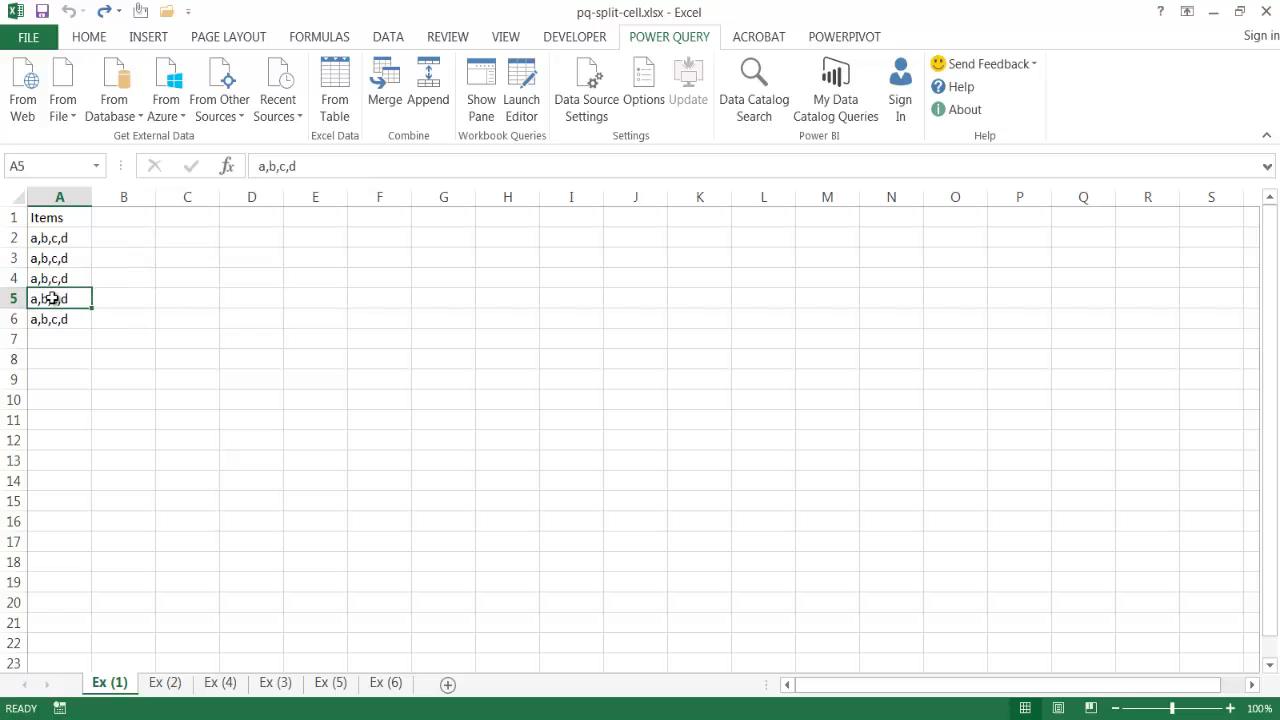
{"action": "left_click", "coordinate": [342, 112]}
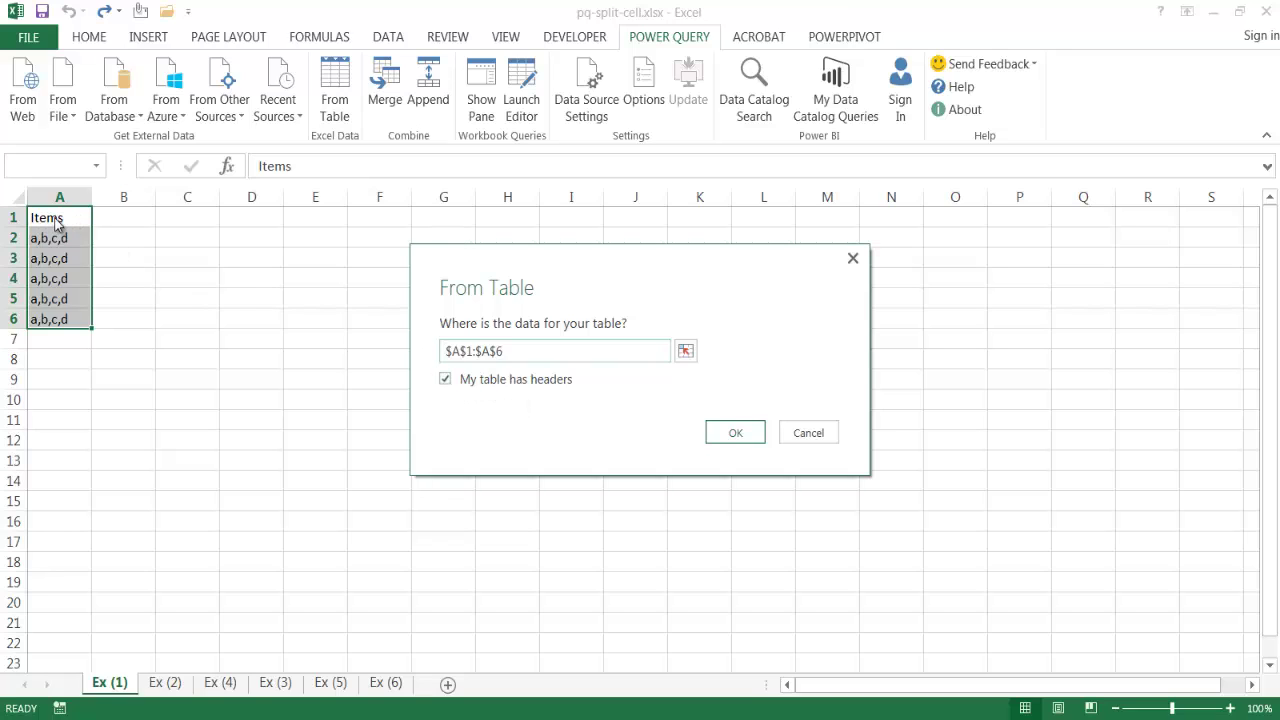
{"action": "left_click", "coordinate": [735, 432]}
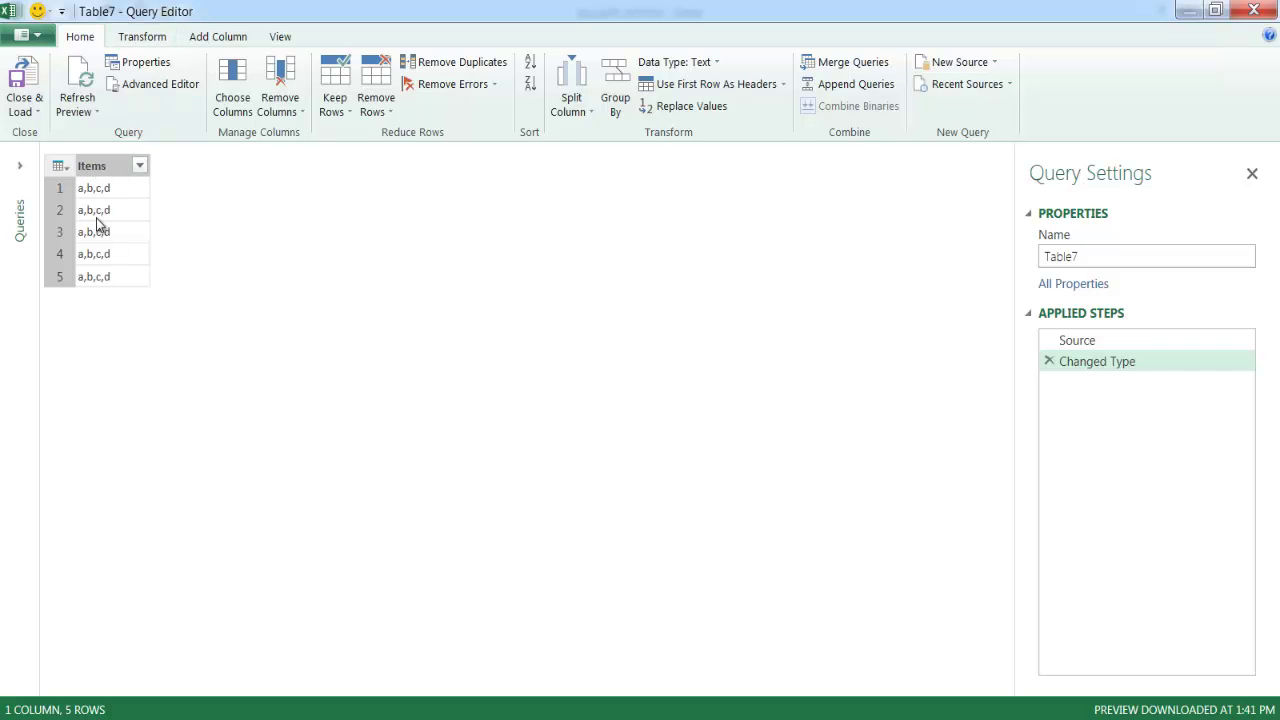
Split the Items column by the comma delimiter at each occurrence into 4 columns
{"action": "left_click", "coordinate": [107, 175]}
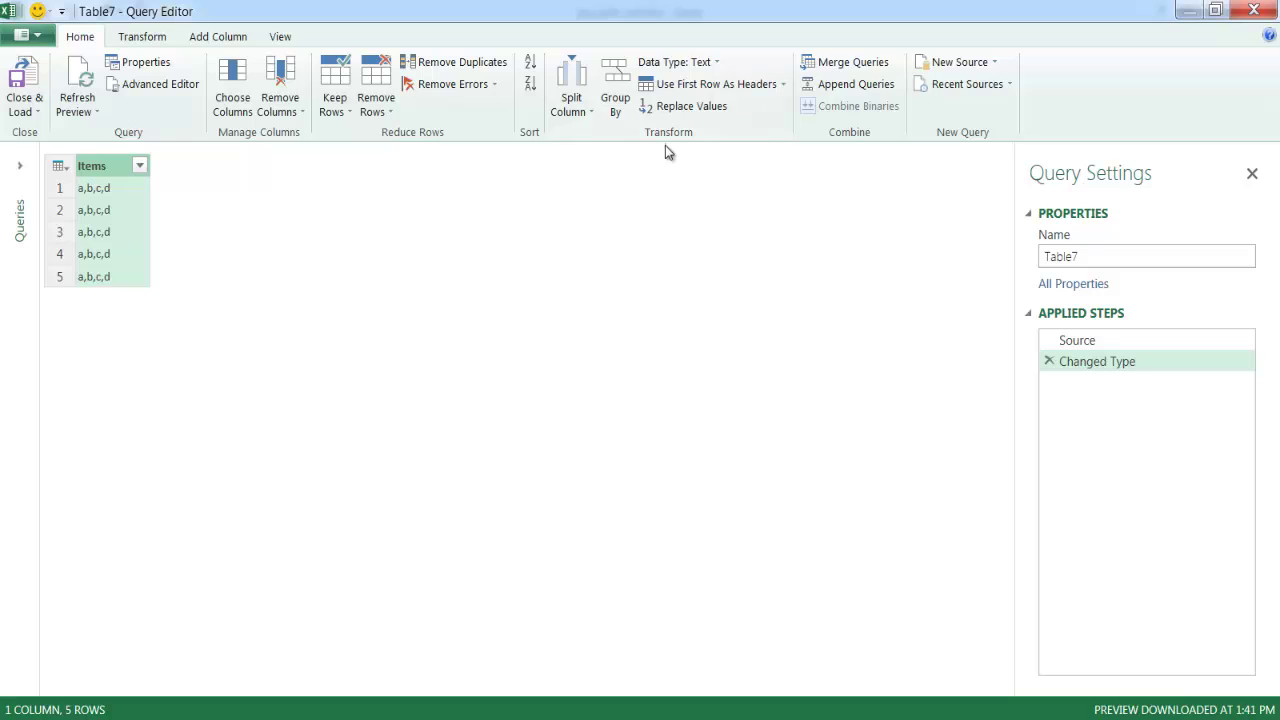
{"action": "left_click", "coordinate": [566, 80]}
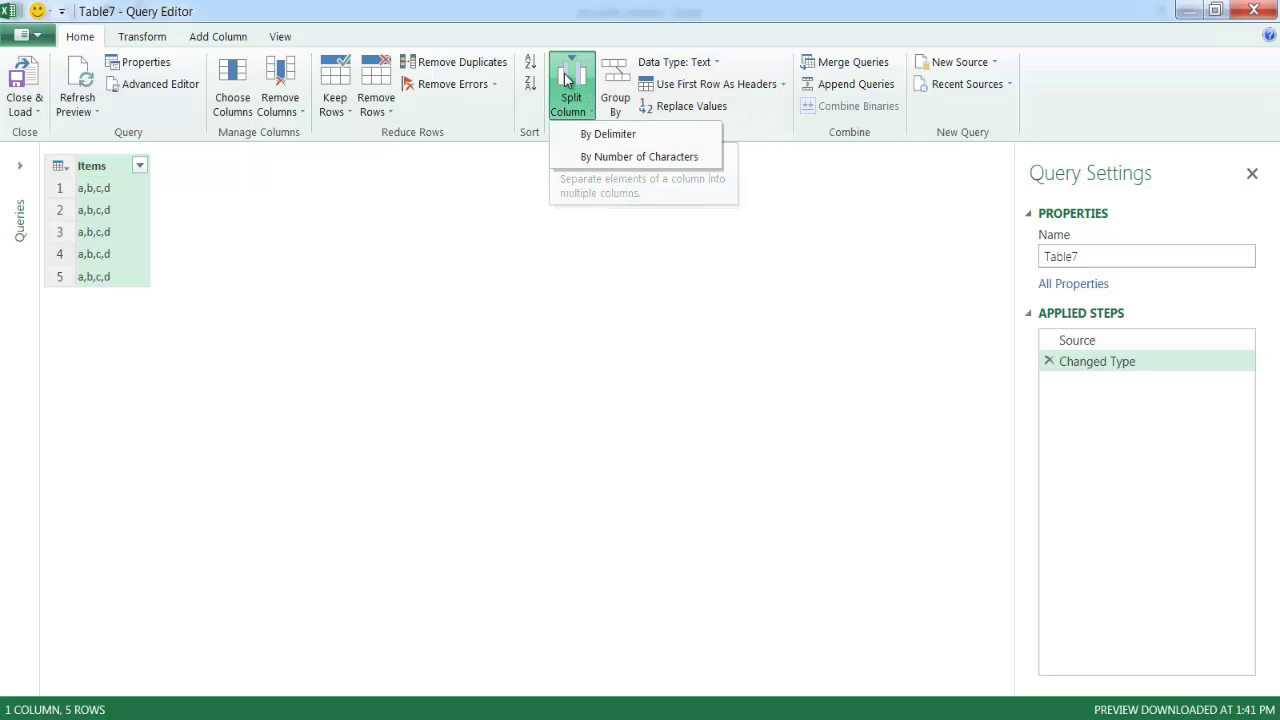
{"action": "left_click", "coordinate": [597, 137]}
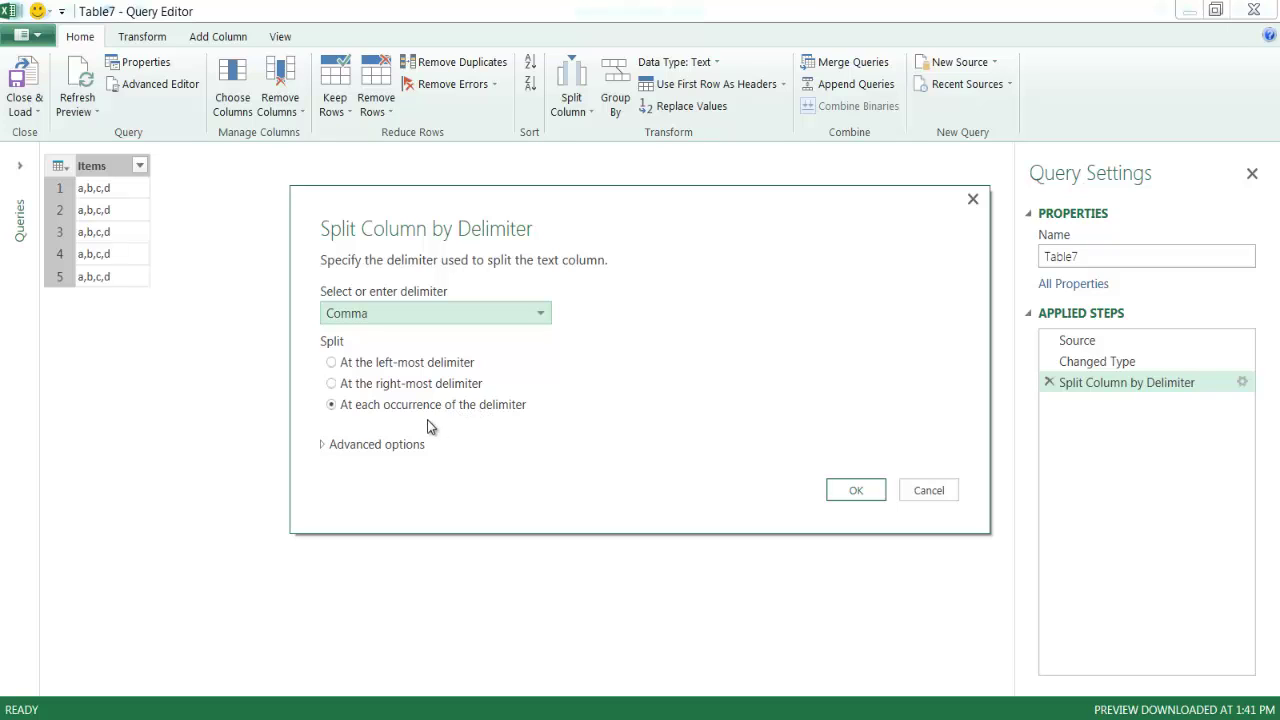
{"action": "left_click", "coordinate": [324, 444]}
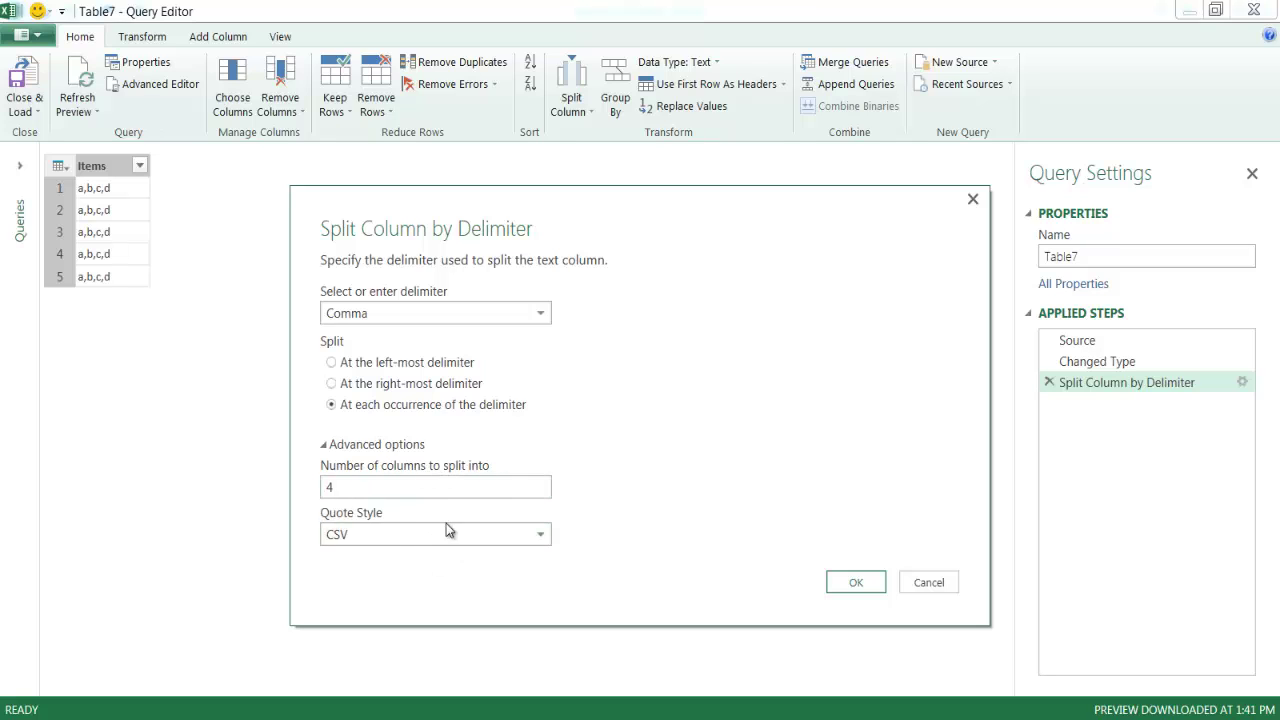
{"action": "left_click", "coordinate": [845, 578]}
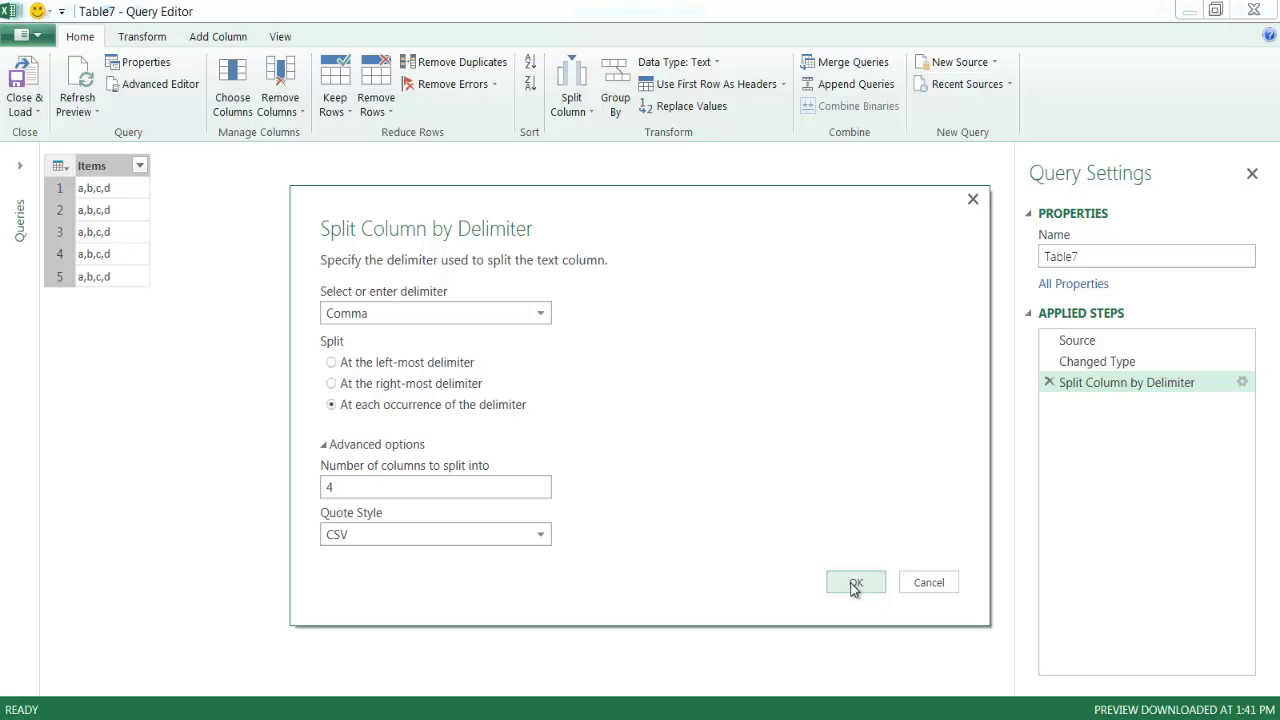
Rename the Items.1 column to "first column" and load the query result into a new worksheet
{"action": "left_click", "coordinate": [85, 172]}
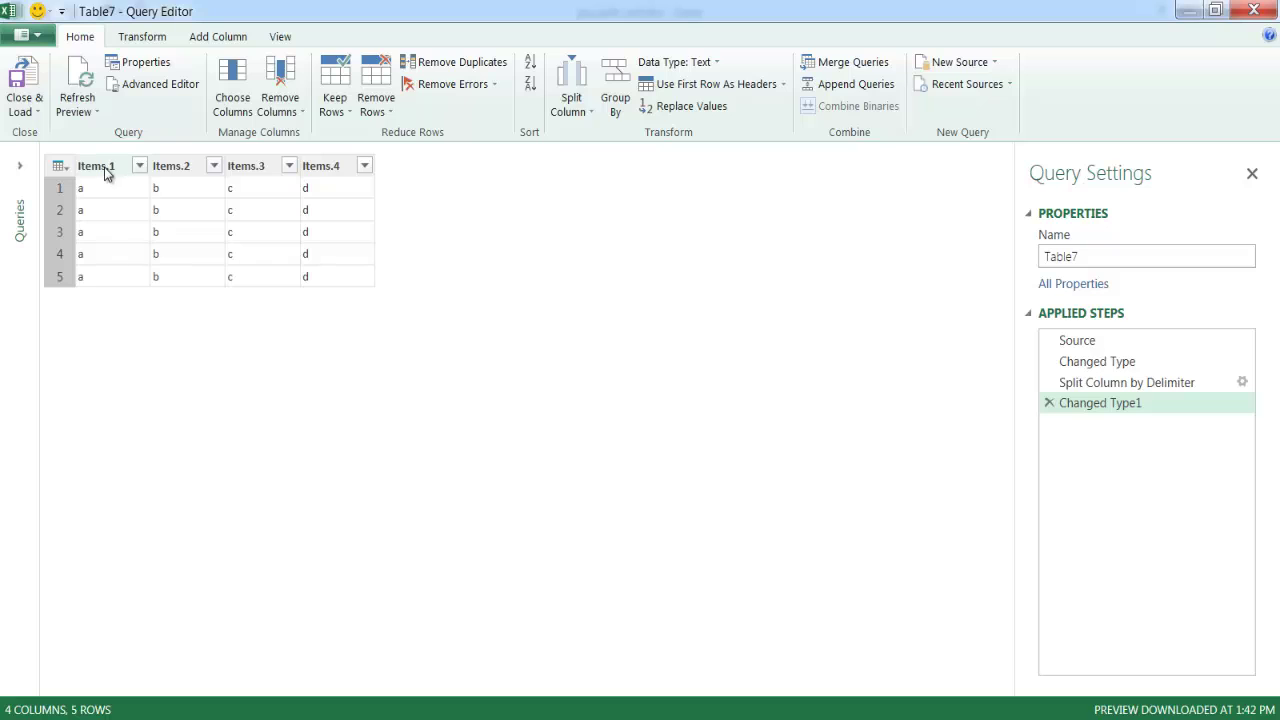
{"action": "left_click", "coordinate": [108, 171]}
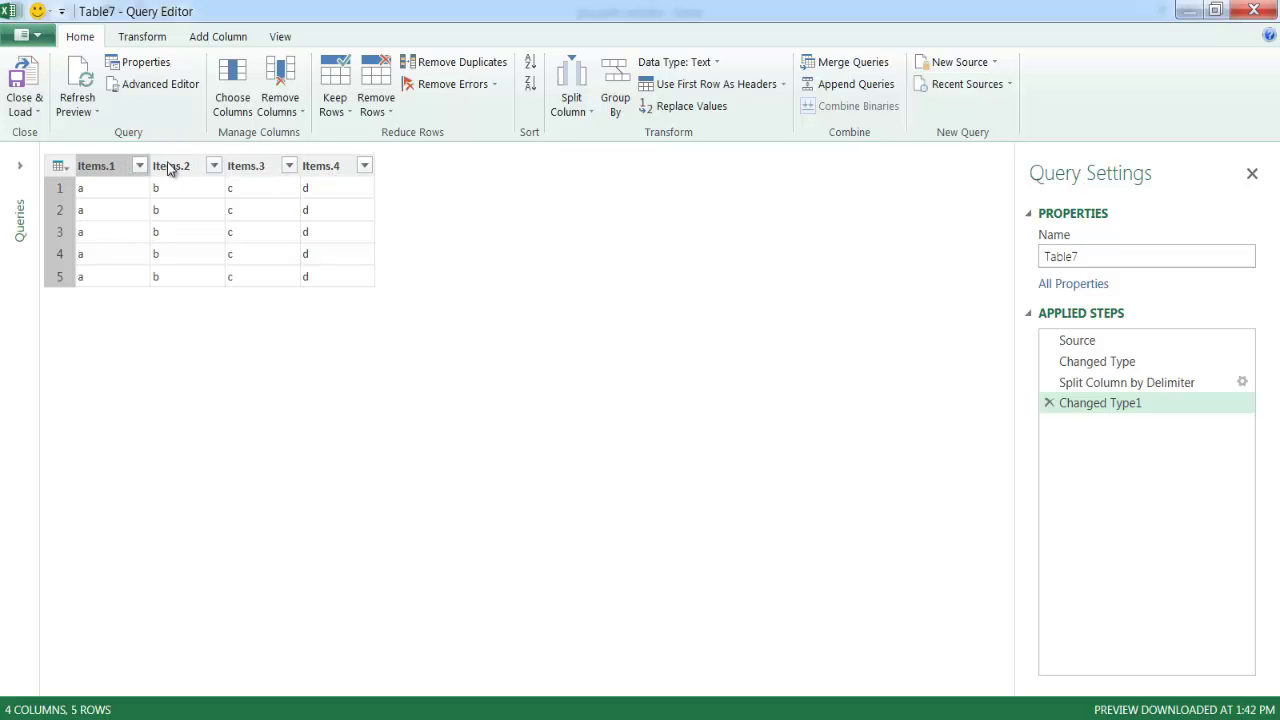
{"action": "left_click", "coordinate": [99, 162]}
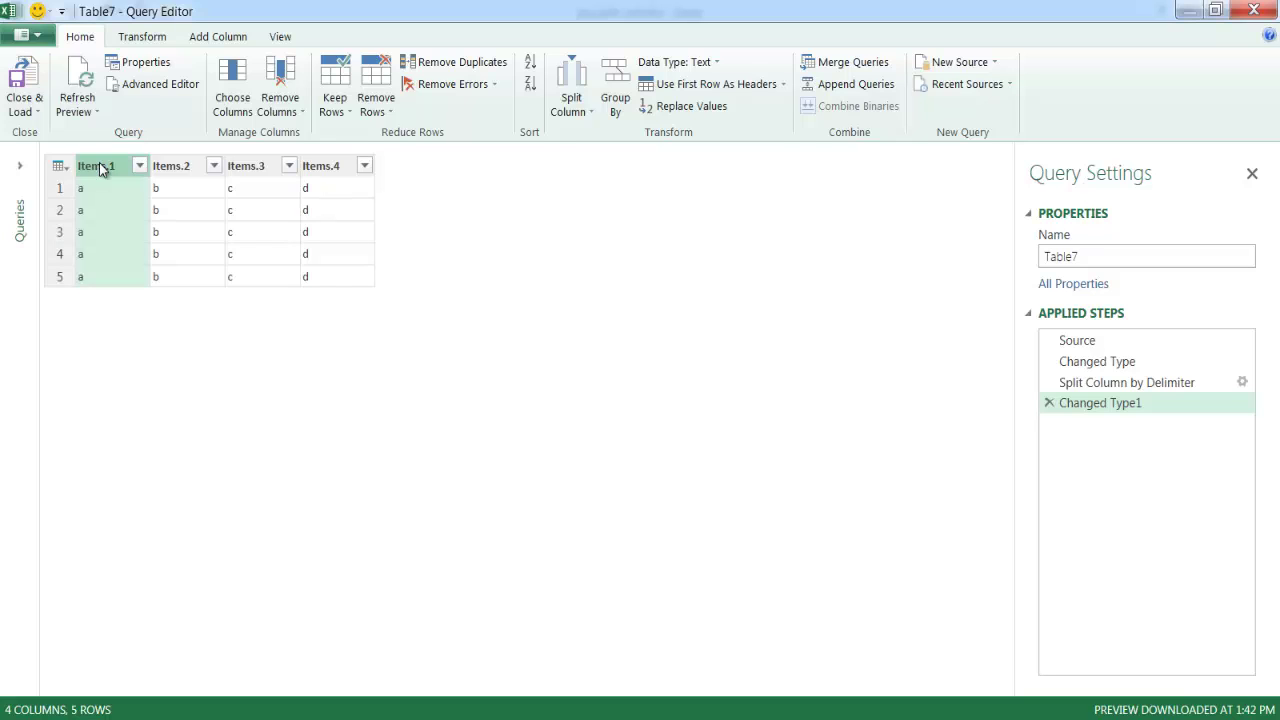
{"action": "right_click", "coordinate": [99, 162]}
{"action": "left_click", "coordinate": [180, 537]}
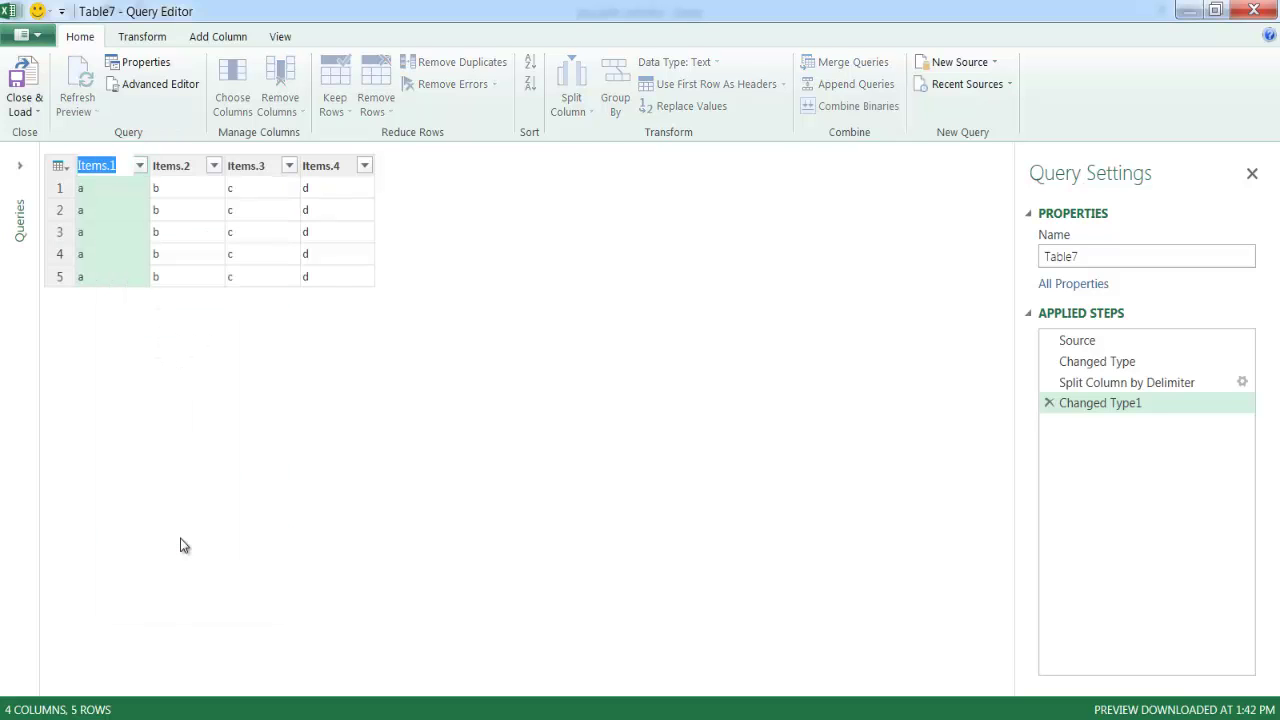
{"action": "type", "text": "firest"}
{"action": "type", "text": " column"}
{"action": "key", "text": "Return"}
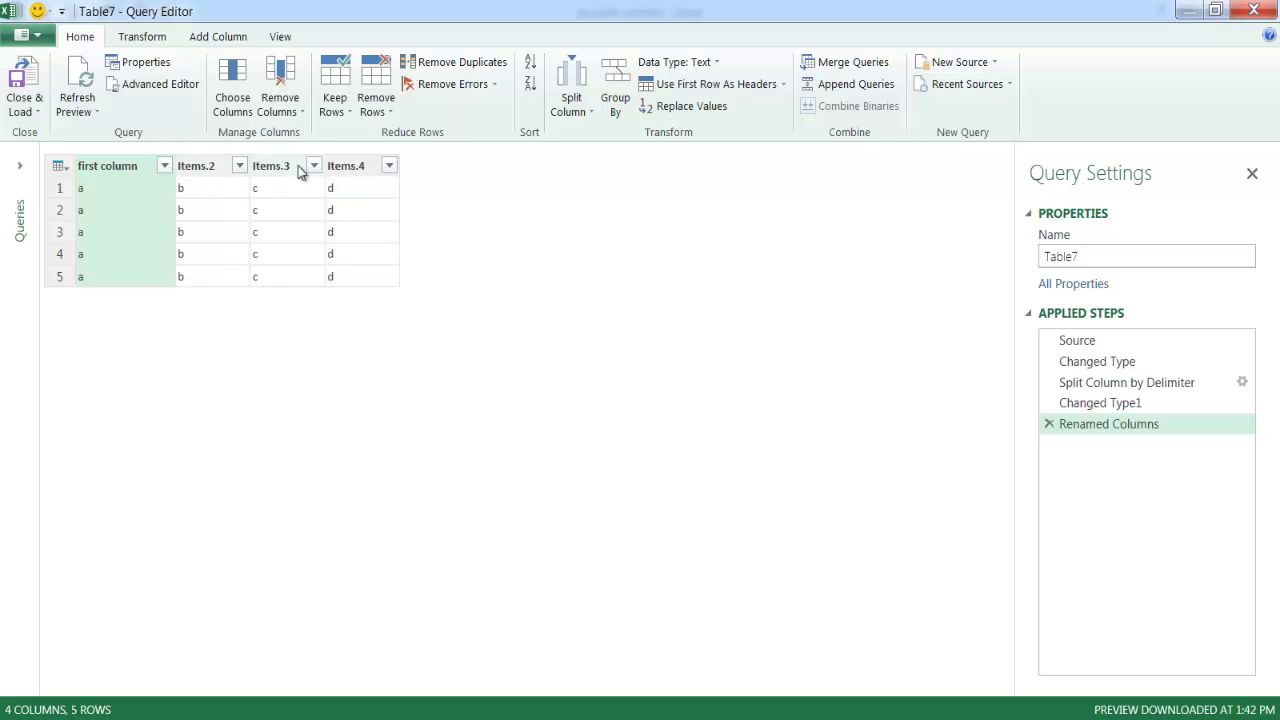
{"action": "left_click", "coordinate": [27, 70]}
{"action": "left_click", "coordinate": [27, 70]}
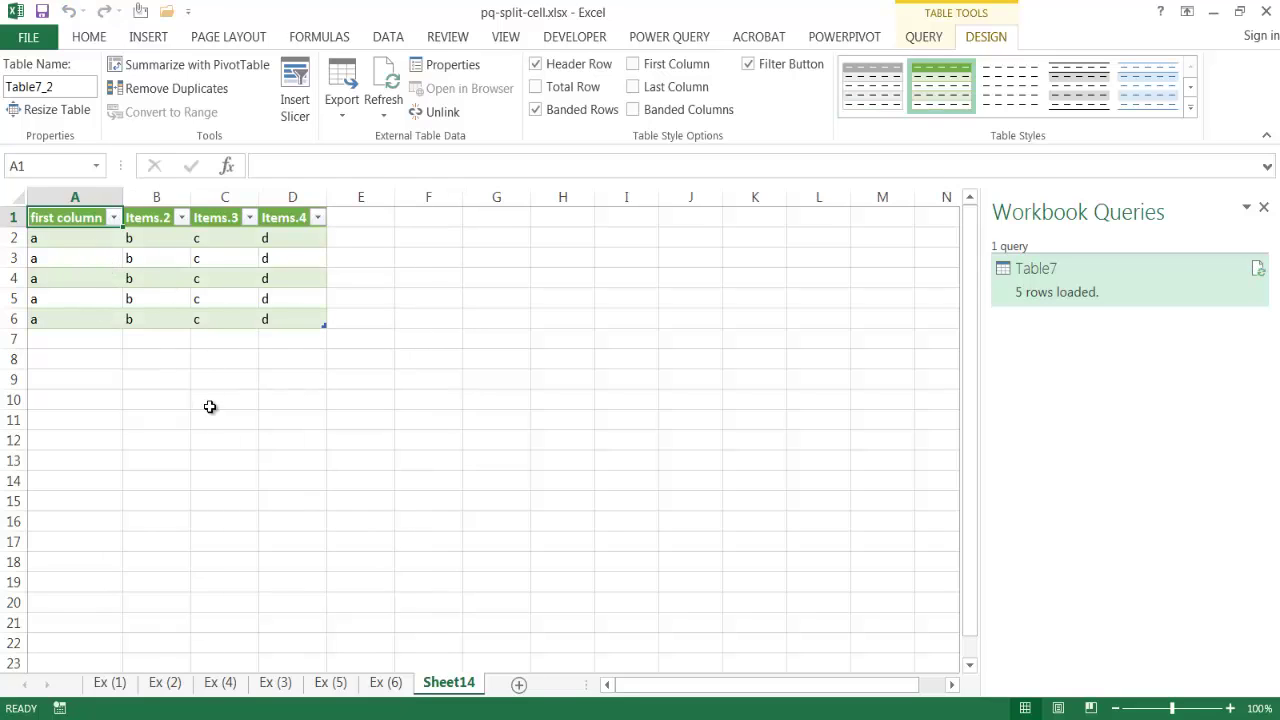
Load the phone number range A1:A4 on sheet Ex (2) into the Power Query editor as a table with headers
{"action": "left_click", "coordinate": [165, 682]}
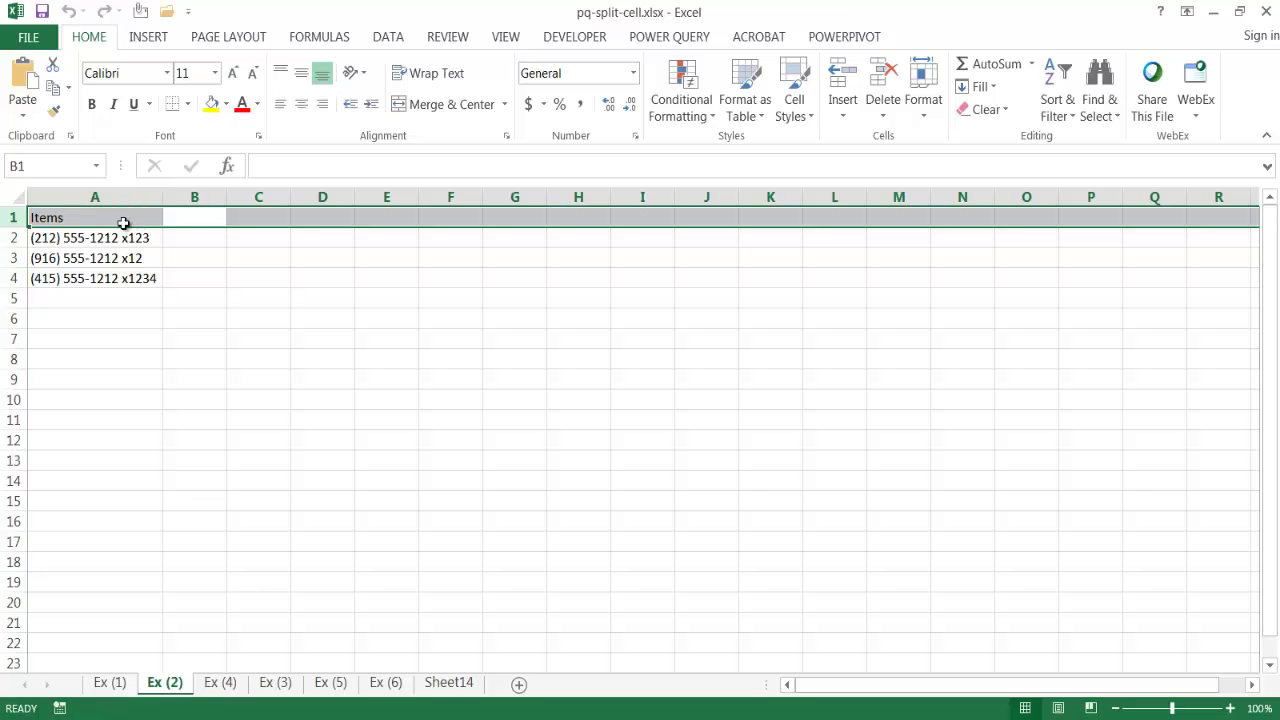
{"action": "left_click", "coordinate": [105, 240]}
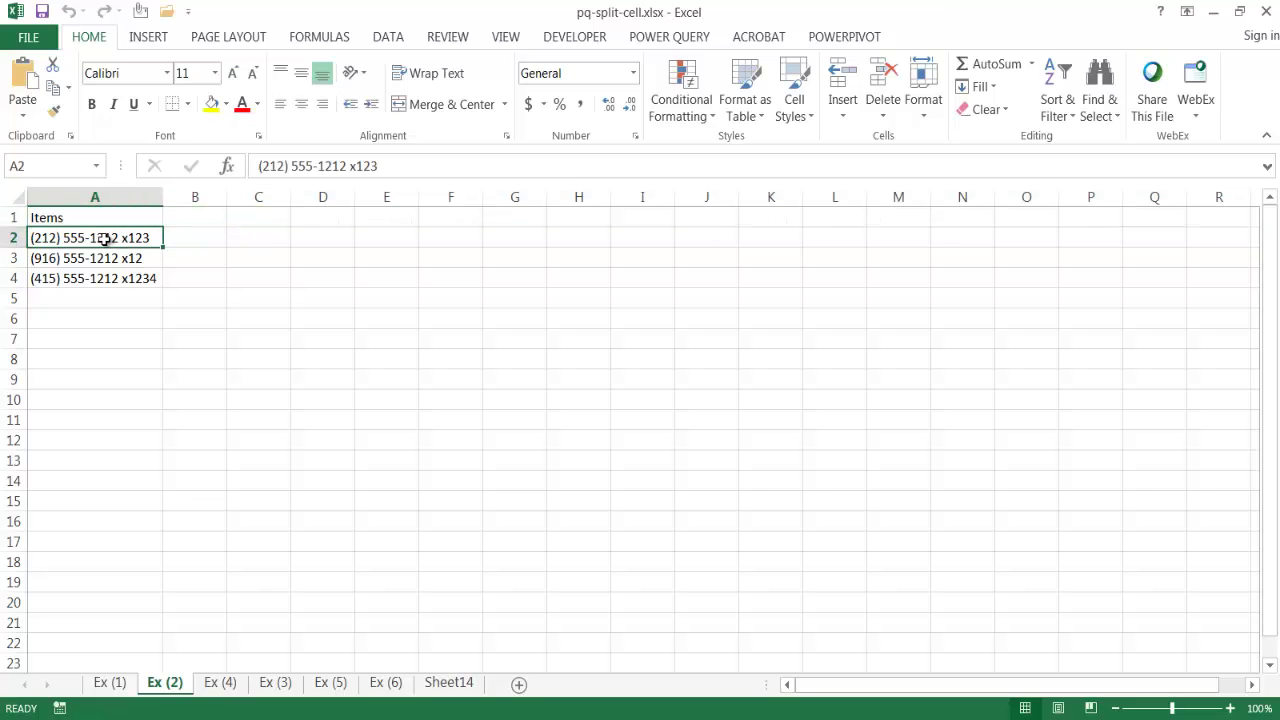
{"action": "left_click", "coordinate": [657, 40]}
{"action": "left_click", "coordinate": [335, 88]}
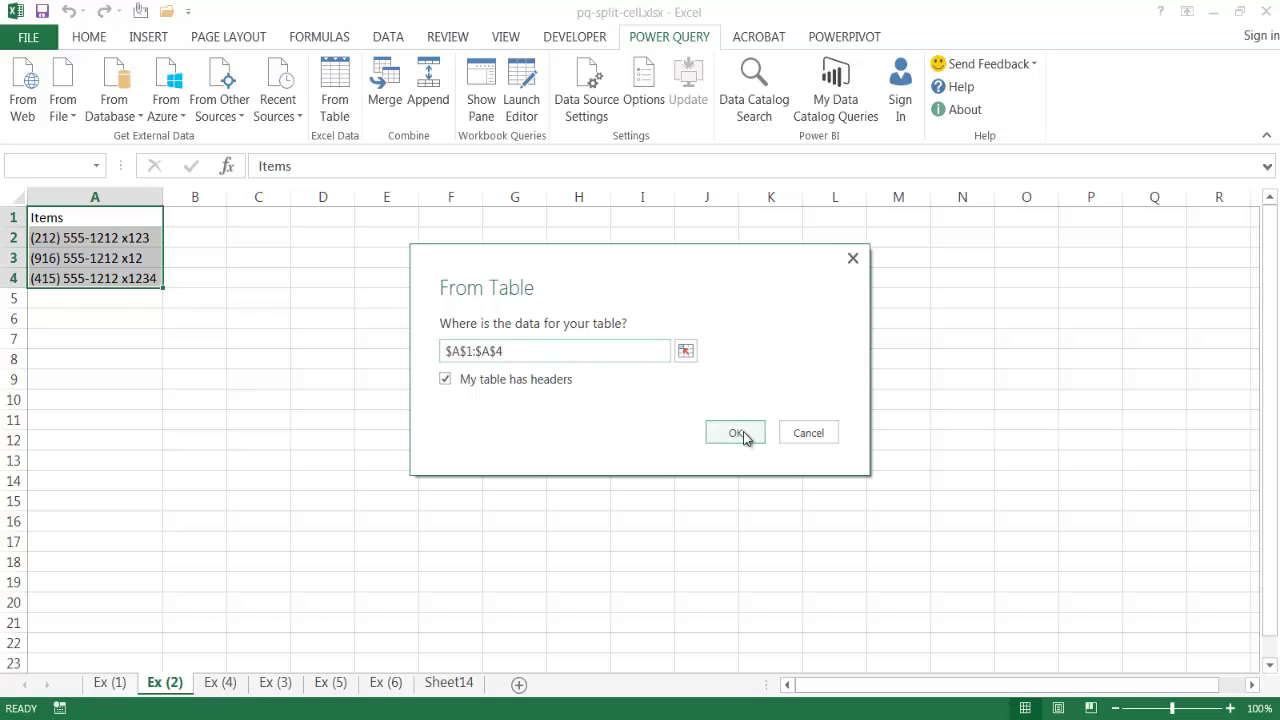
{"action": "left_click", "coordinate": [736, 433]}
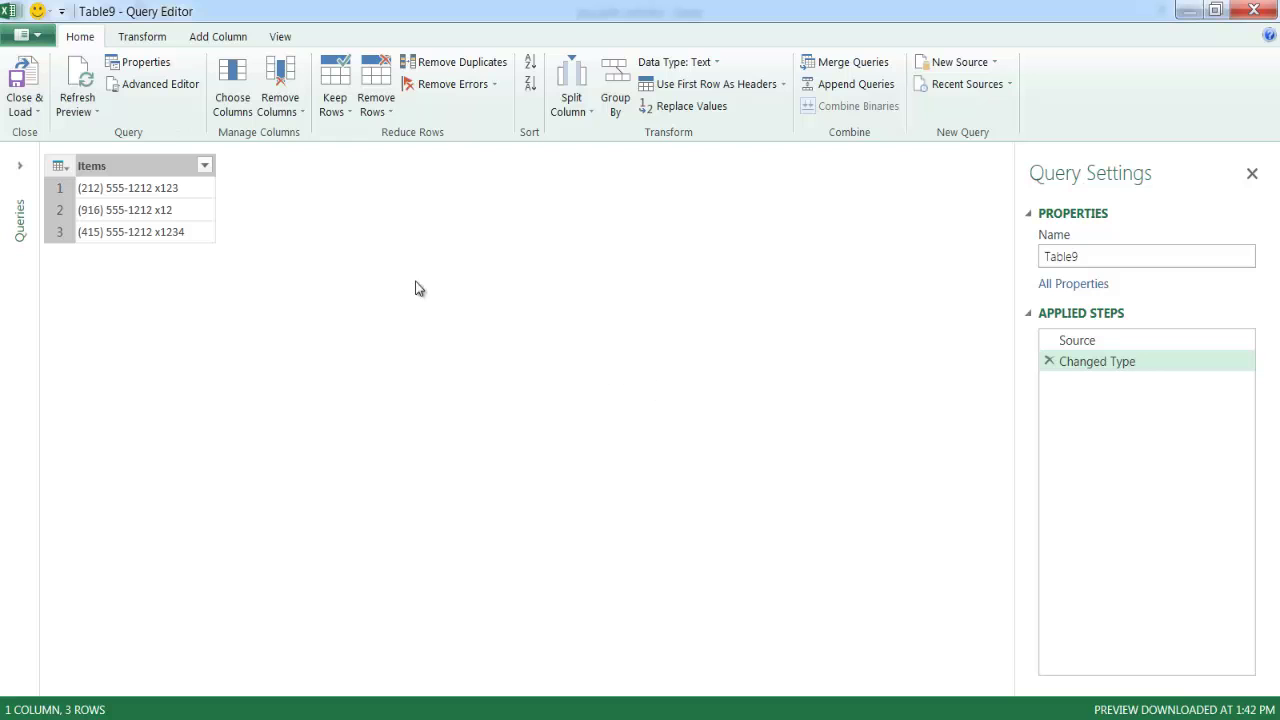
Split the Items column at each occurrence of the custom delimiter "x" to separate the phone extensions
{"action": "left_click", "coordinate": [158, 170]}
{"action": "left_click", "coordinate": [568, 100]}
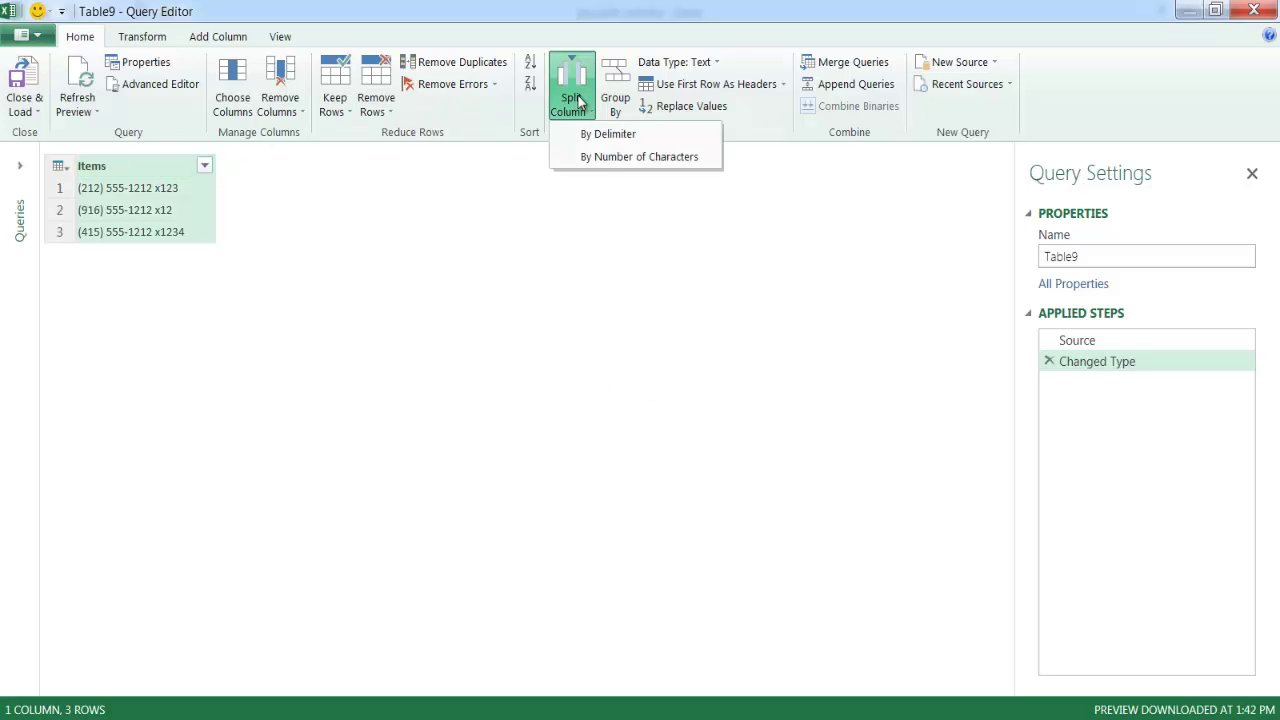
{"action": "left_click", "coordinate": [607, 134]}
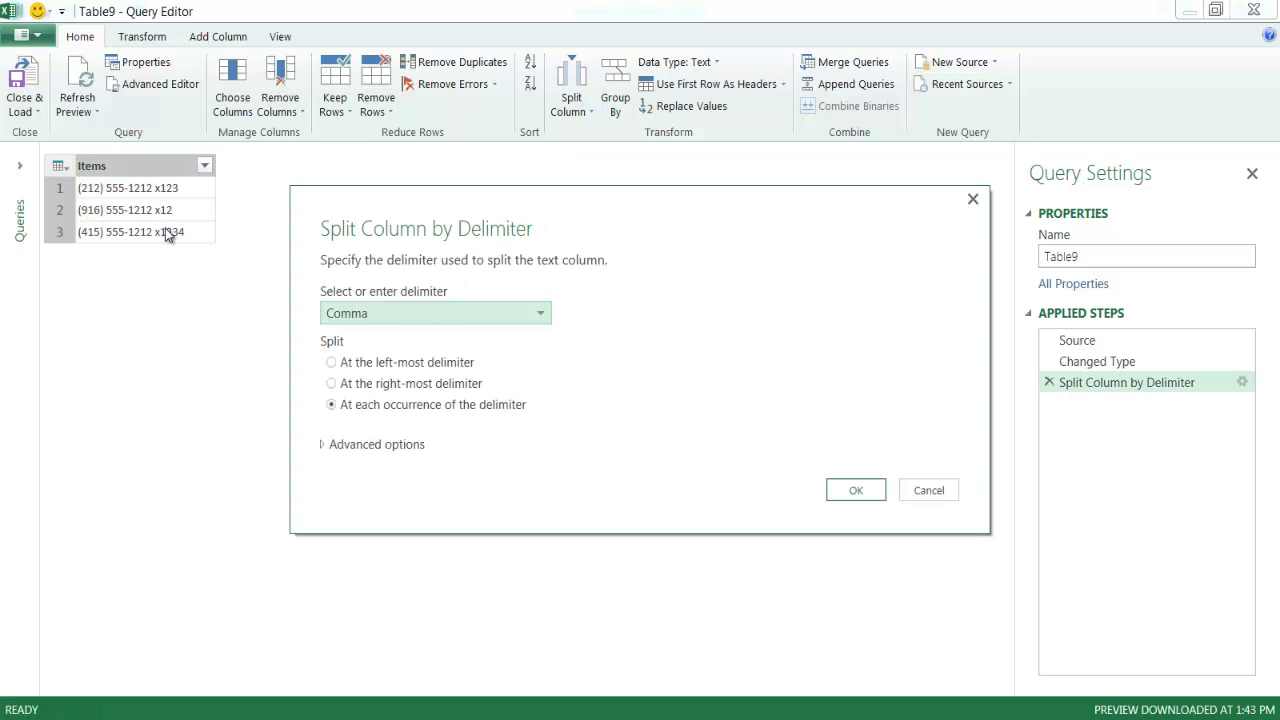
{"action": "left_click", "coordinate": [411, 310]}
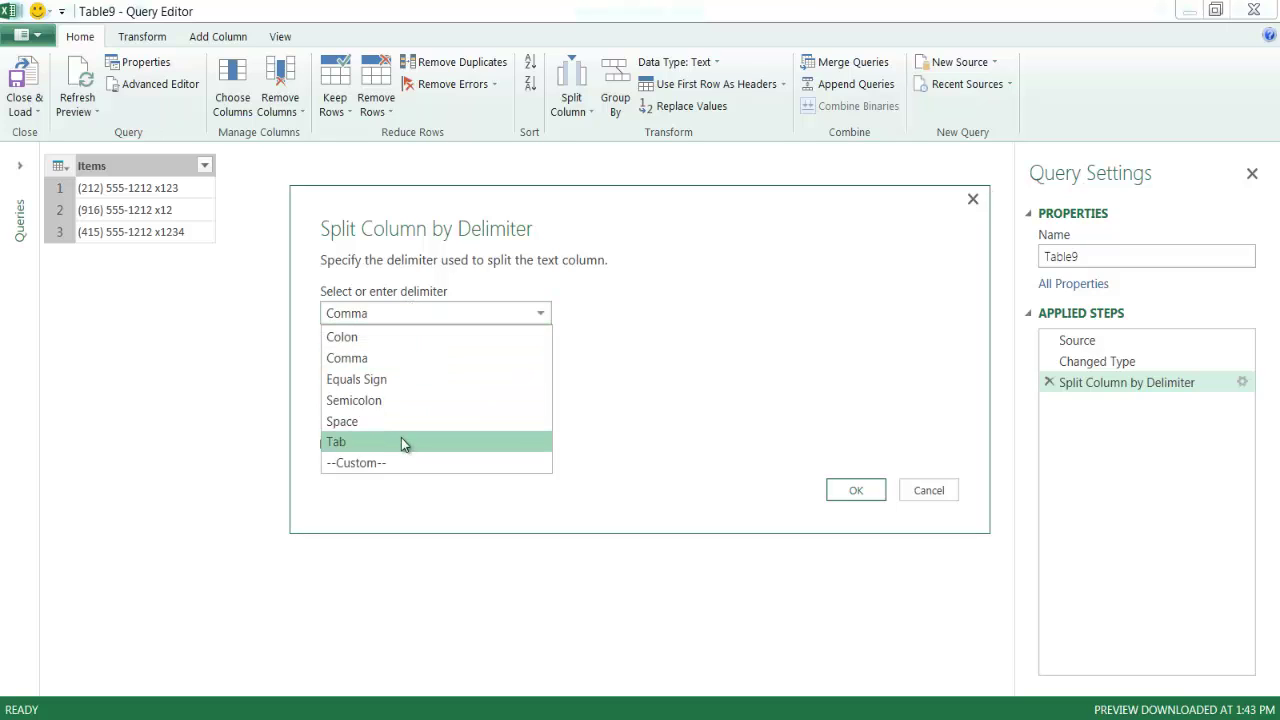
{"action": "left_click", "coordinate": [393, 458]}
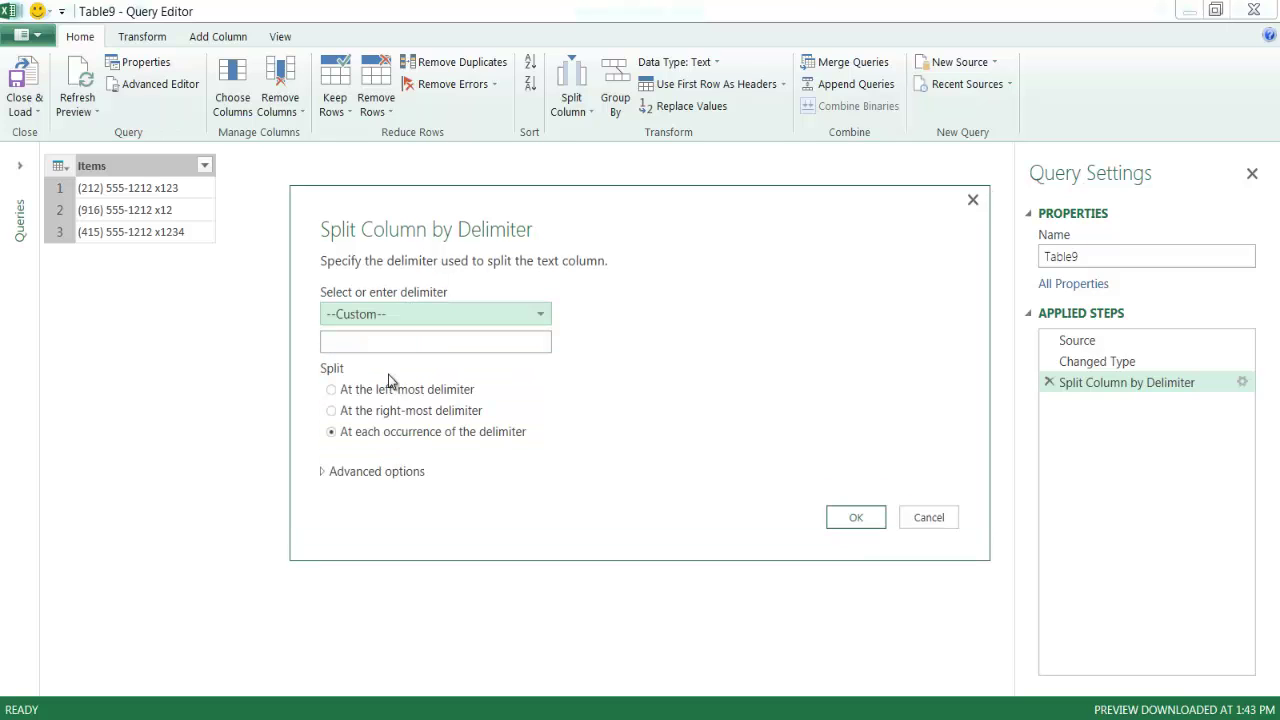
{"action": "left_click", "coordinate": [396, 346]}
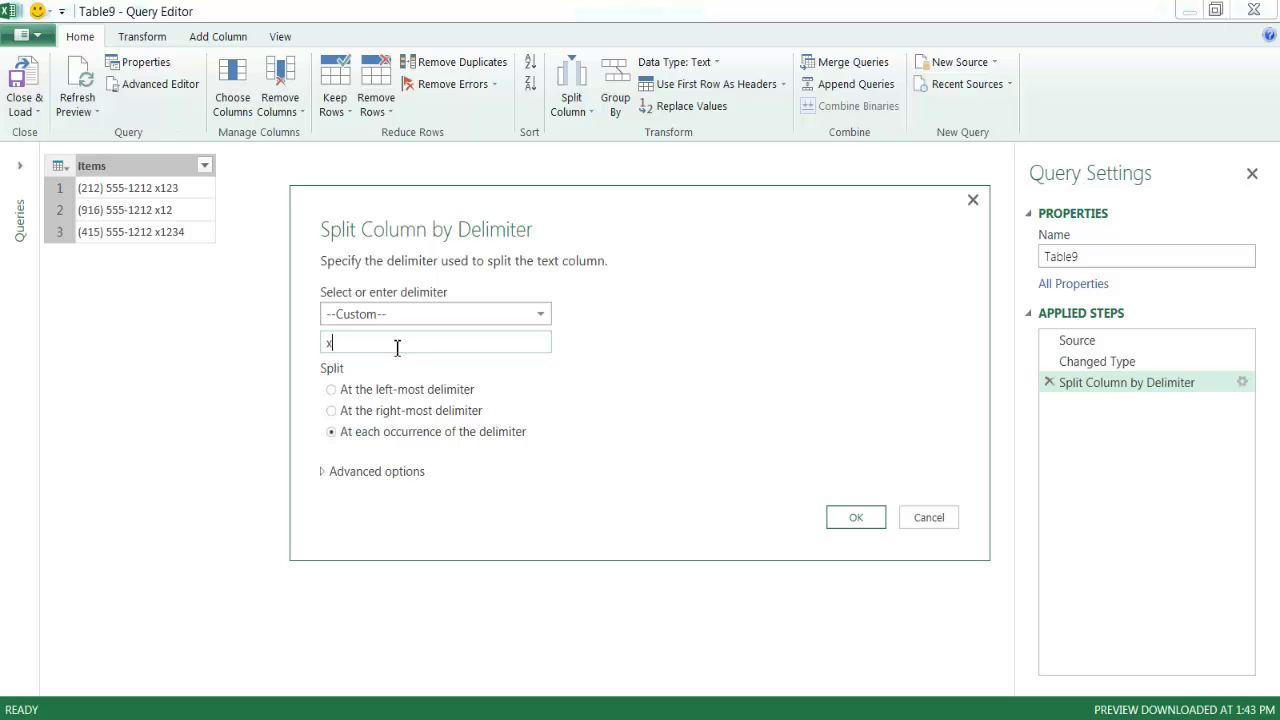
{"action": "left_click", "coordinate": [877, 520]}
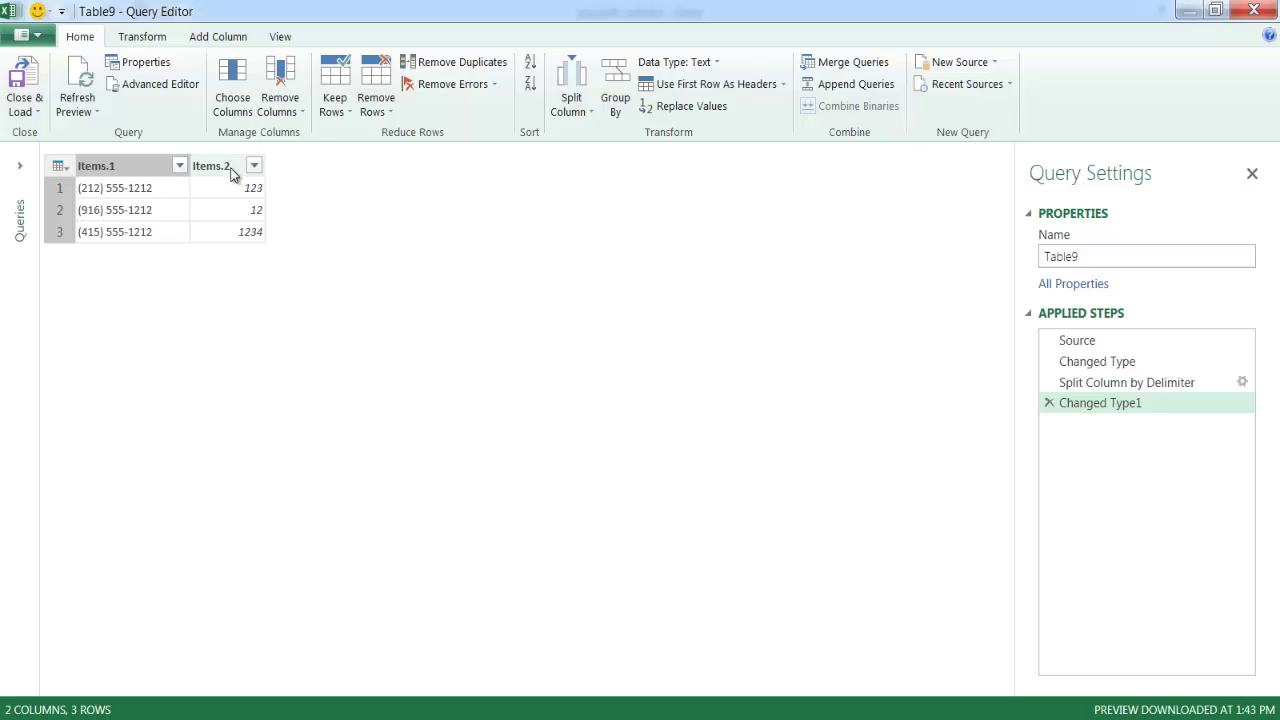
Rename the Items.2 column to "Ext" and Items.1 to "Phone Number", and load the query result into a new worksheet
{"action": "right_click", "coordinate": [216, 171]}
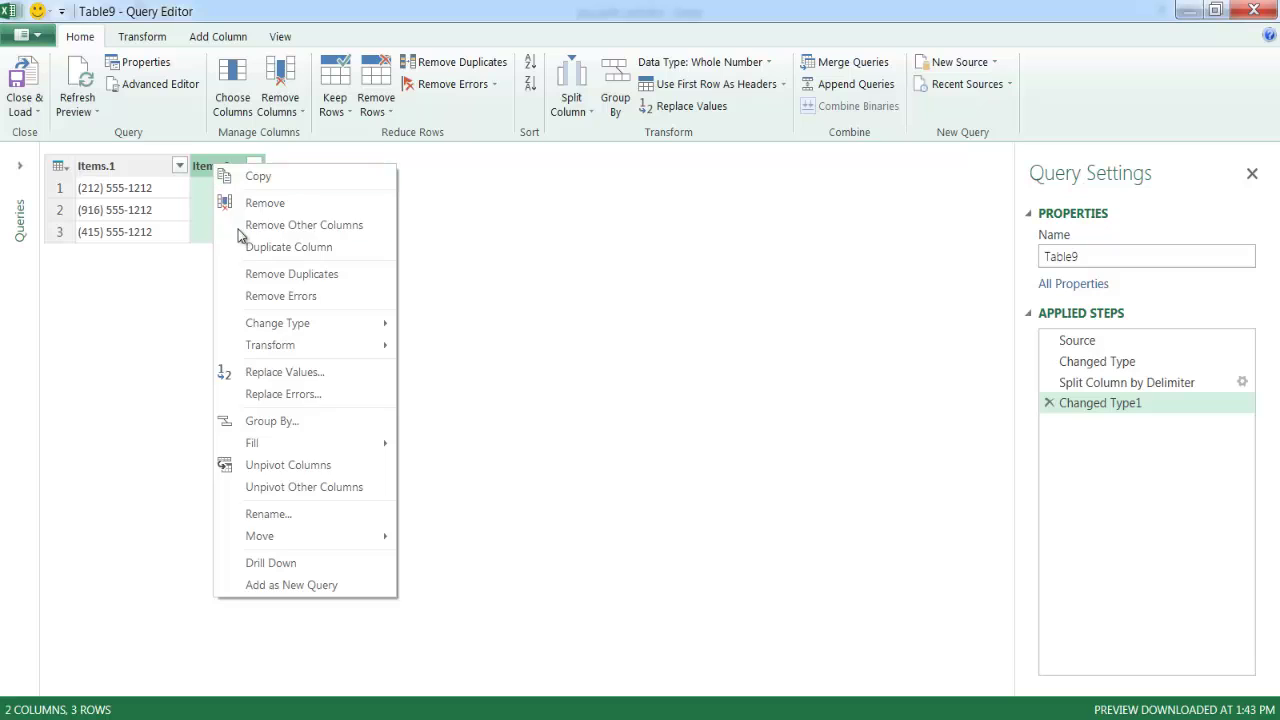
{"action": "left_click", "coordinate": [292, 514]}
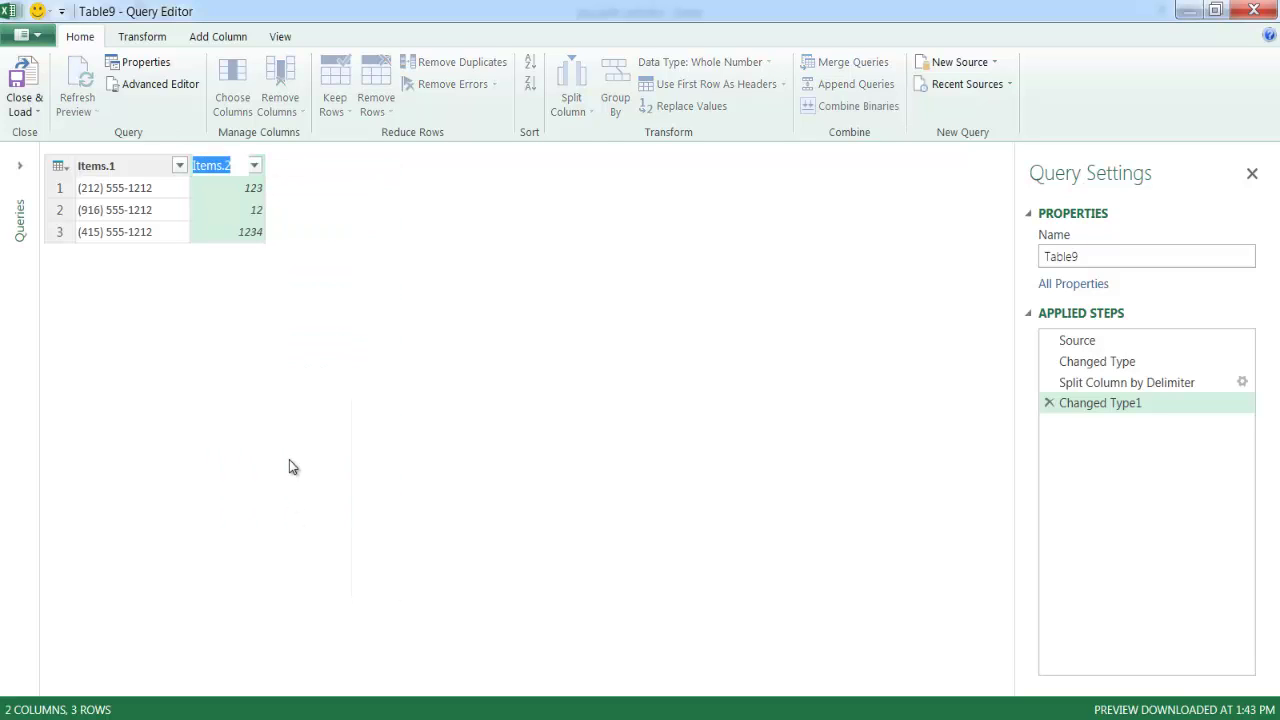
{"action": "type", "text": "Ext"}
{"action": "key", "text": "Return"}
{"action": "double_click", "coordinate": [124, 166]}
{"action": "type", "text": "Phone Number"}
{"action": "key", "text": "Return"}
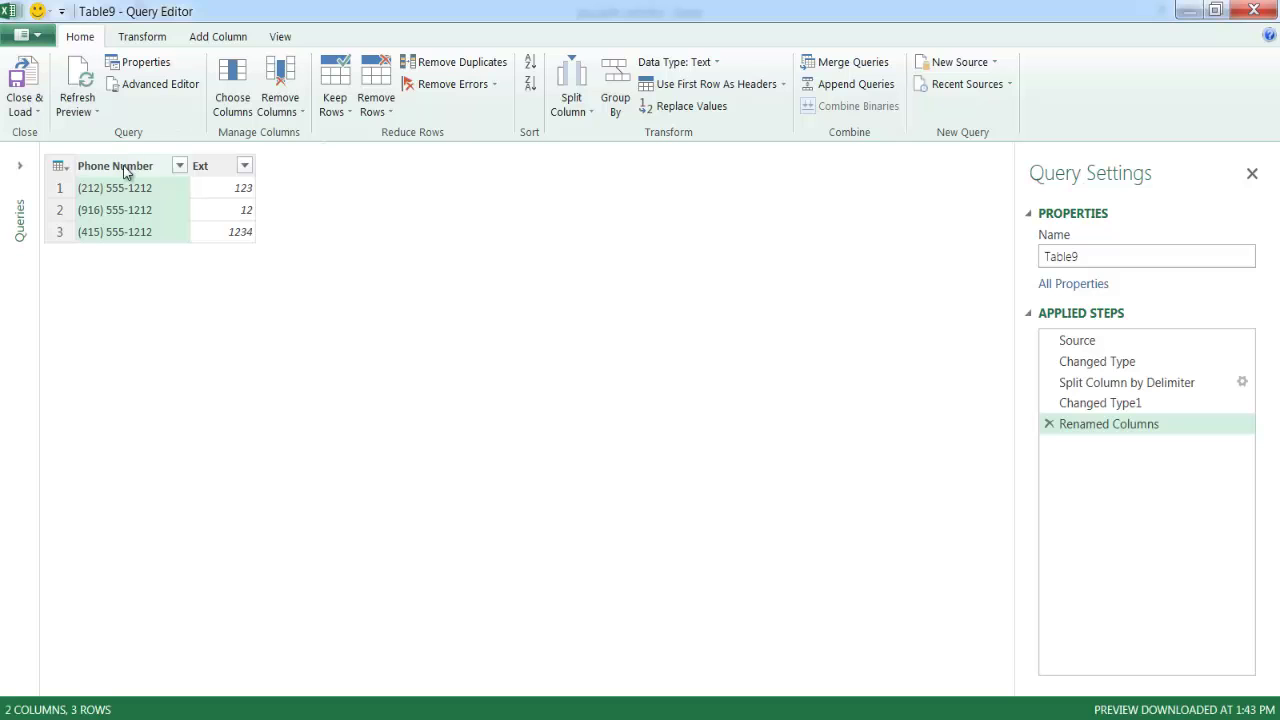
{"action": "left_click", "coordinate": [24, 80]}
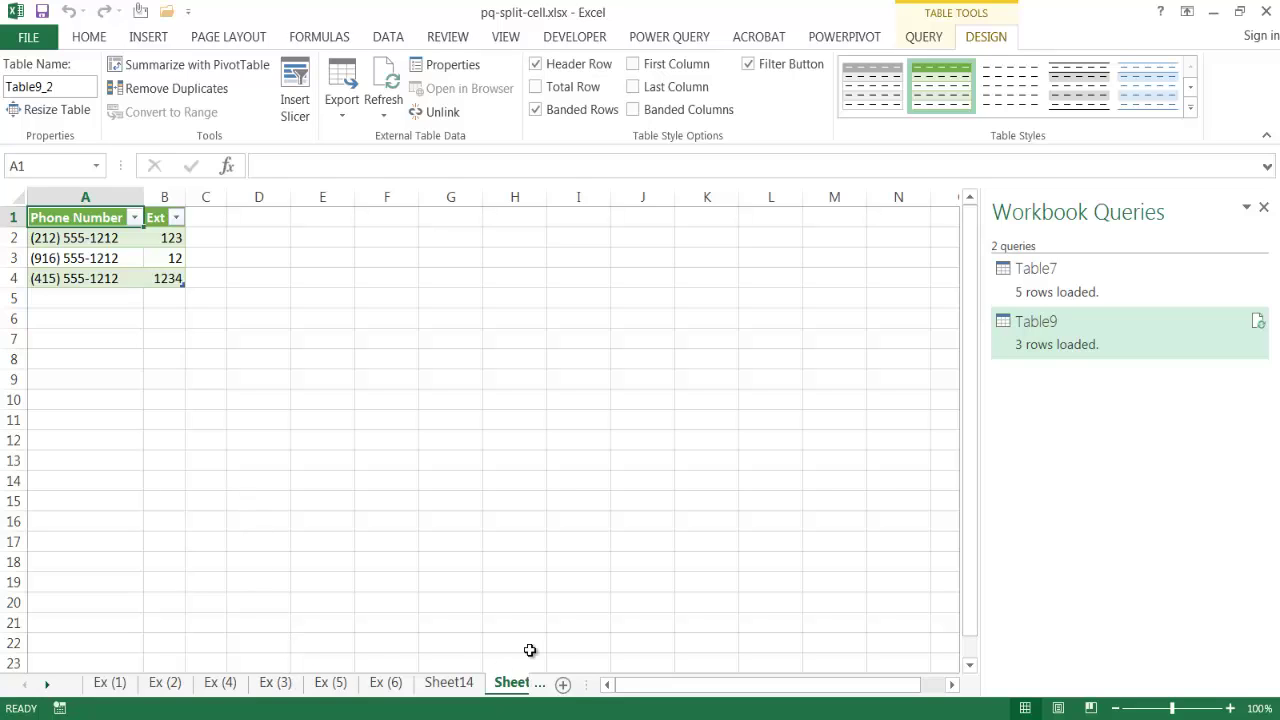
Widen the sheet tab area and move sheet Ex (3) in front of Ex (4)
{"action": "left_click_drag", "start_coordinate": [588, 685], "coordinate": [686, 684]}
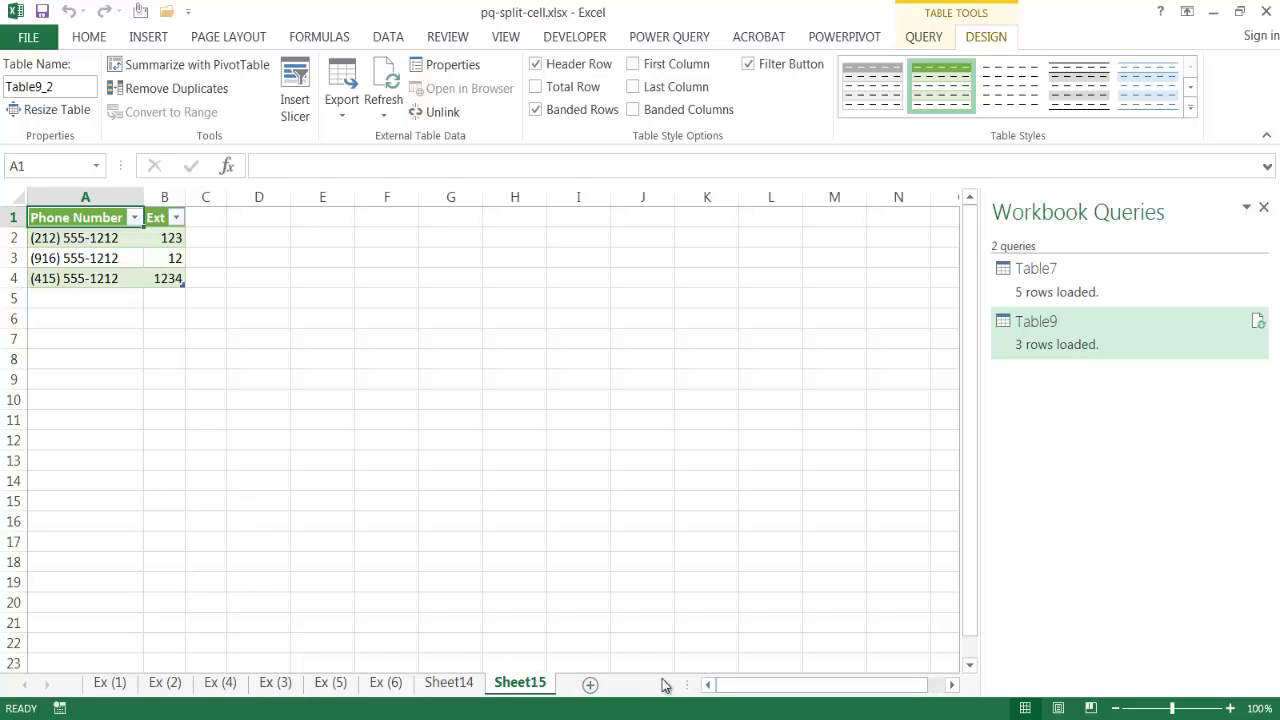
{"action": "left_click", "coordinate": [220, 684]}
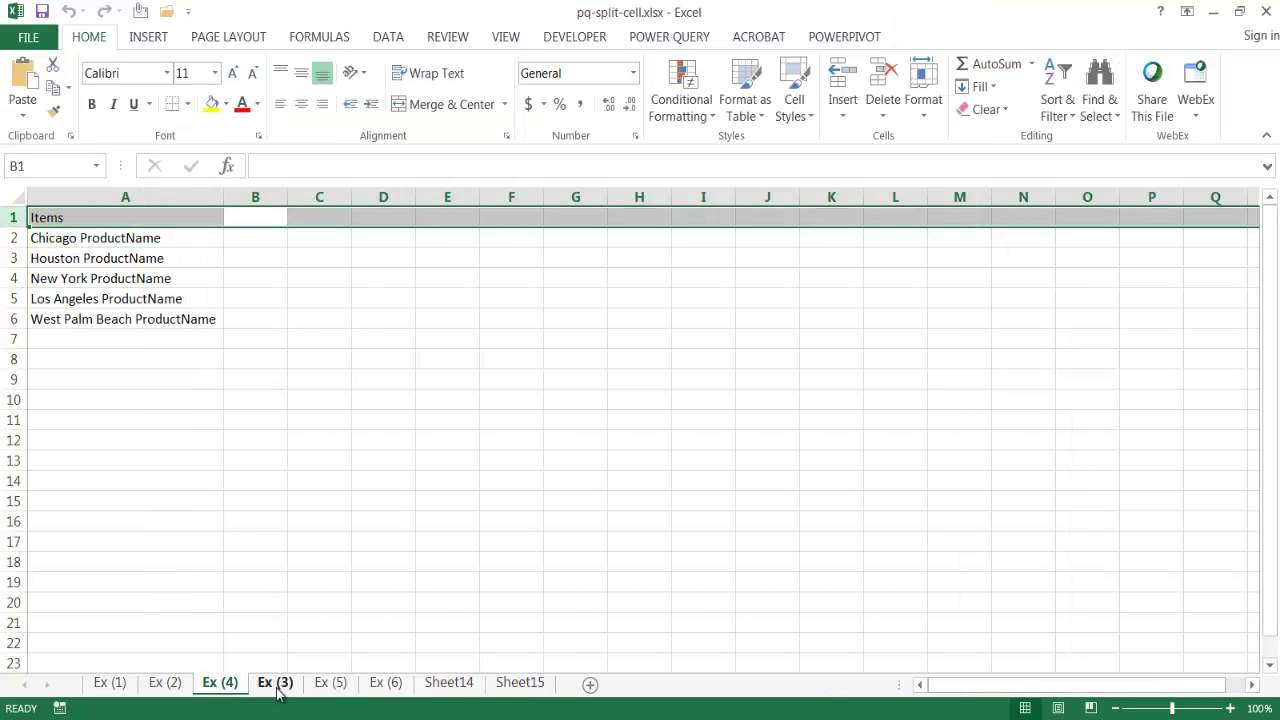
{"action": "left_click", "coordinate": [276, 684]}
{"action": "left_click_drag", "start_coordinate": [277, 690], "coordinate": [218, 686]}
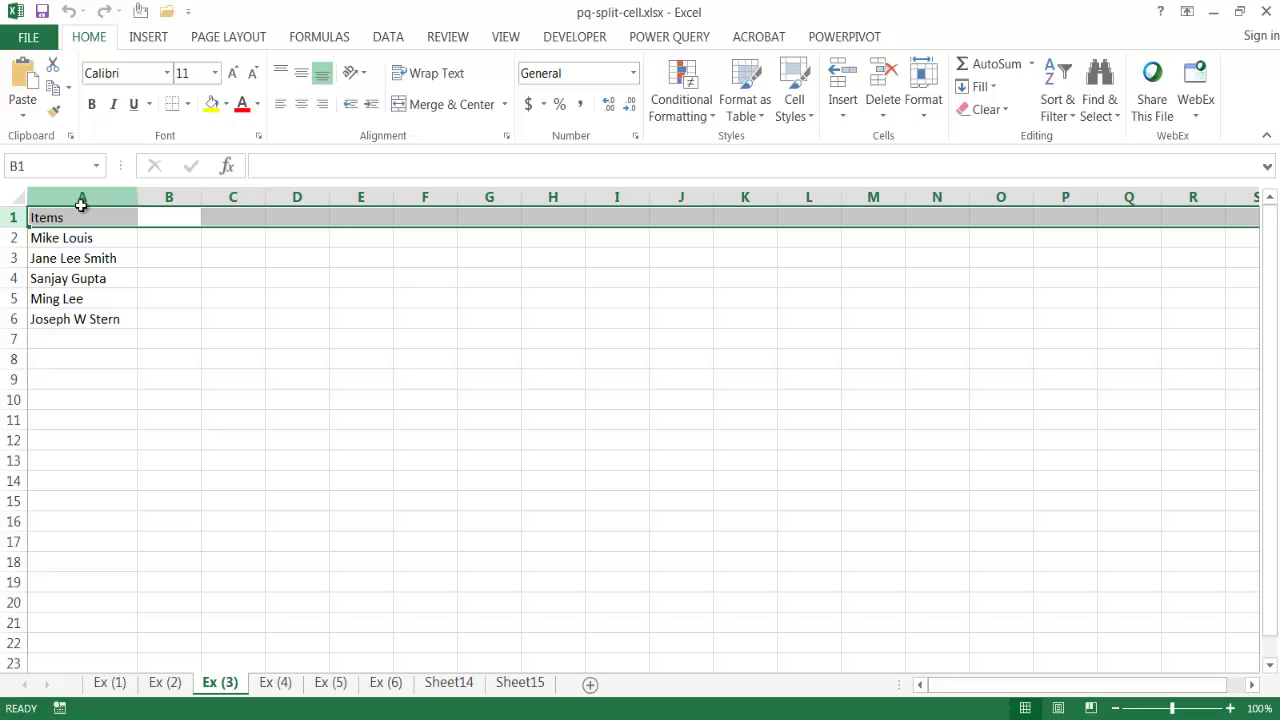
Load the names in range A1:A6 on sheet Ex (3) into the Power Query editor as a table with headers
{"action": "left_click", "coordinate": [86, 260]}
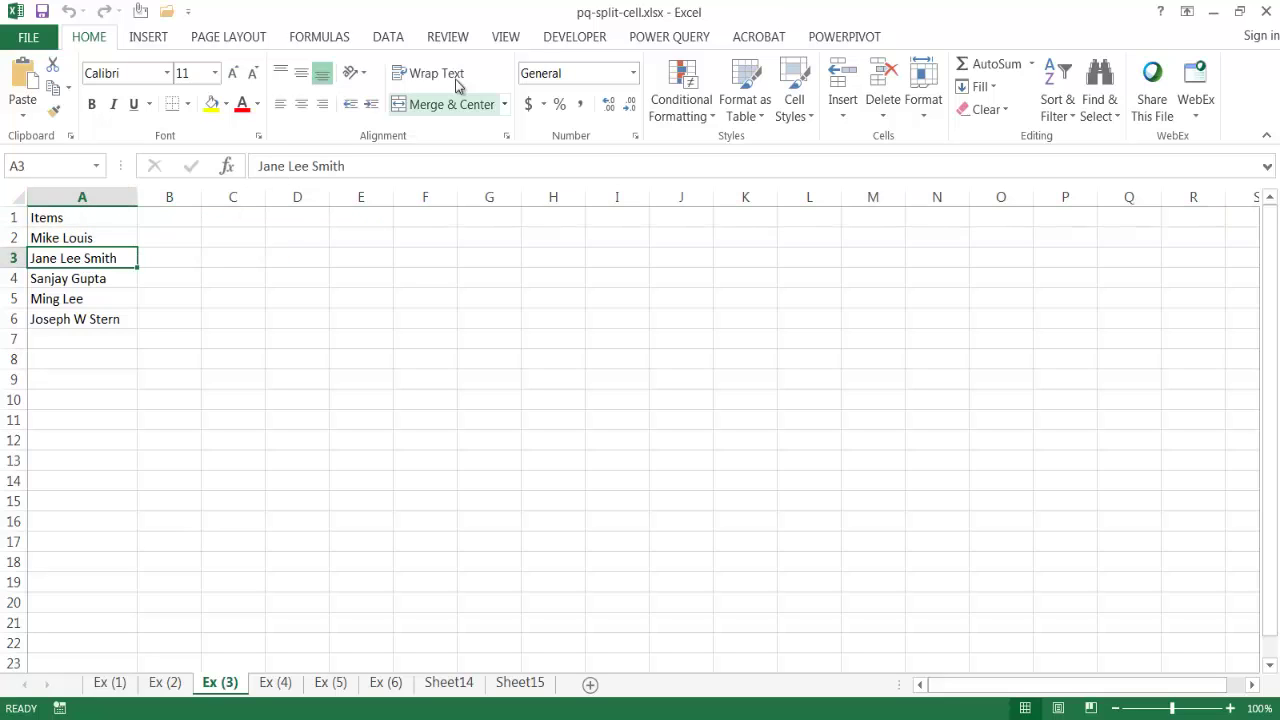
{"action": "left_click", "coordinate": [669, 37]}
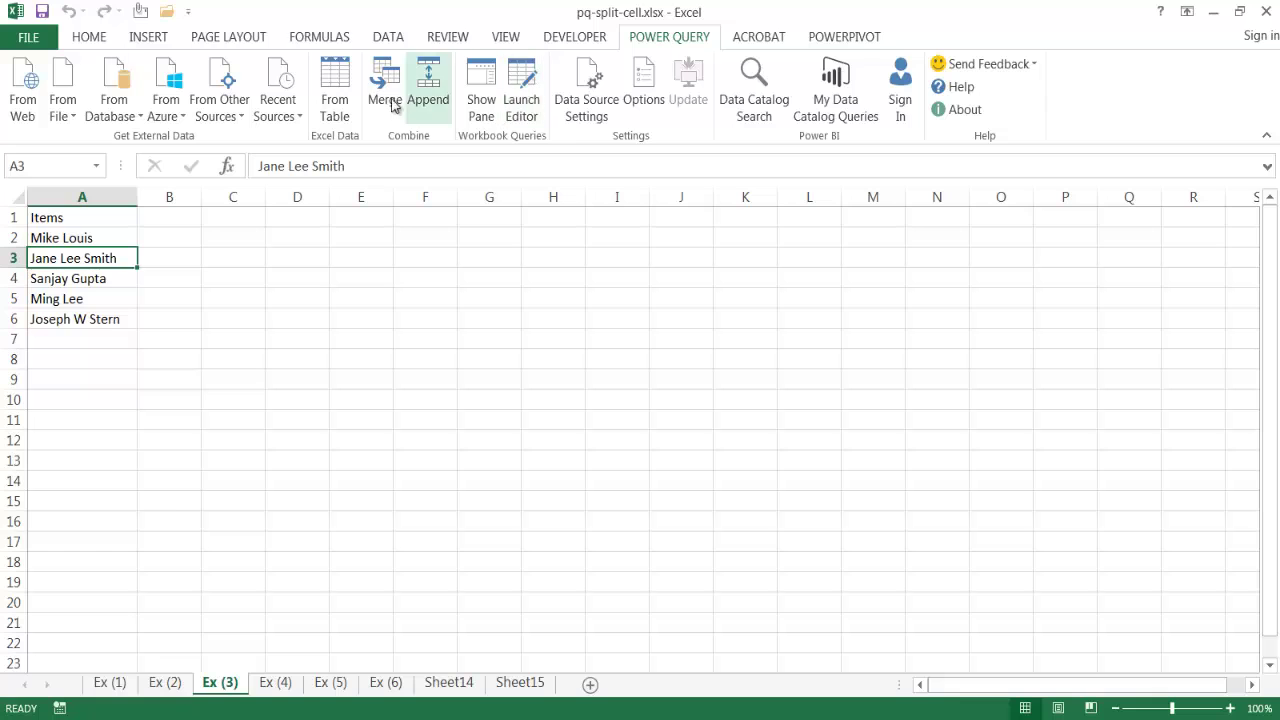
{"action": "left_click", "coordinate": [334, 100]}
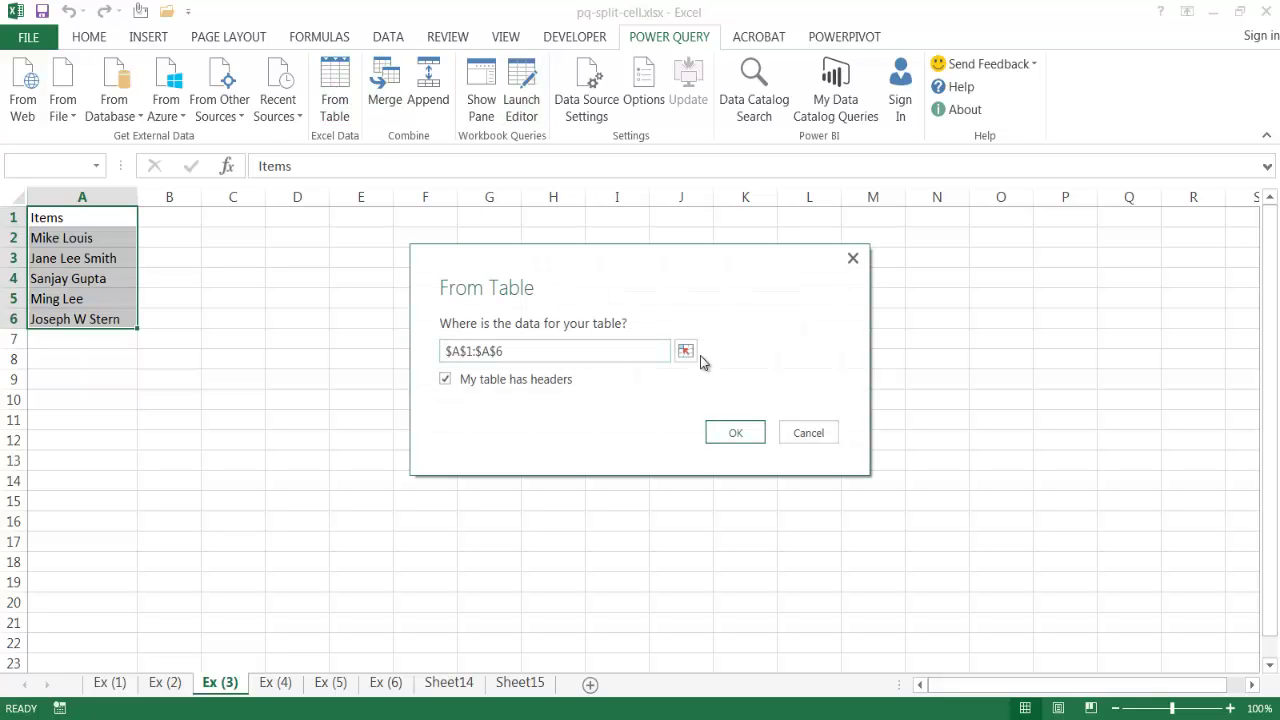
{"action": "left_click", "coordinate": [754, 432]}
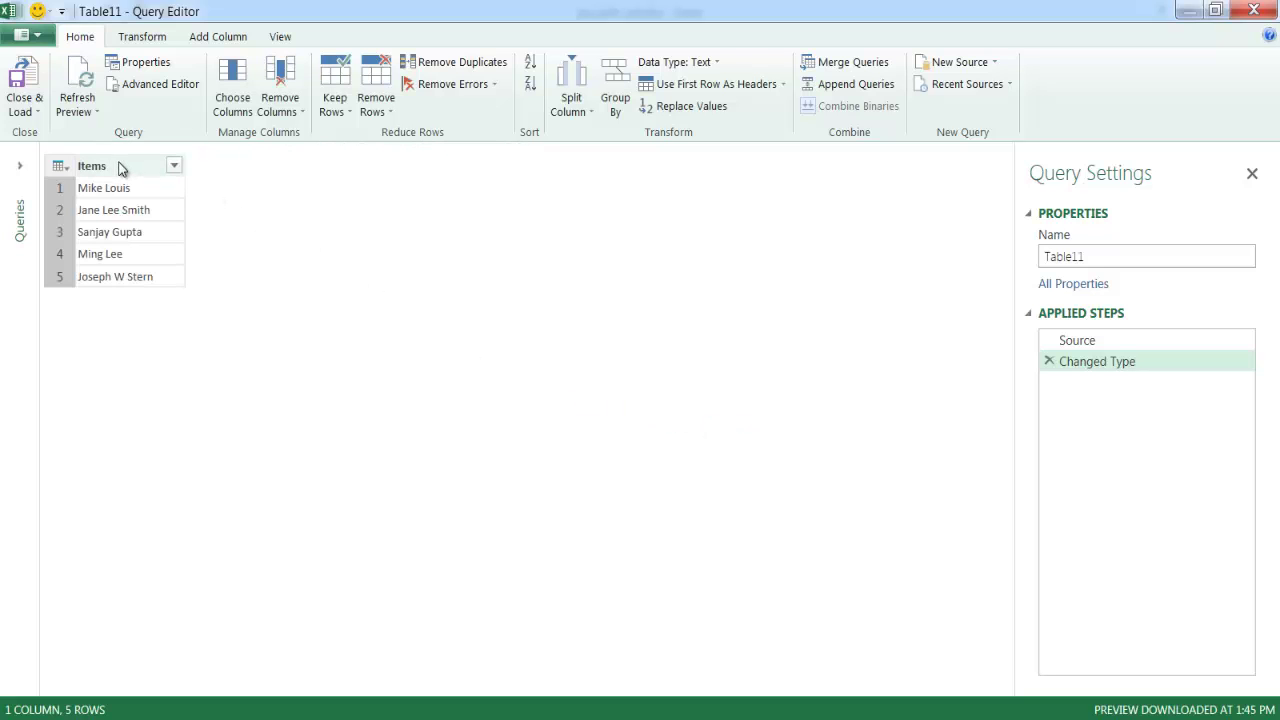
Split the Items column at the right-most space to separate the last names
{"action": "left_click", "coordinate": [121, 168]}
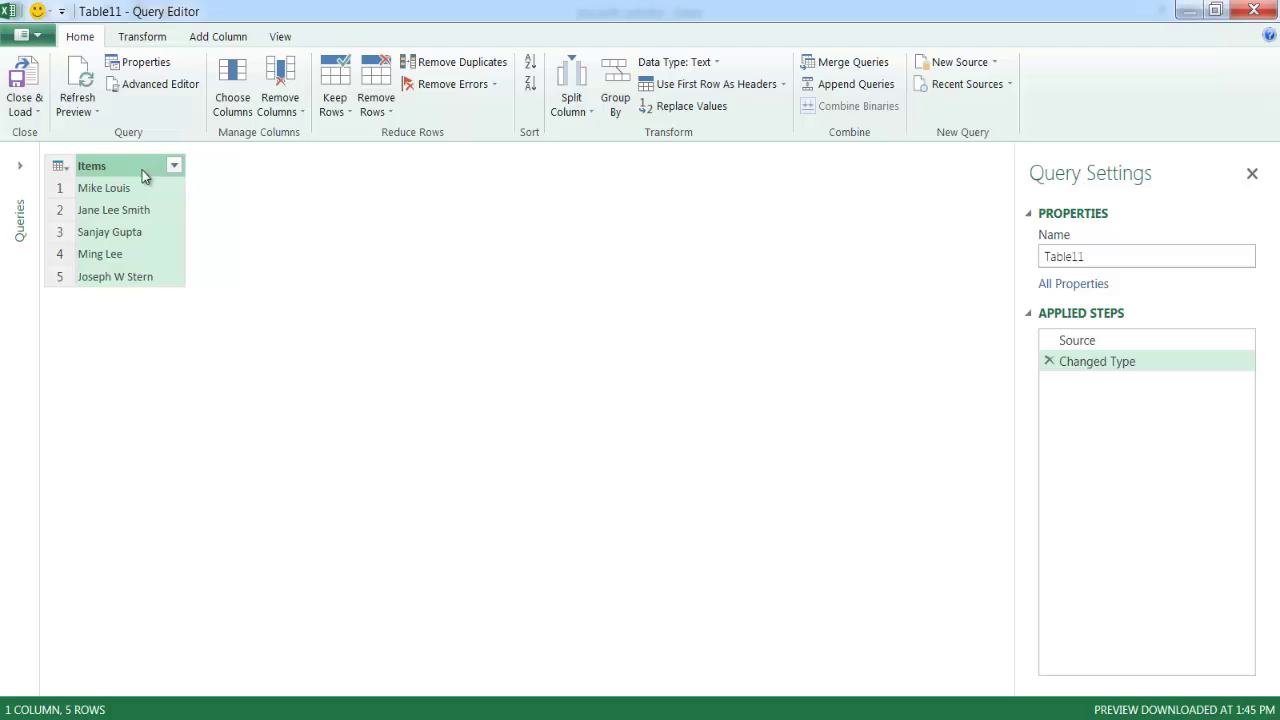
{"action": "left_click", "coordinate": [569, 104]}
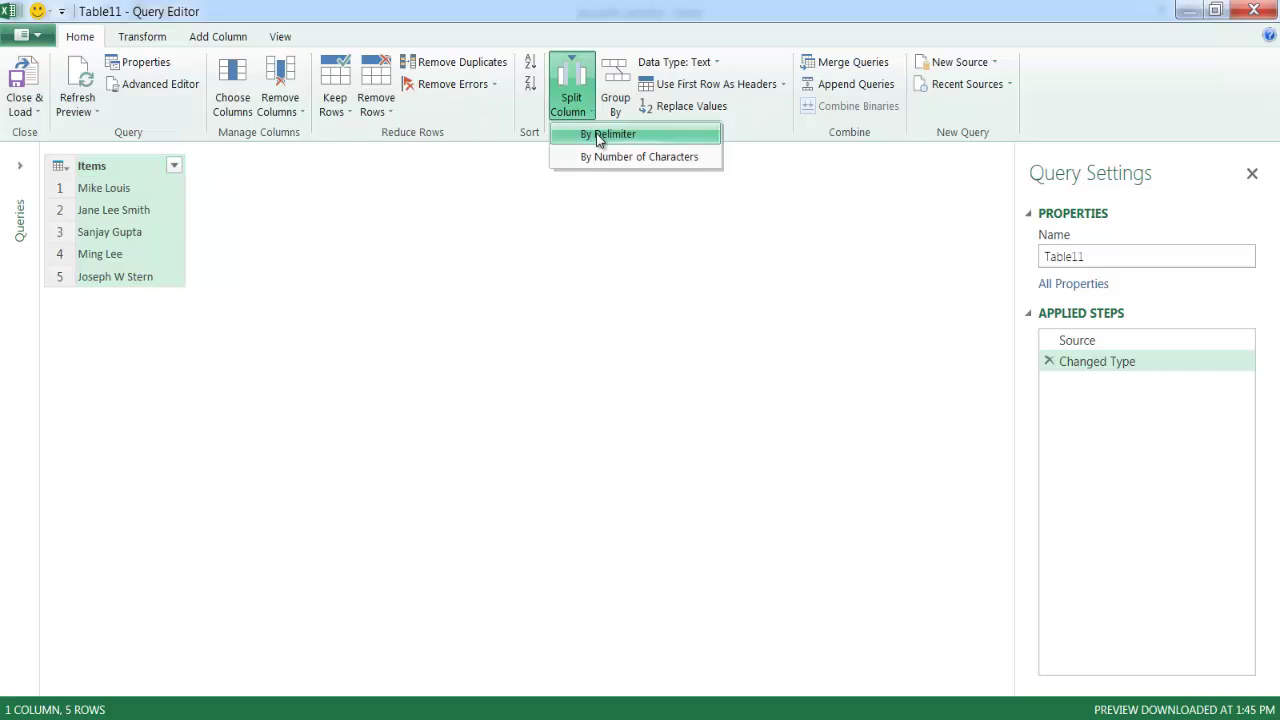
{"action": "left_click", "coordinate": [598, 137]}
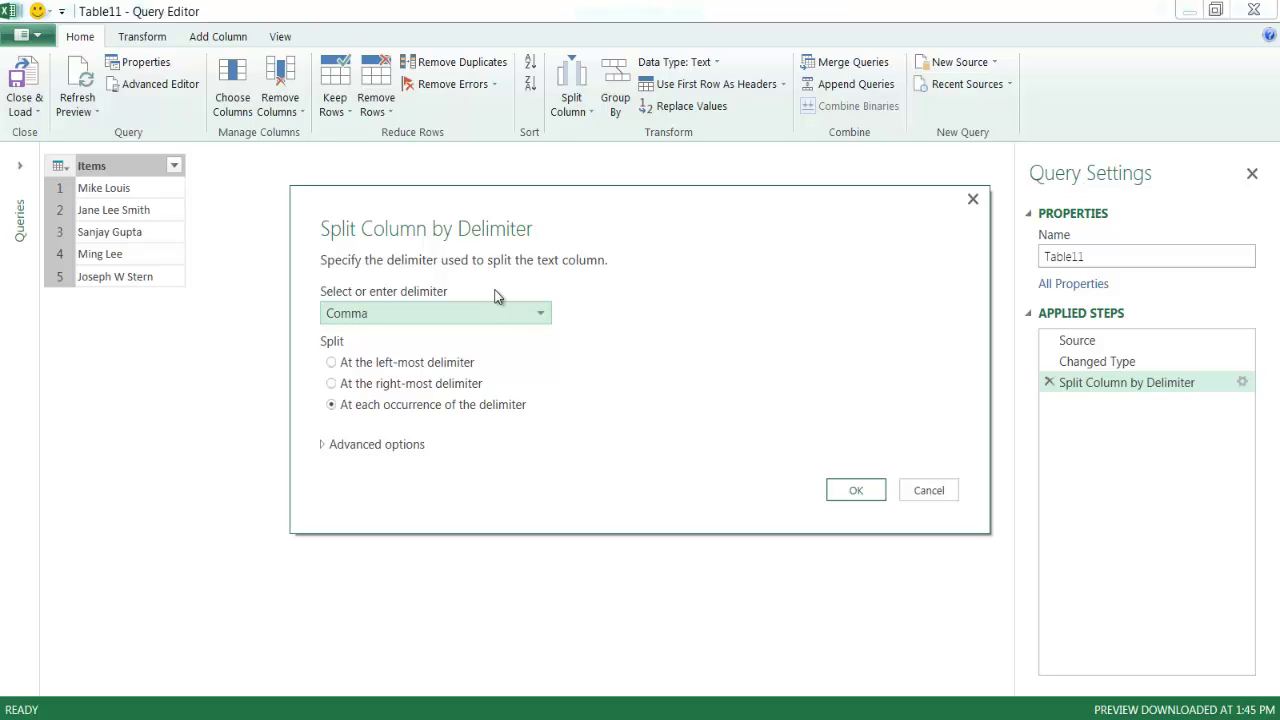
{"action": "left_click", "coordinate": [536, 314]}
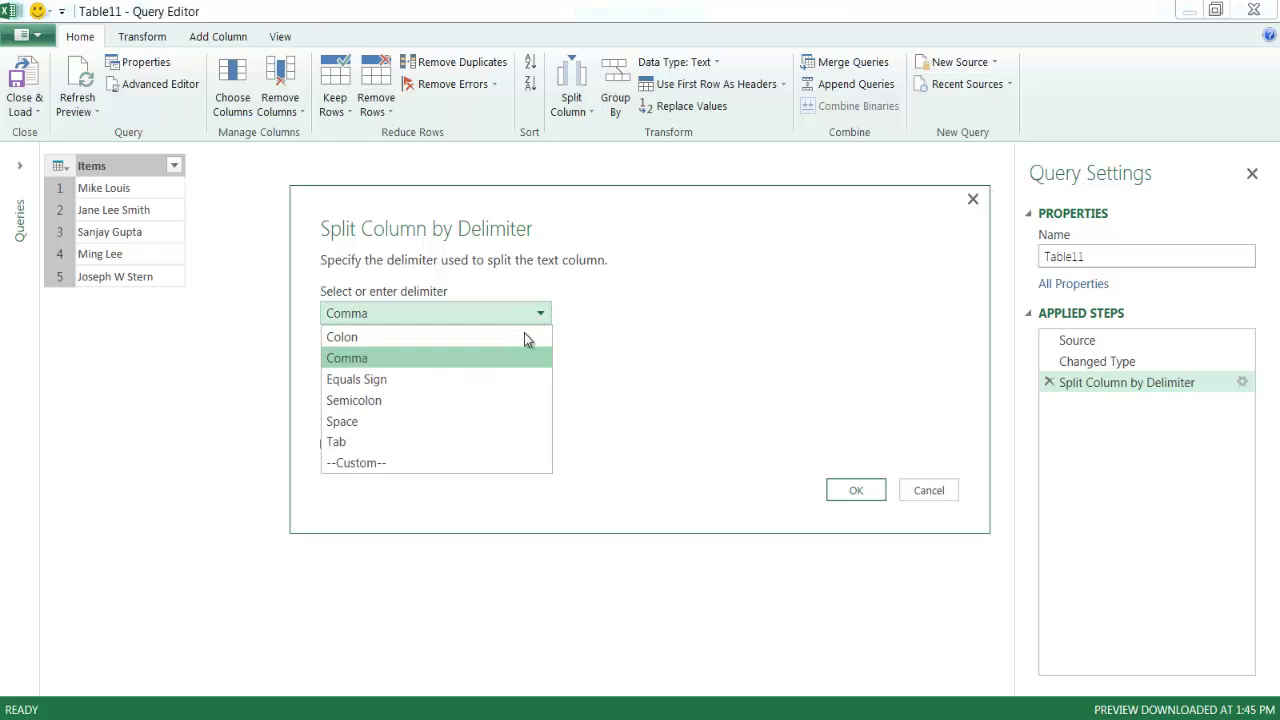
{"action": "left_click", "coordinate": [464, 421]}
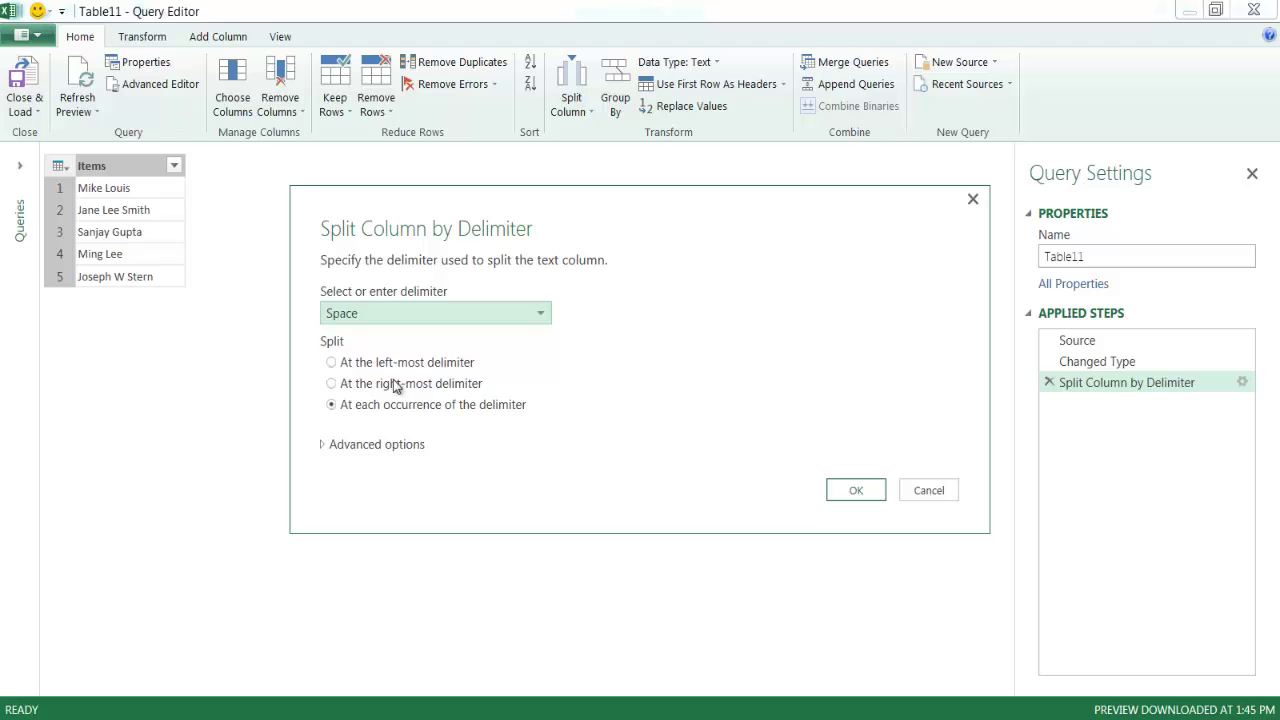
{"action": "left_click", "coordinate": [333, 386]}
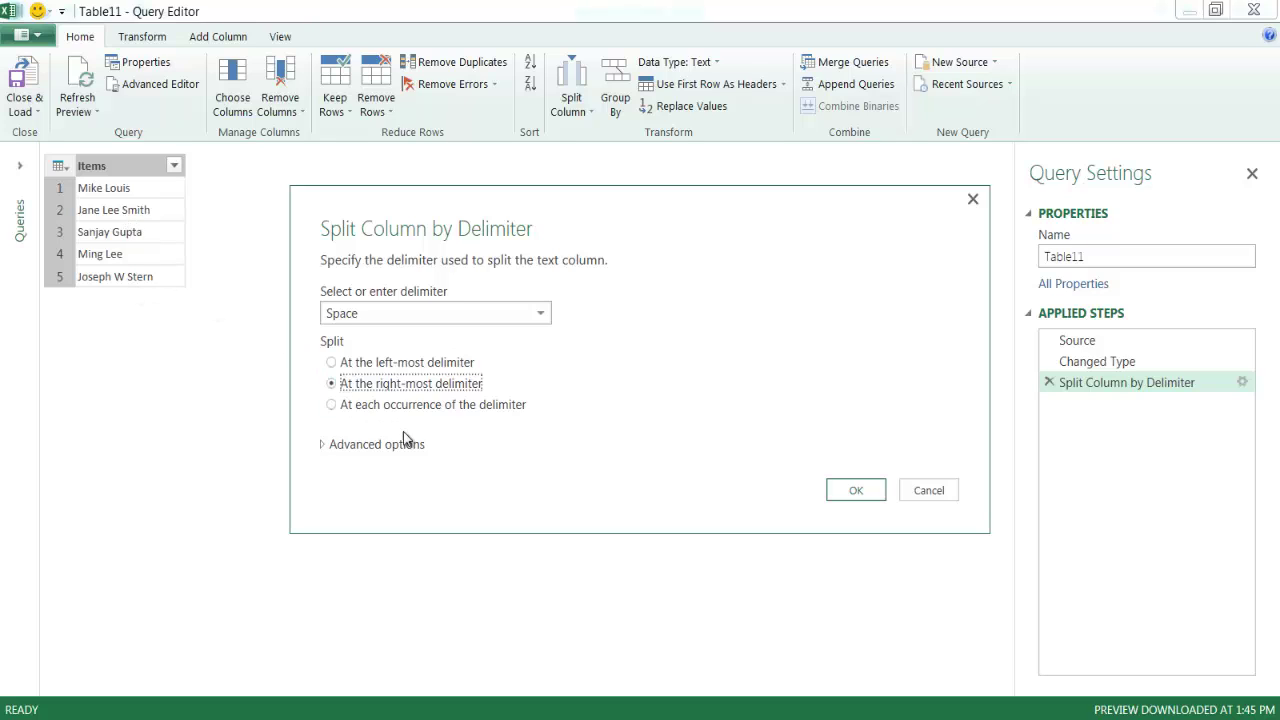
{"action": "left_click", "coordinate": [852, 489]}
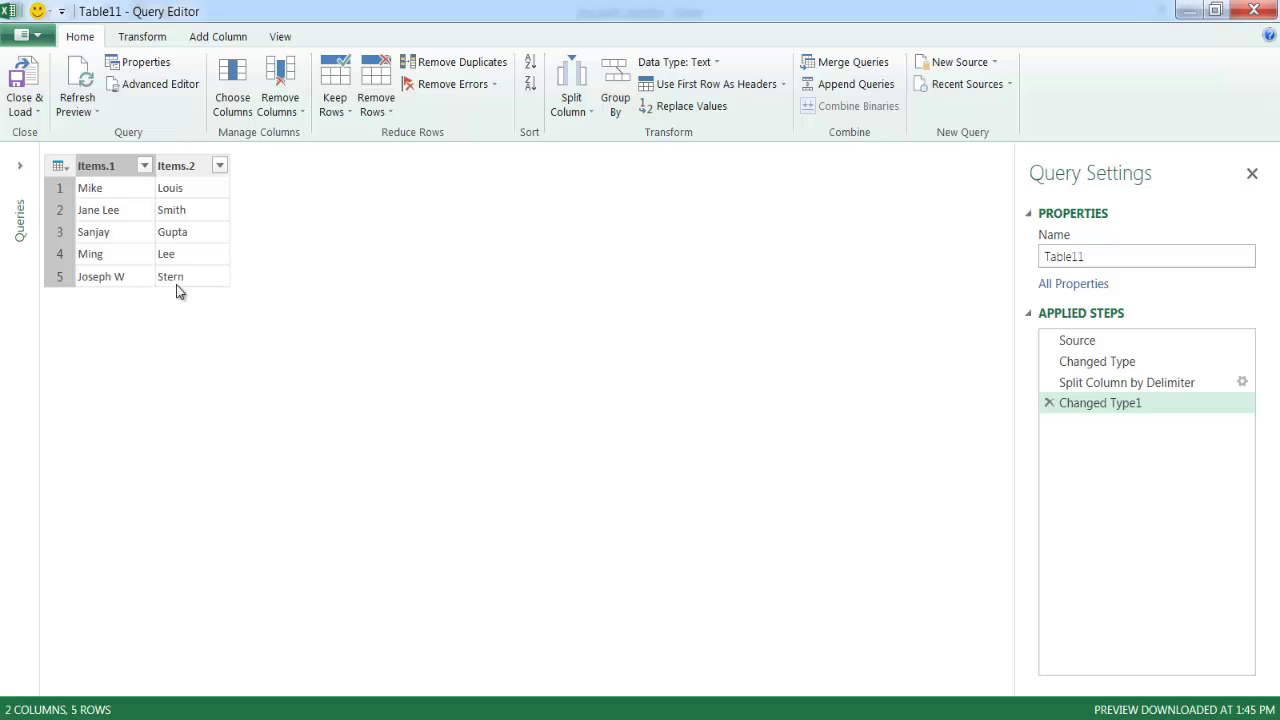
Try splitting the Items.1 column at the left-most comma, and remove that split and its type change from the applied steps
{"action": "left_click", "coordinate": [110, 168]}
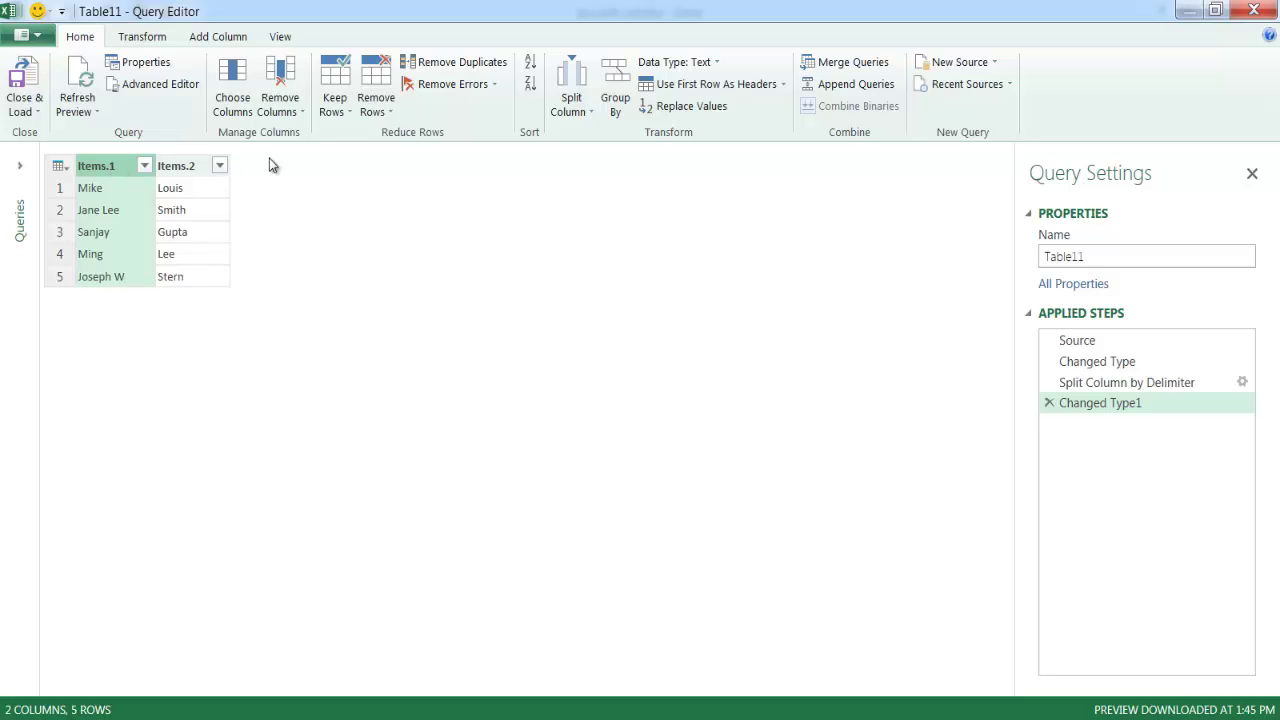
{"action": "left_click", "coordinate": [575, 98]}
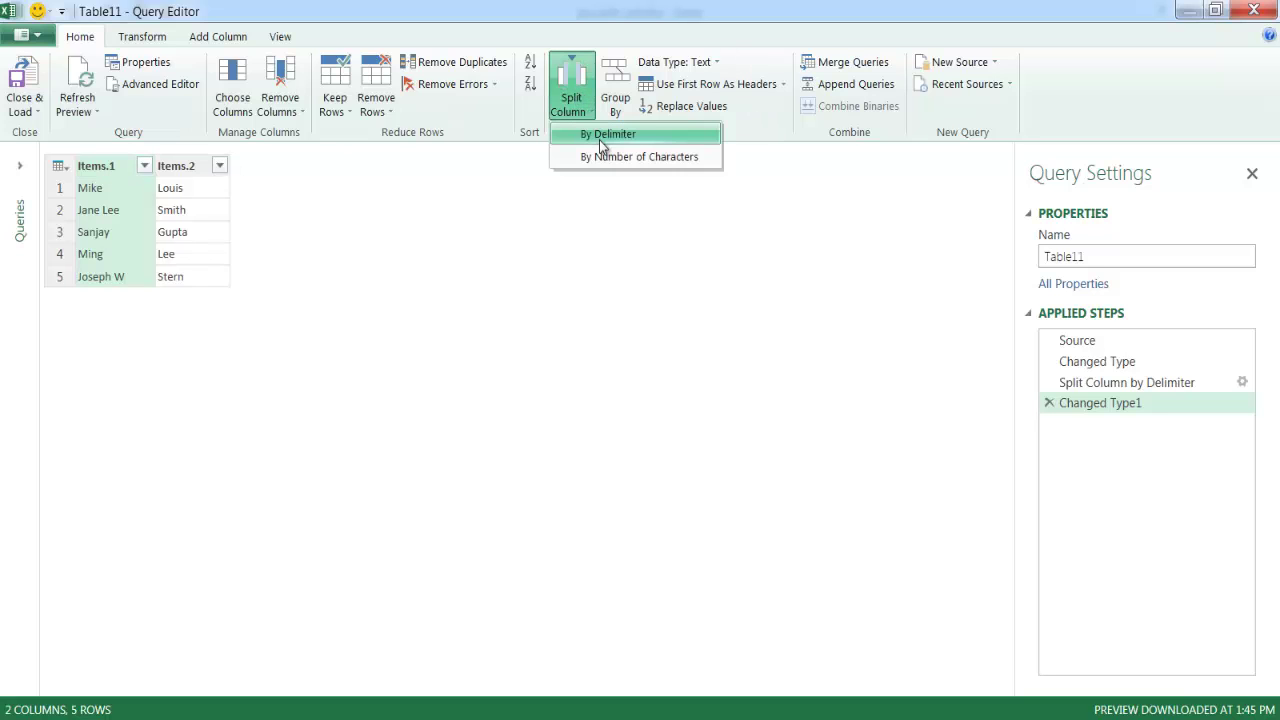
{"action": "left_click", "coordinate": [603, 136]}
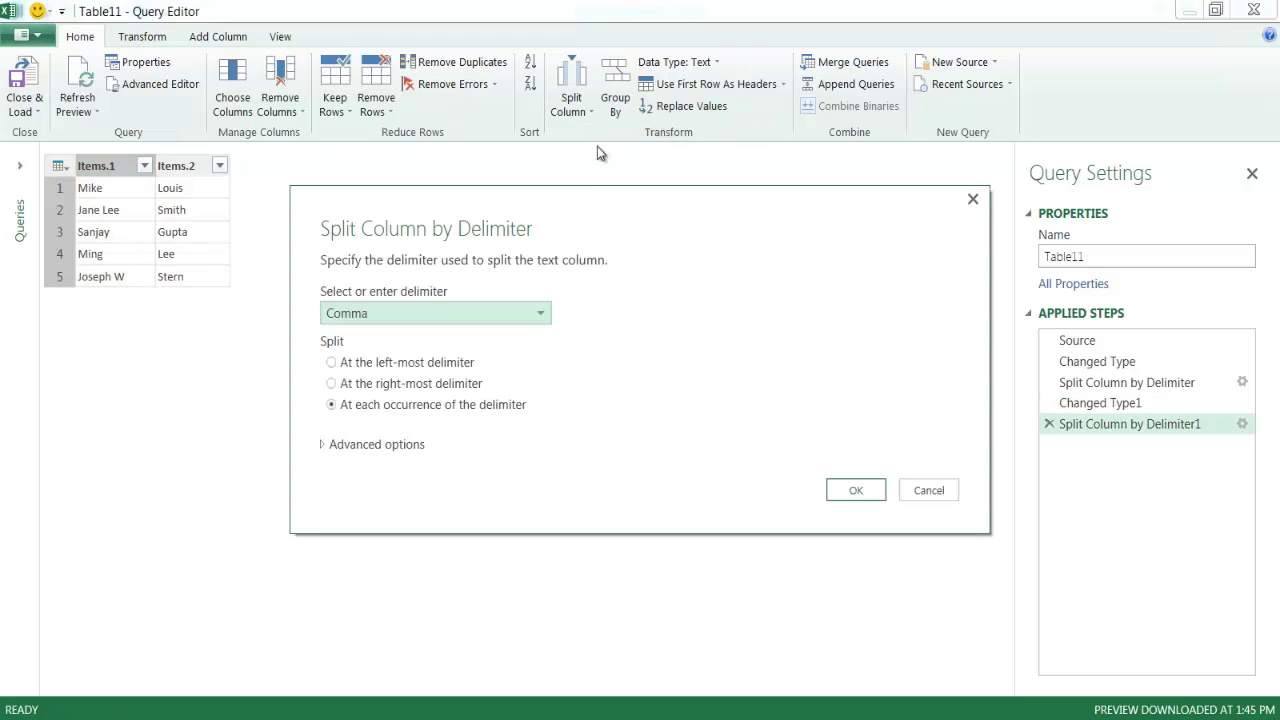
{"action": "left_click", "coordinate": [342, 366]}
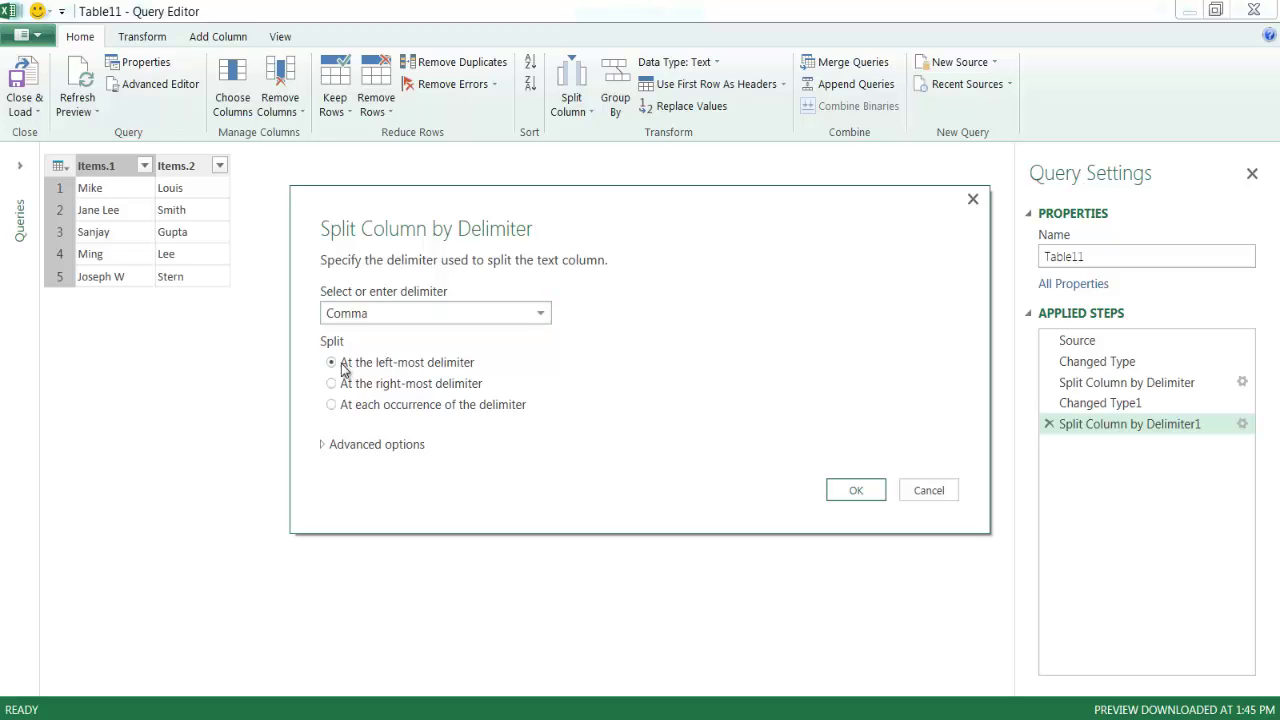
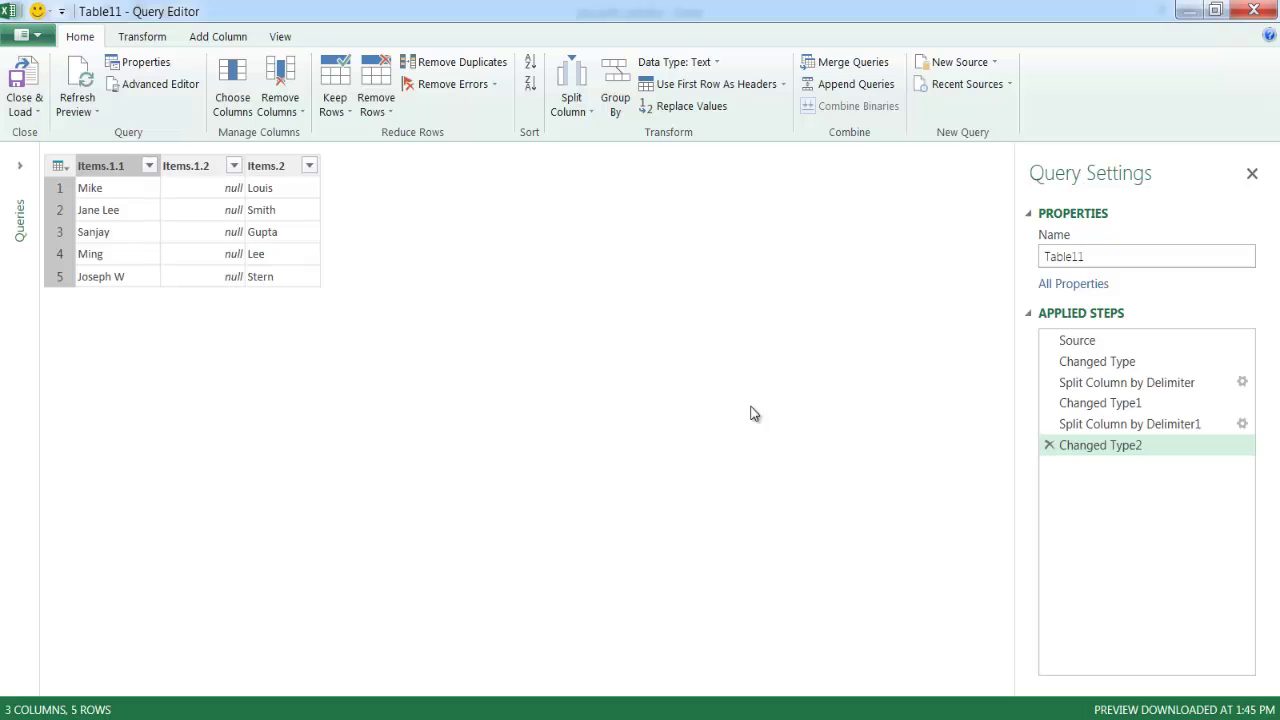
{"action": "left_click", "coordinate": [1049, 446]}
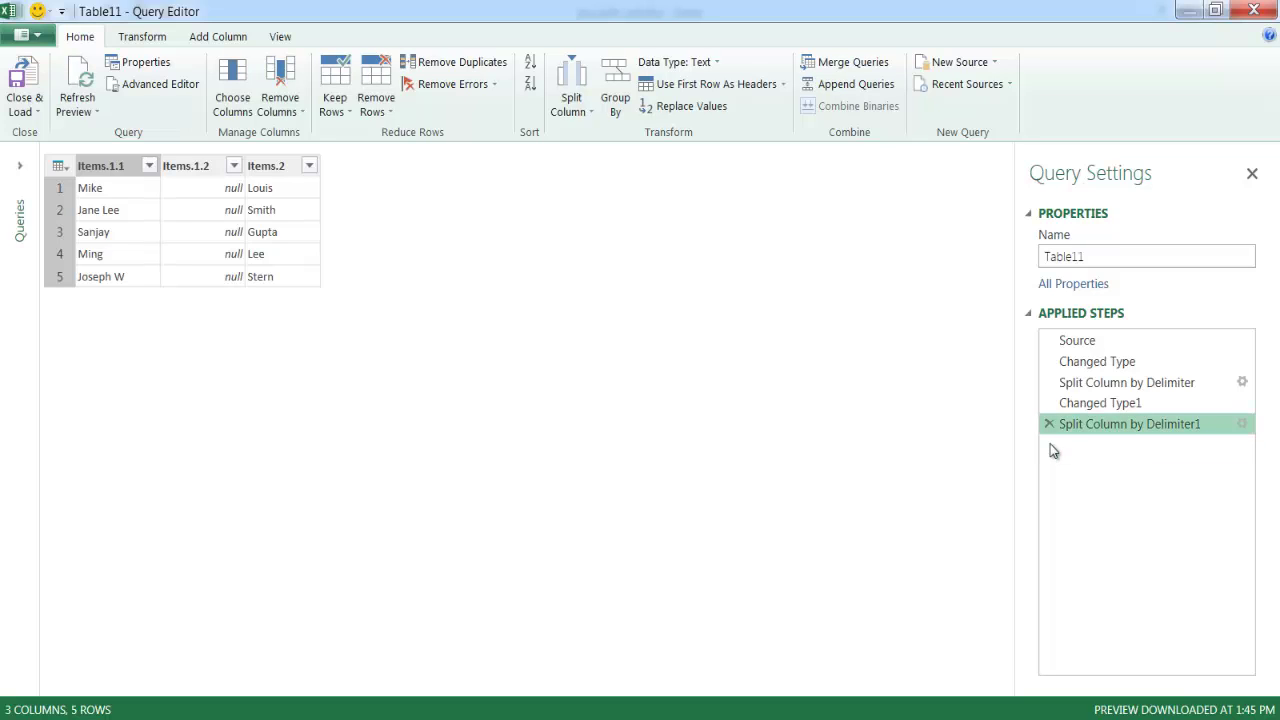
{"action": "left_click", "coordinate": [1048, 424]}
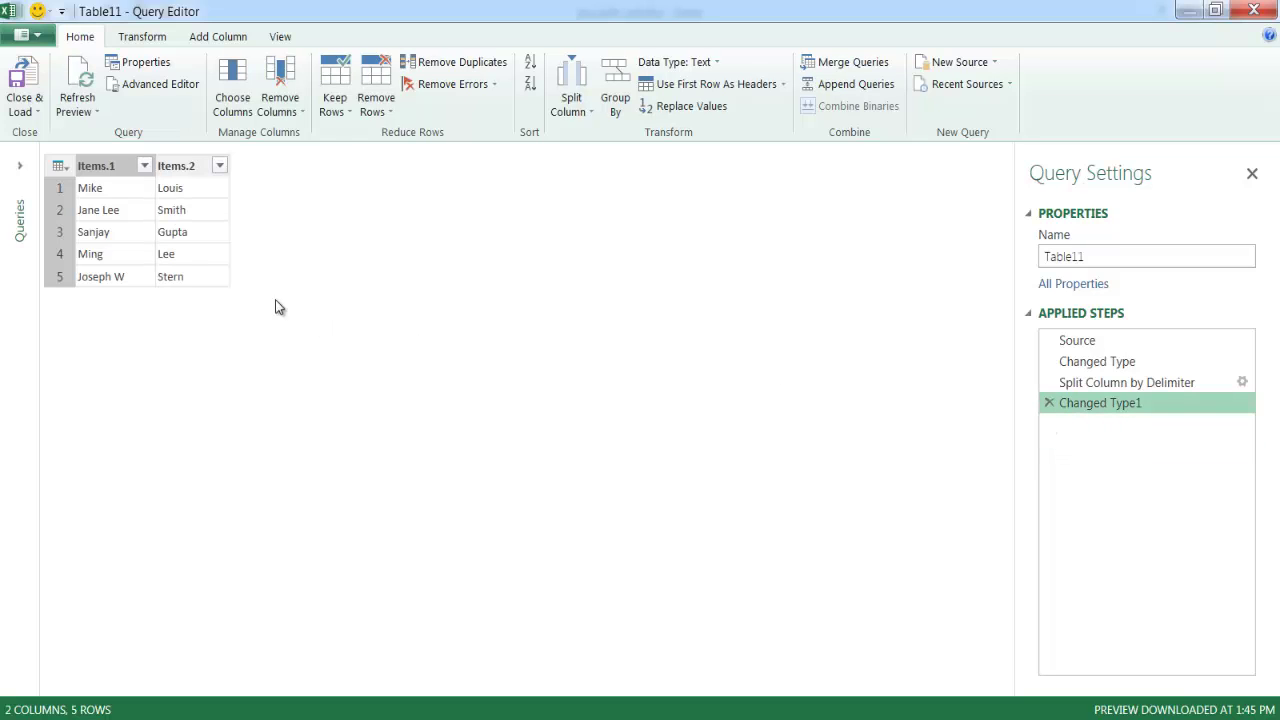
Split the Items.1 column at the left-most space to separate the first and middle names
{"action": "left_click", "coordinate": [116, 172]}
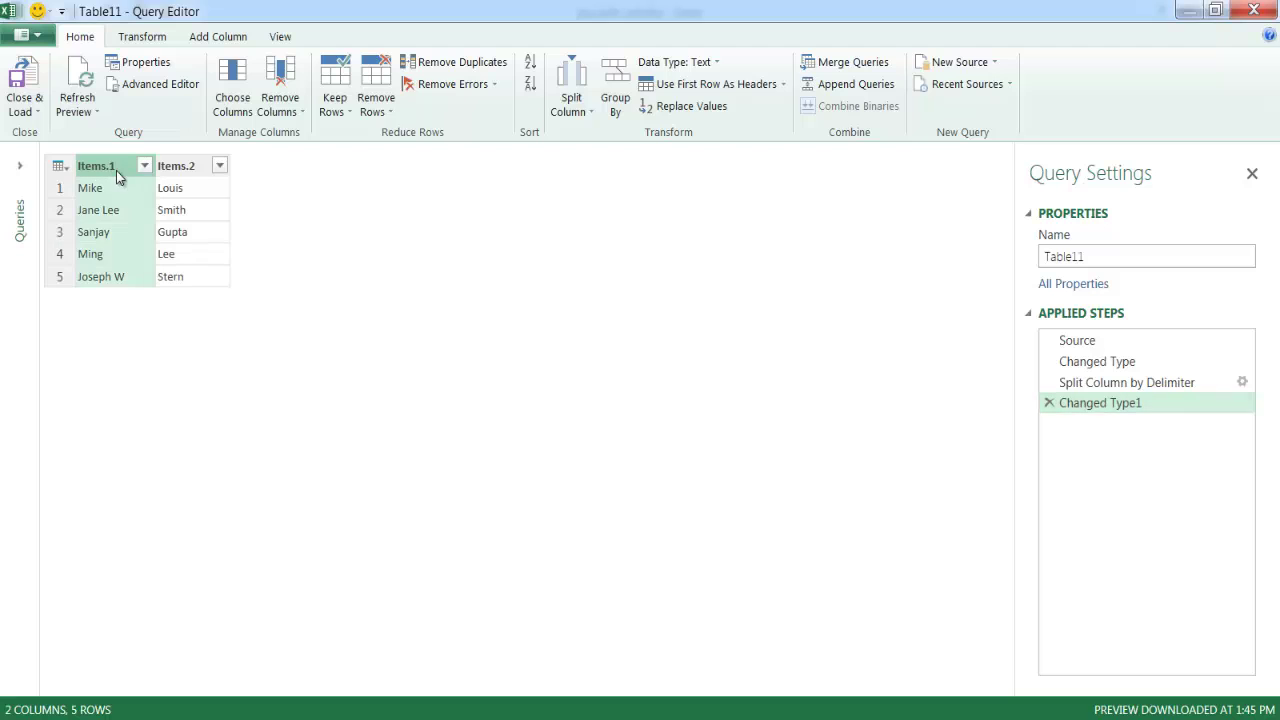
{"action": "left_click", "coordinate": [572, 100]}
{"action": "left_click", "coordinate": [608, 134]}
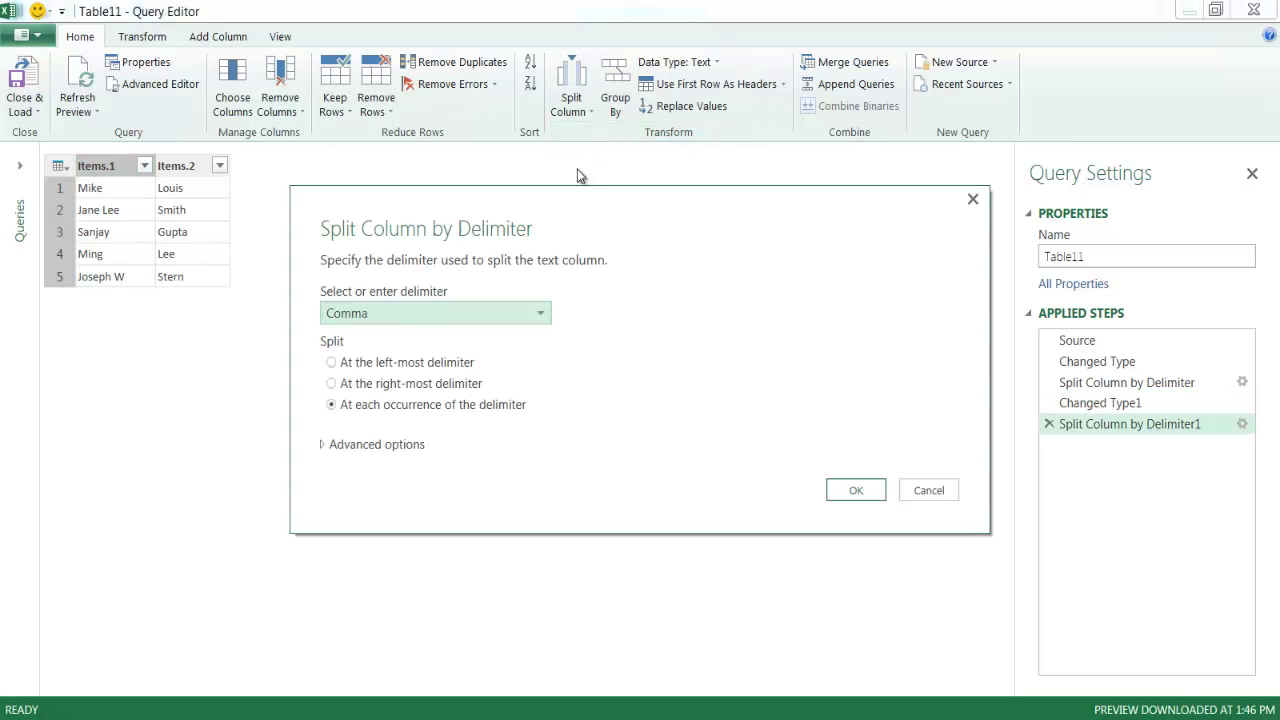
{"action": "left_click", "coordinate": [358, 318]}
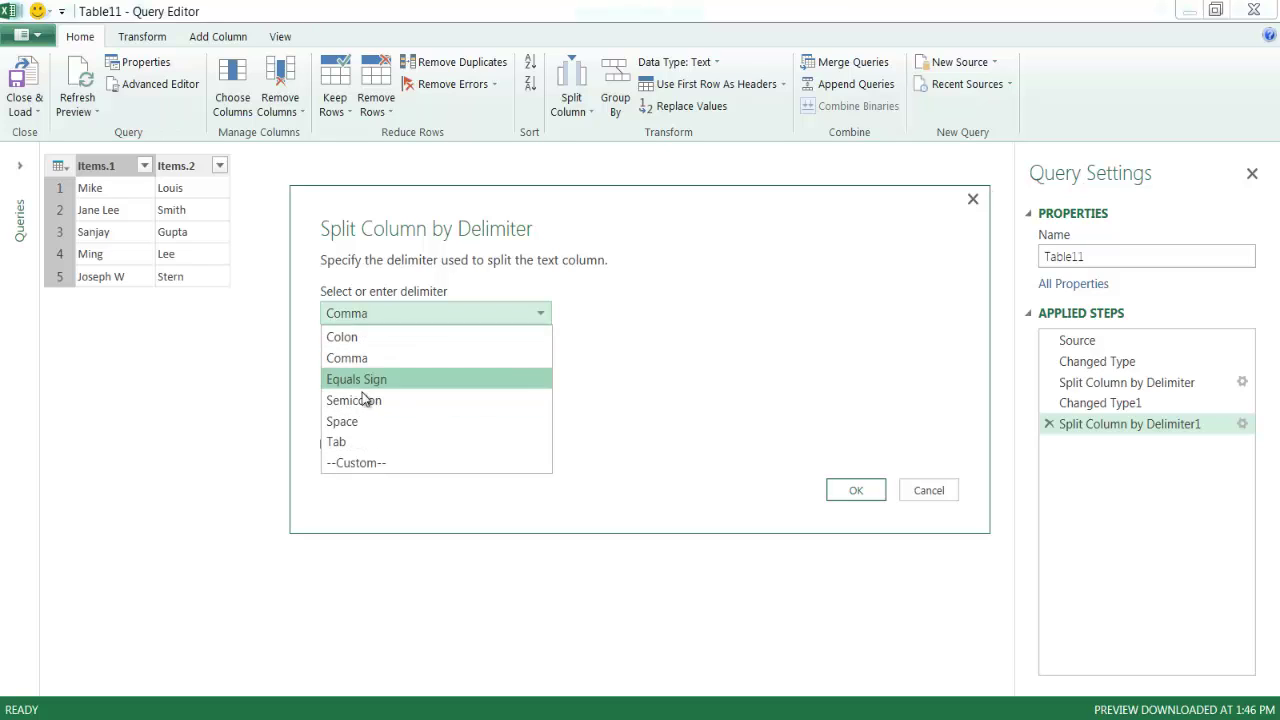
{"action": "left_click", "coordinate": [364, 421]}
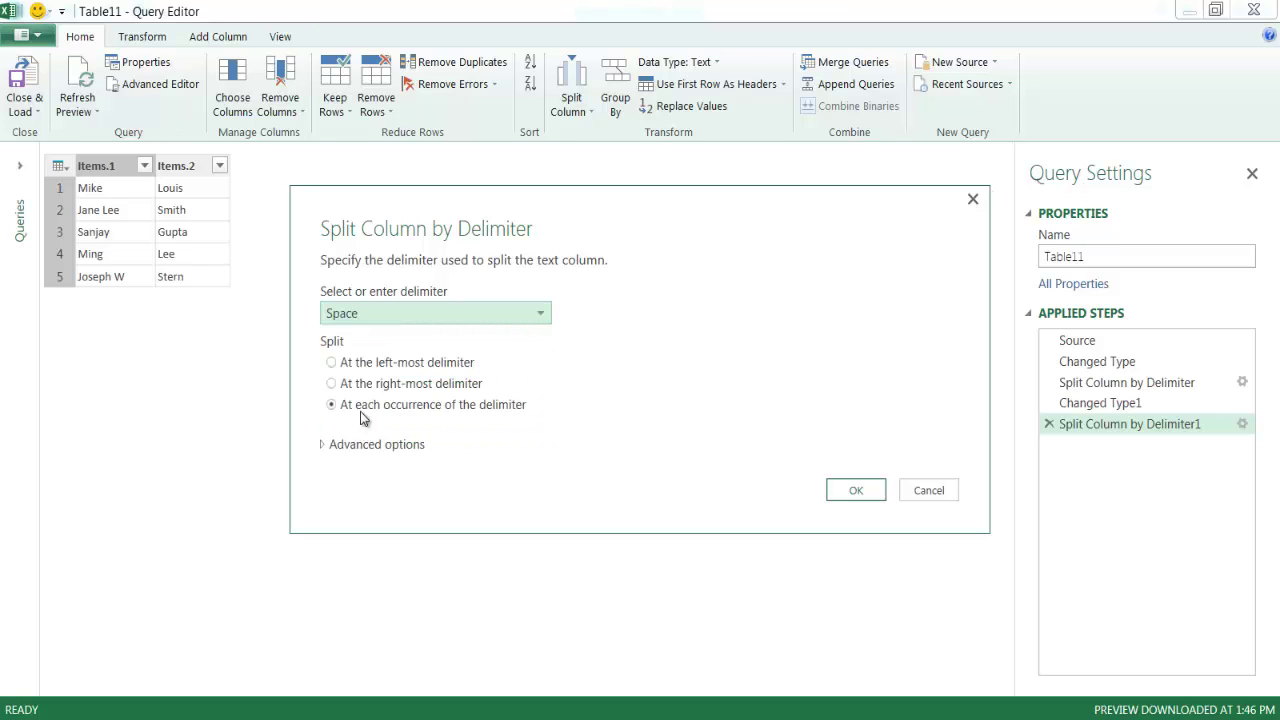
{"action": "left_click", "coordinate": [339, 365]}
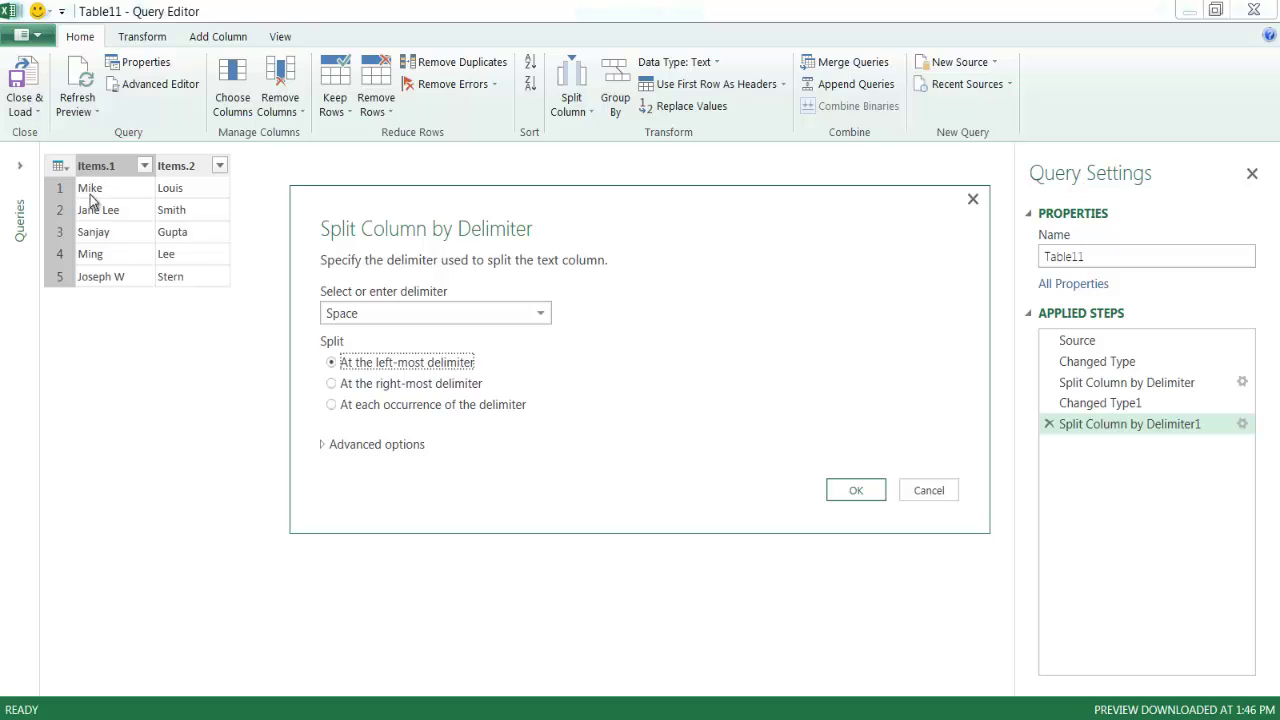
{"action": "left_click", "coordinate": [881, 490]}
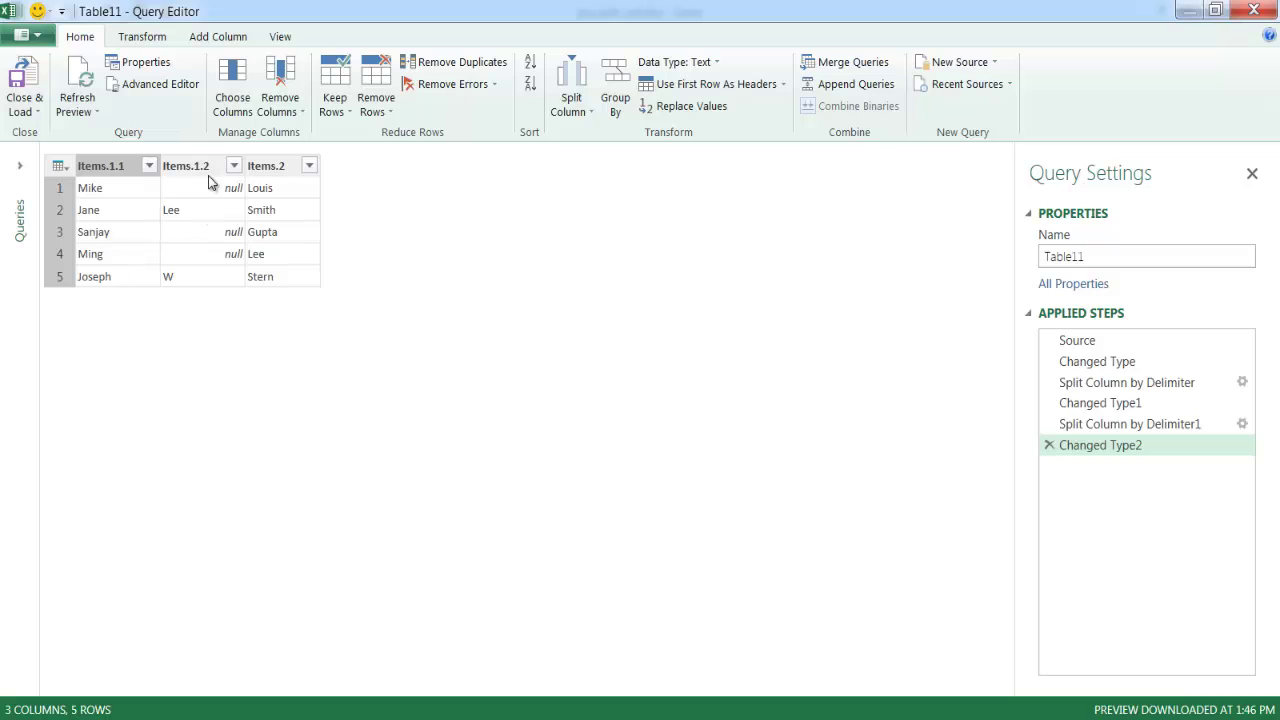
Rename the Items.1.1 column to "First"
{"action": "left_click", "coordinate": [103, 167]}
{"action": "double_click", "coordinate": [103, 167]}
{"action": "type", "text": "First"}
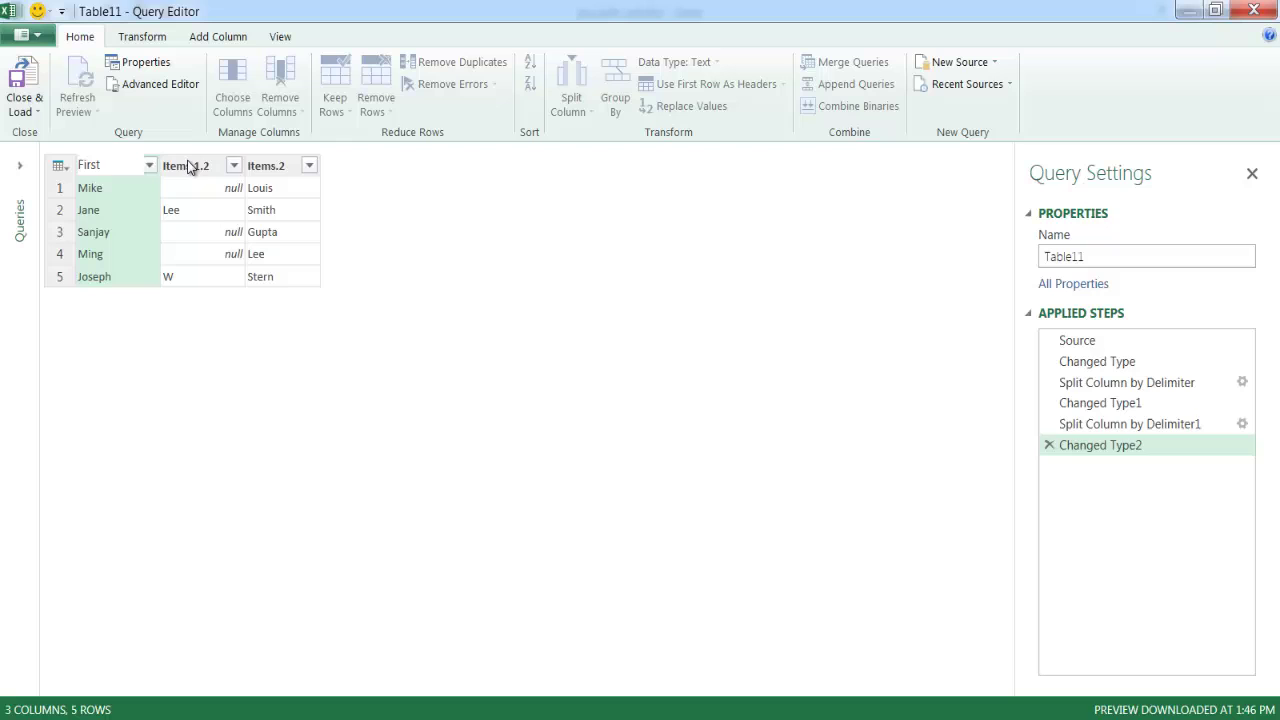
Try to rename the Items.1.2 column to "Middle", and set the first column's name back to "First"
{"action": "double_click", "coordinate": [188, 167]}
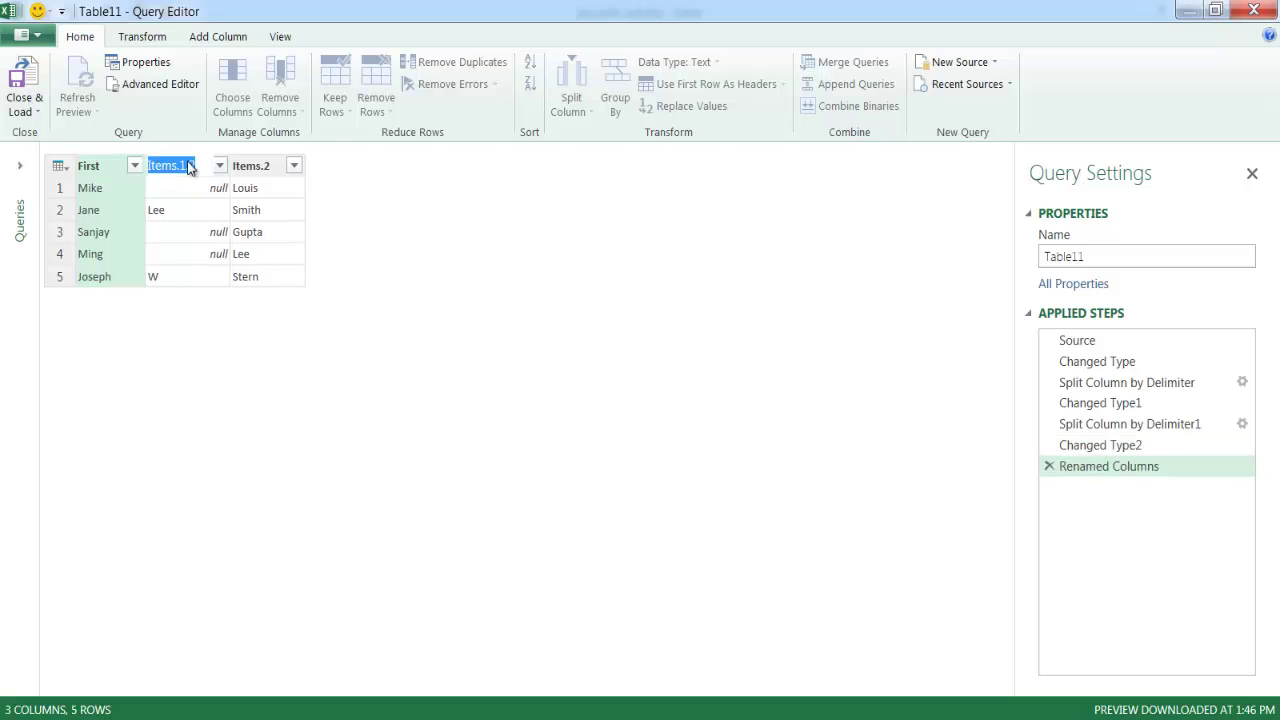
{"action": "type", "text": "Mide"}
{"action": "key", "text": "Return"}
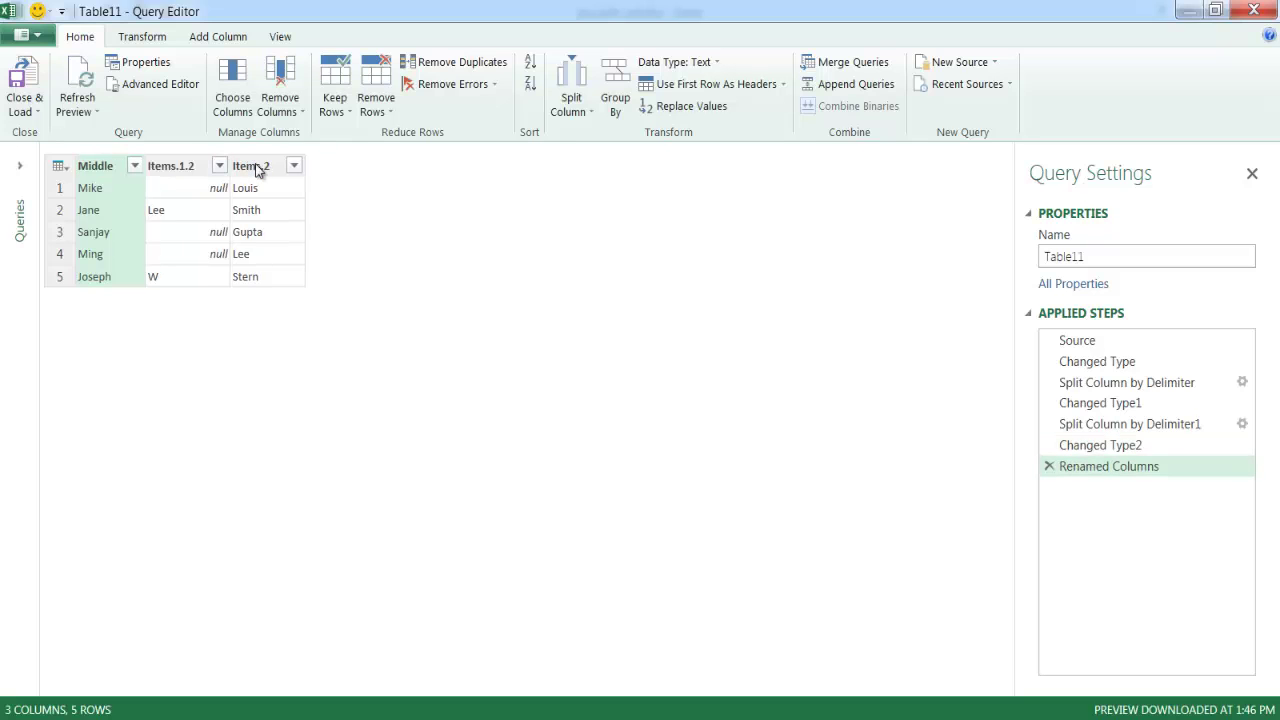
{"action": "double_click", "coordinate": [98, 167]}
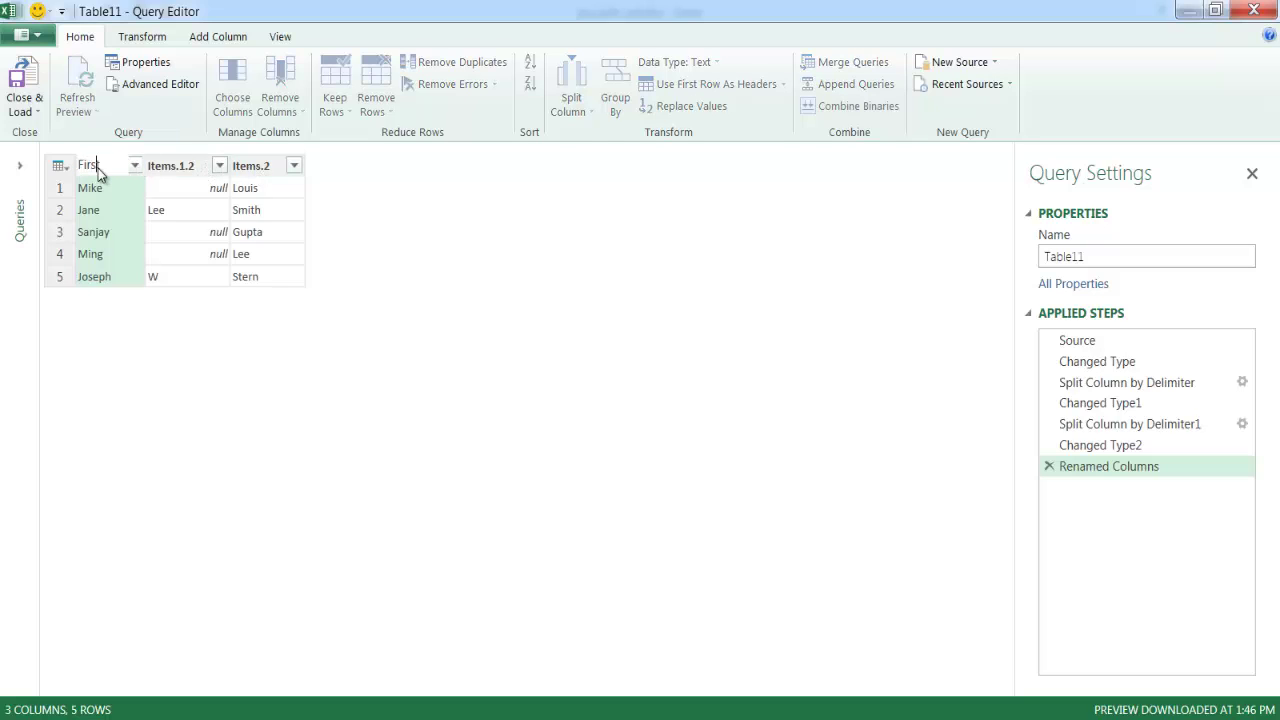
{"action": "key", "text": "Return"}
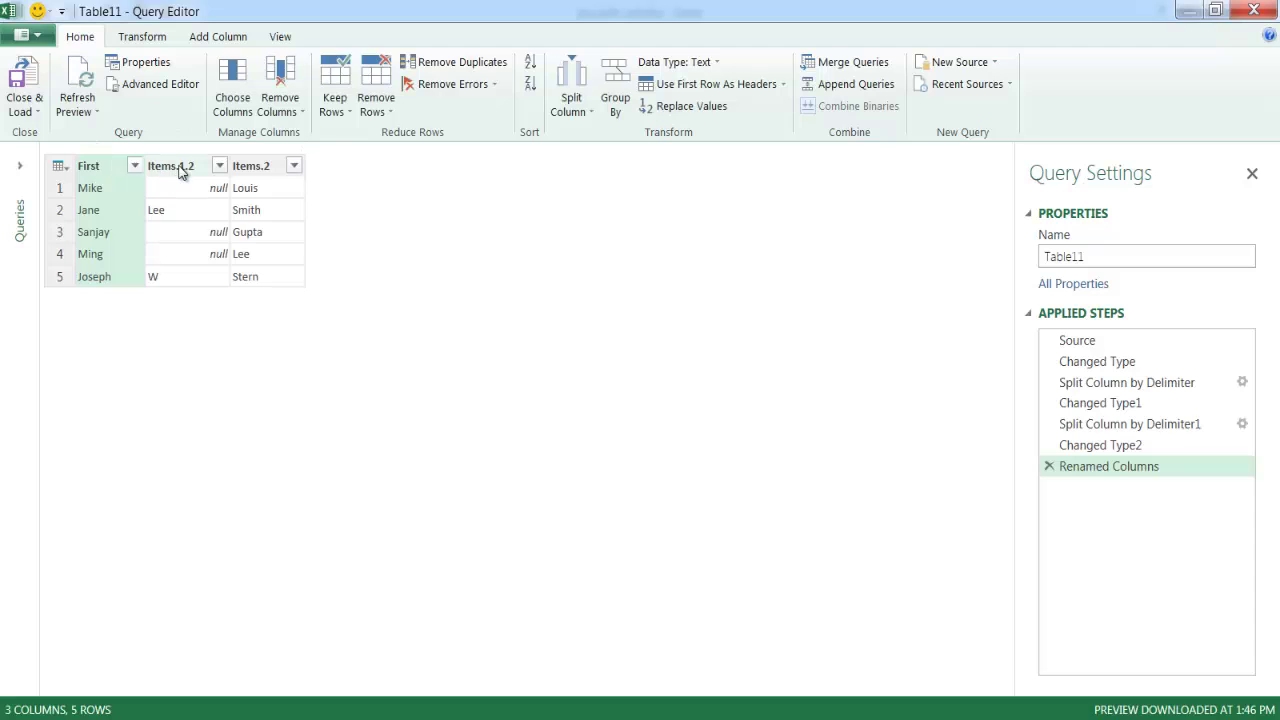
Rename the Items.1.2 column to "Middle" and the Items.2 column to "Last"
{"action": "double_click", "coordinate": [181, 172]}
{"action": "type", "text": "M"}
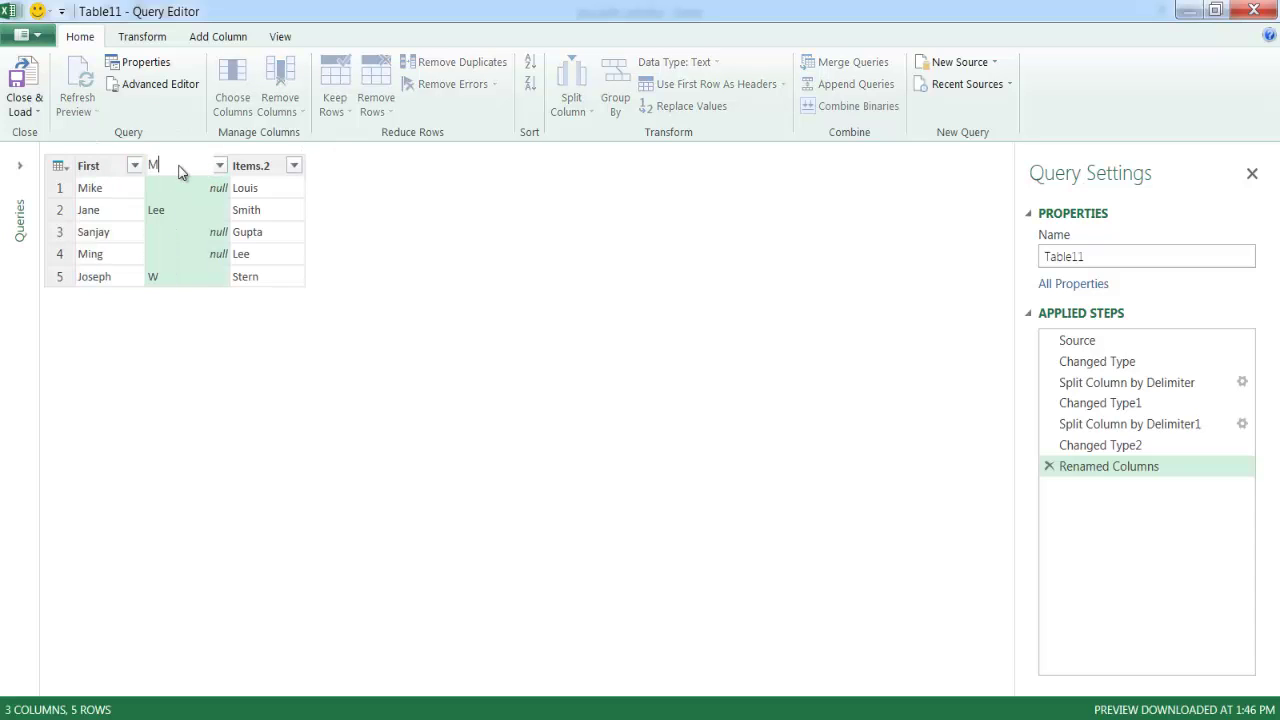
{"action": "type", "text": "iddle"}
{"action": "key", "text": "Return"}
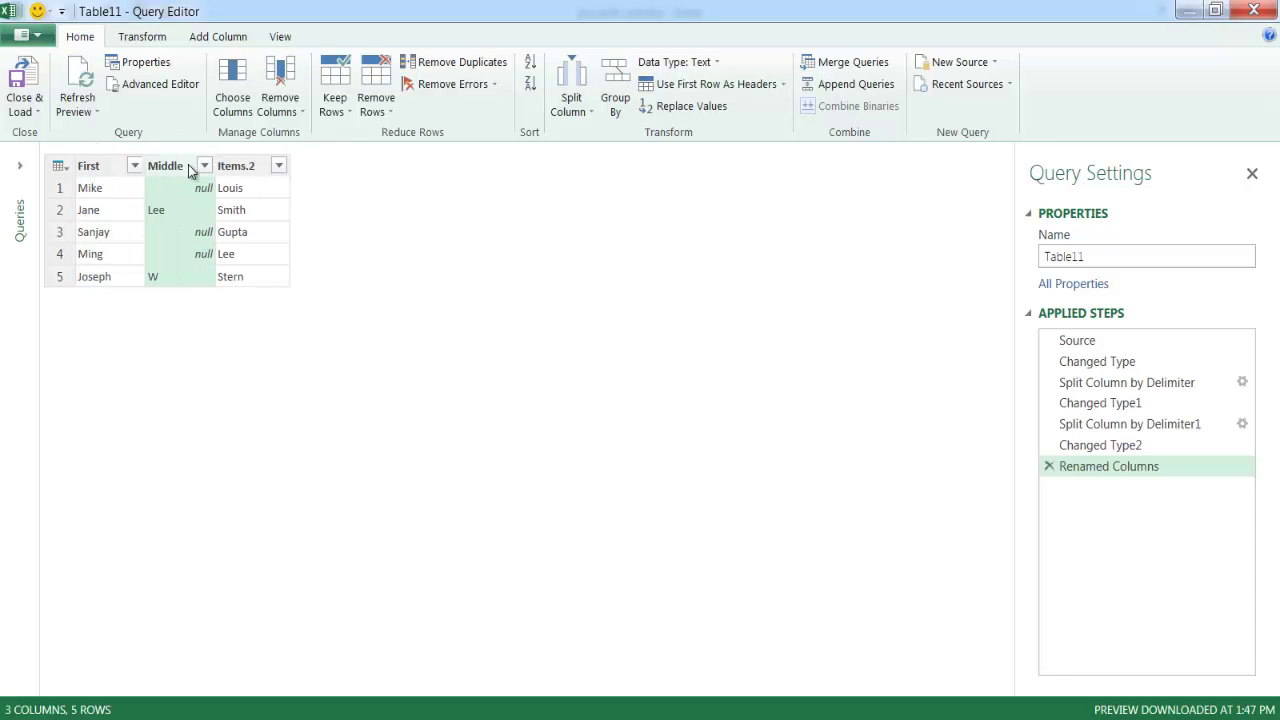
{"action": "left_click", "coordinate": [251, 168]}
{"action": "double_click", "coordinate": [251, 168]}
{"action": "type", "text": "L"}
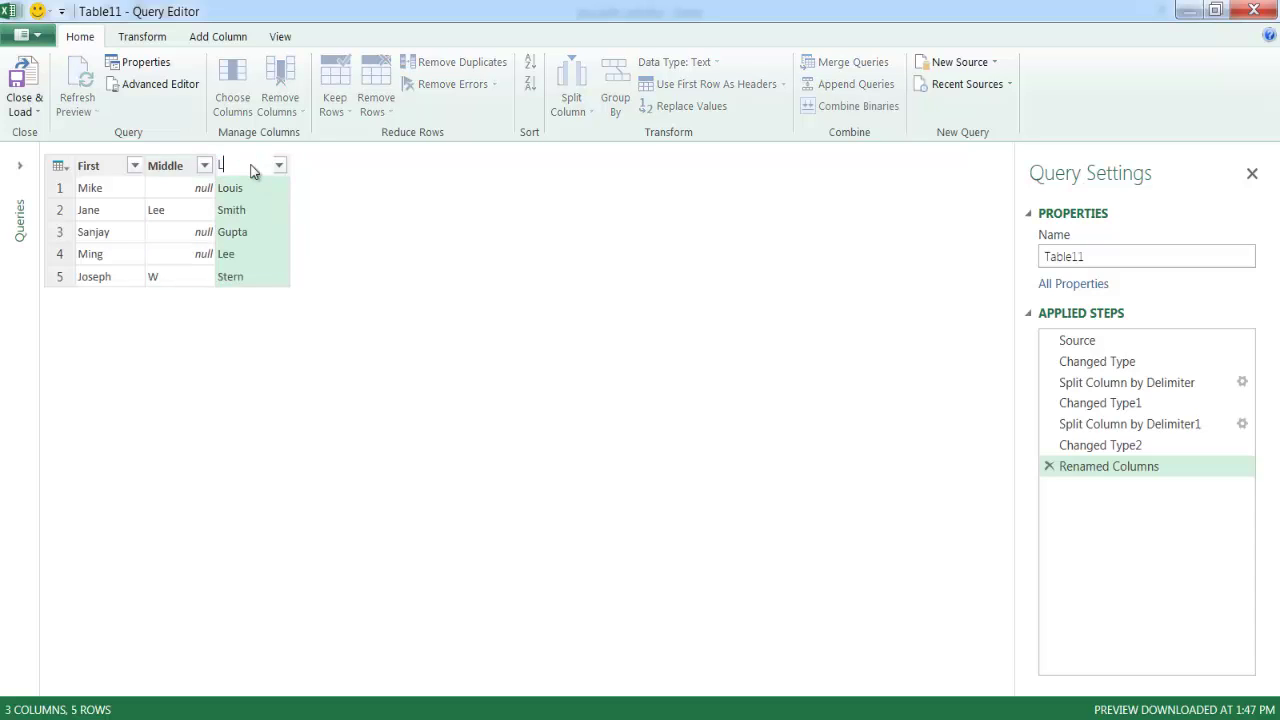
{"action": "type", "text": "ast"}
{"action": "key", "text": "Return"}
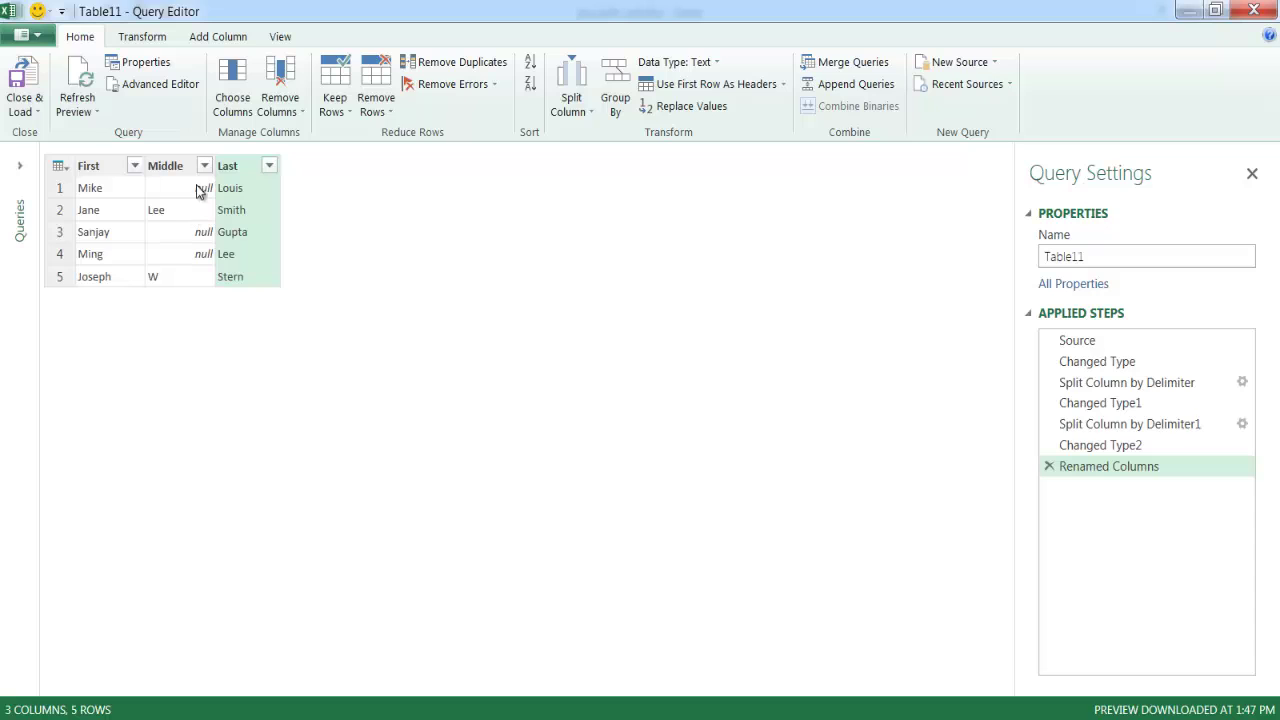
Replace the null values in the Middle column with blanks, and load the query into the workbook
{"action": "left_click", "coordinate": [179, 166]}
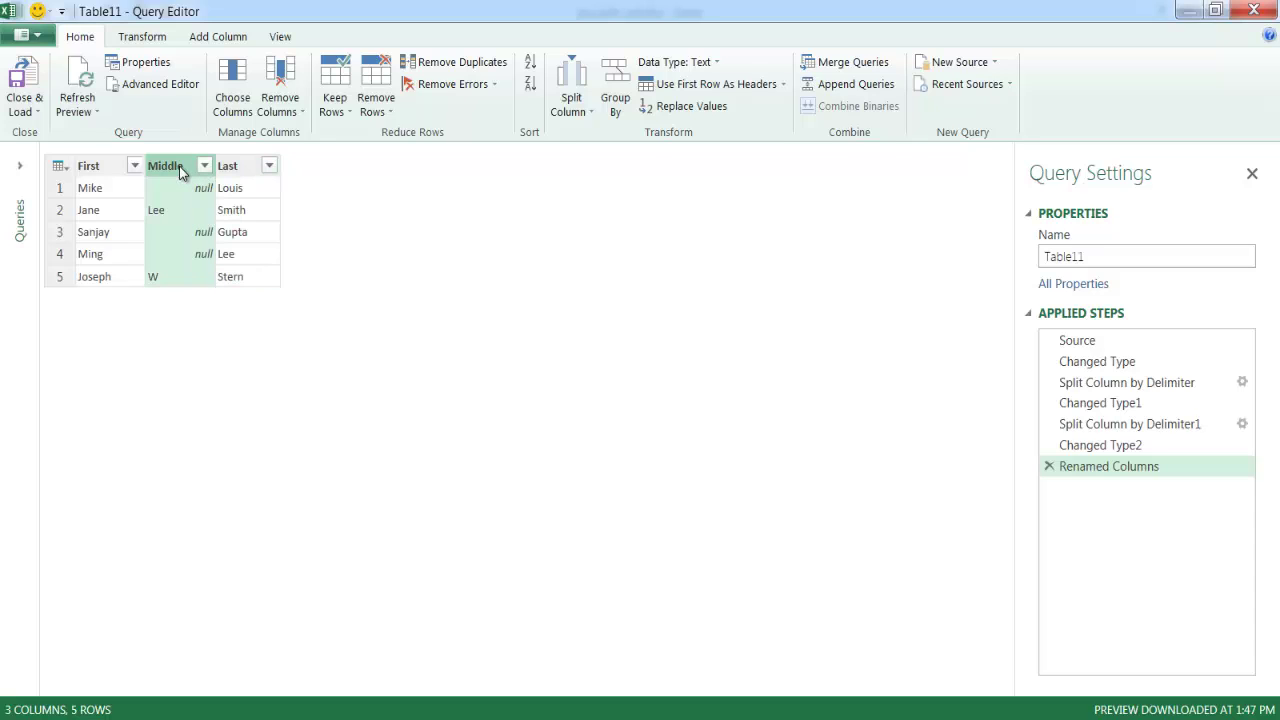
{"action": "left_click", "coordinate": [151, 42]}
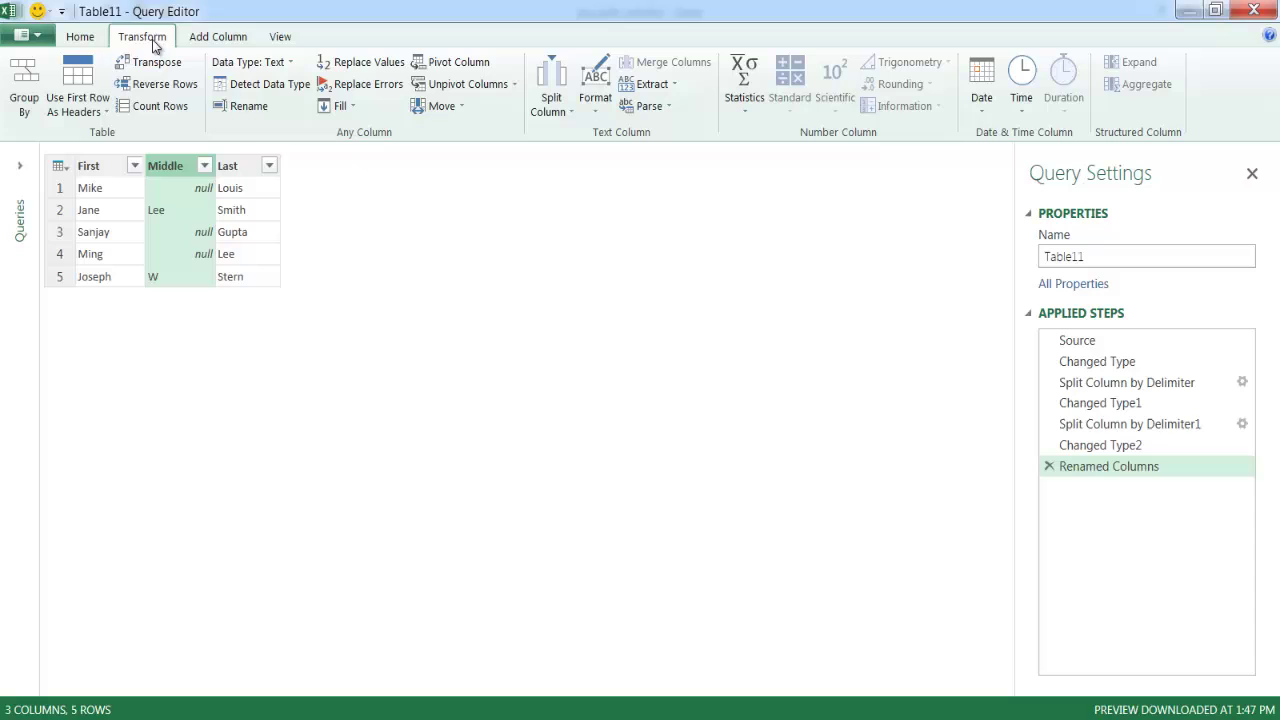
{"action": "left_click", "coordinate": [369, 64]}
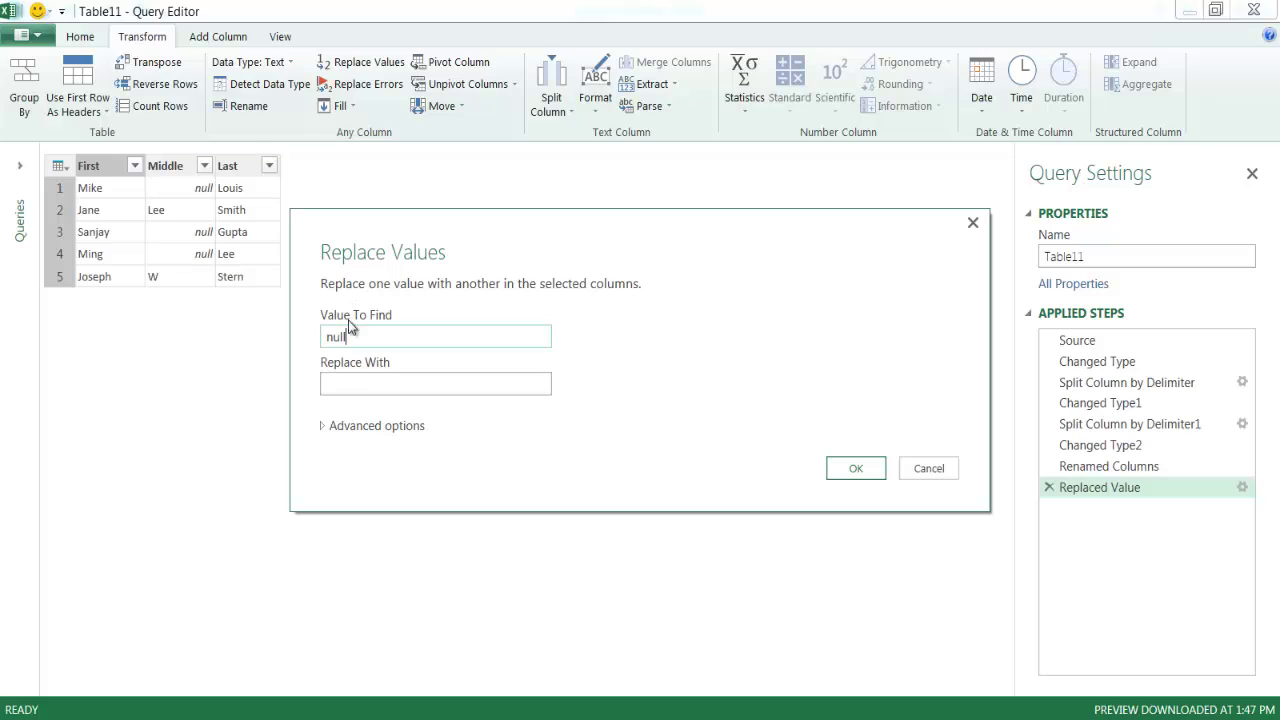
{"action": "left_click", "coordinate": [368, 389]}
{"action": "left_click", "coordinate": [851, 467]}
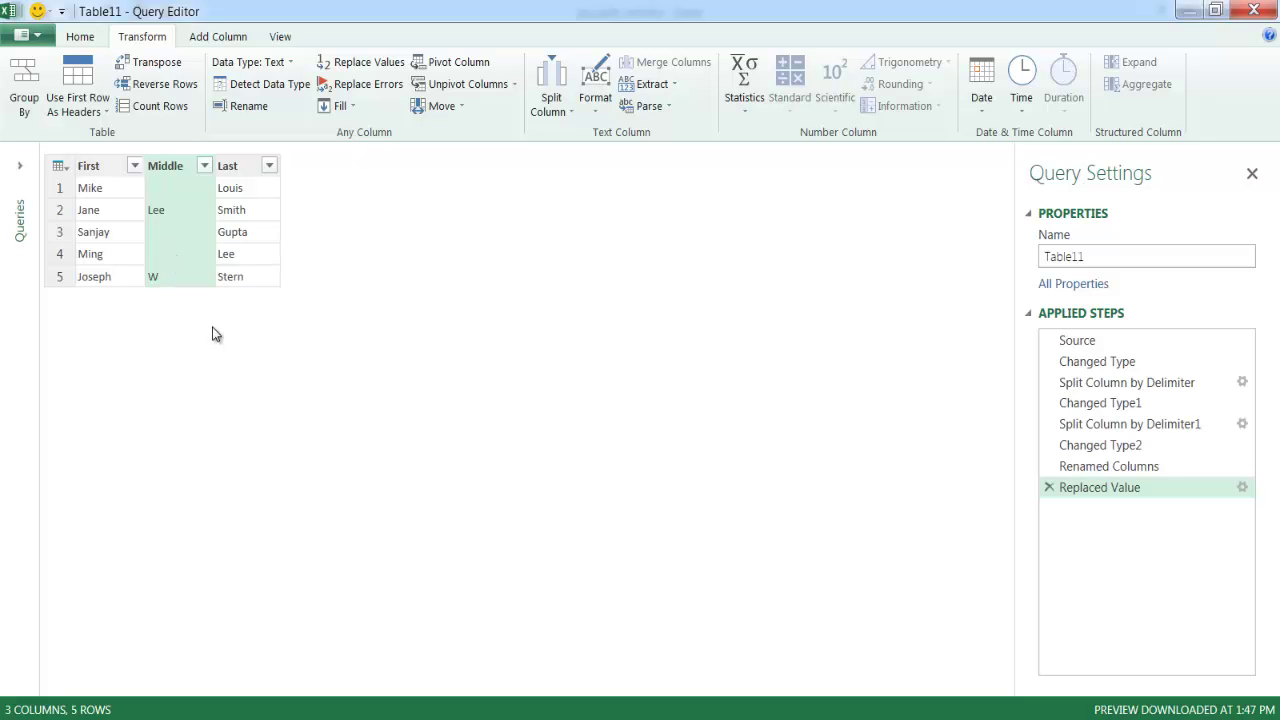
{"action": "left_click", "coordinate": [80, 37]}
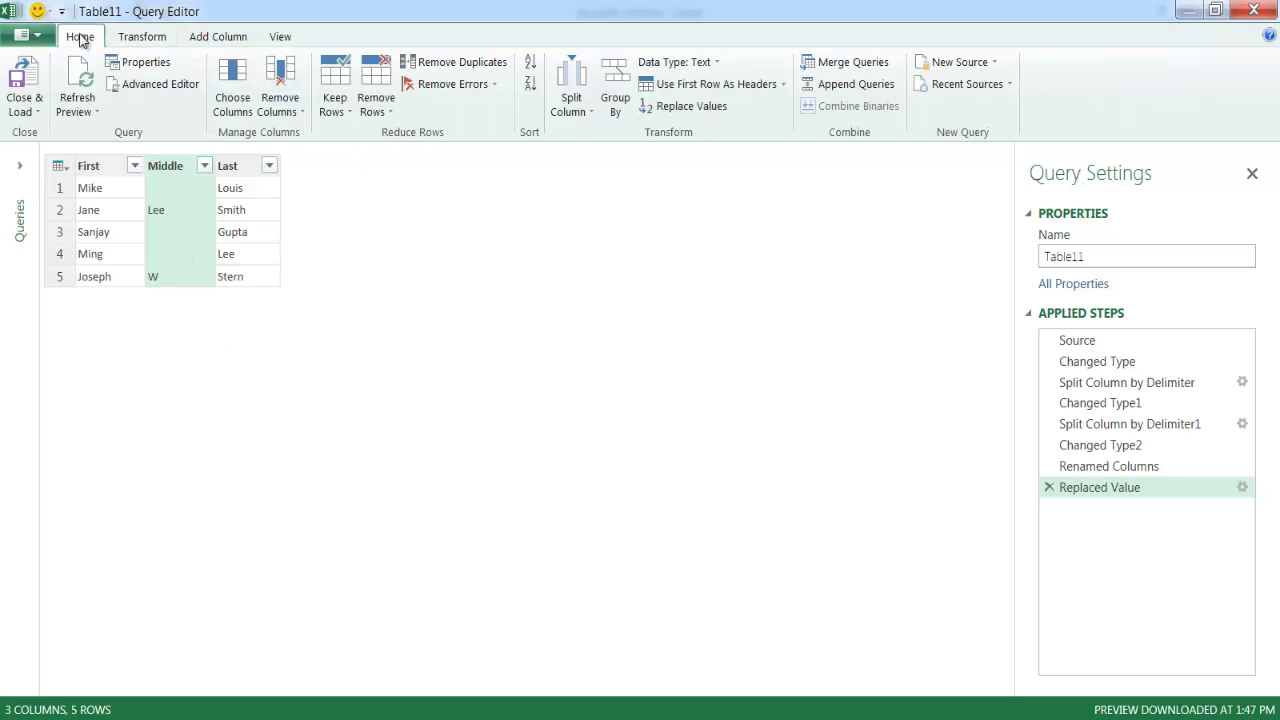
{"action": "left_click", "coordinate": [22, 80]}
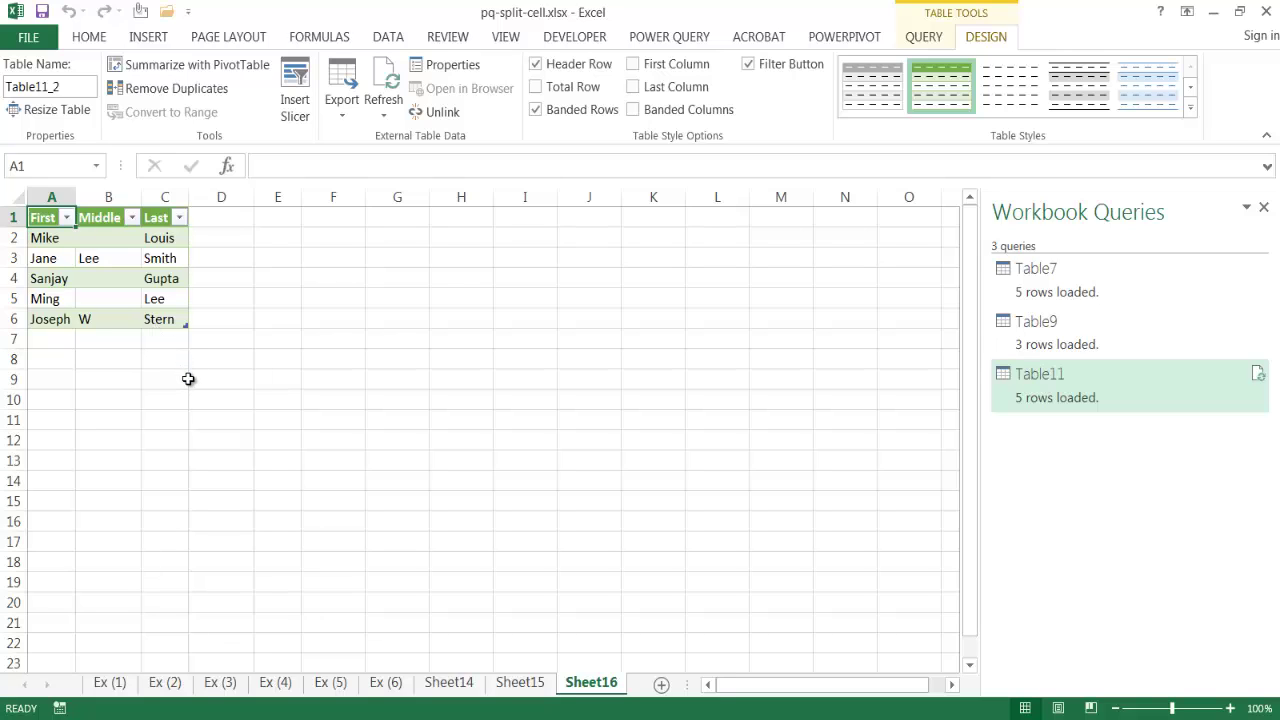
Create a Power Query from the range A1:A6 on the Ex (4) sheet, treating the first row as headers
{"action": "left_click", "coordinate": [276, 682]}
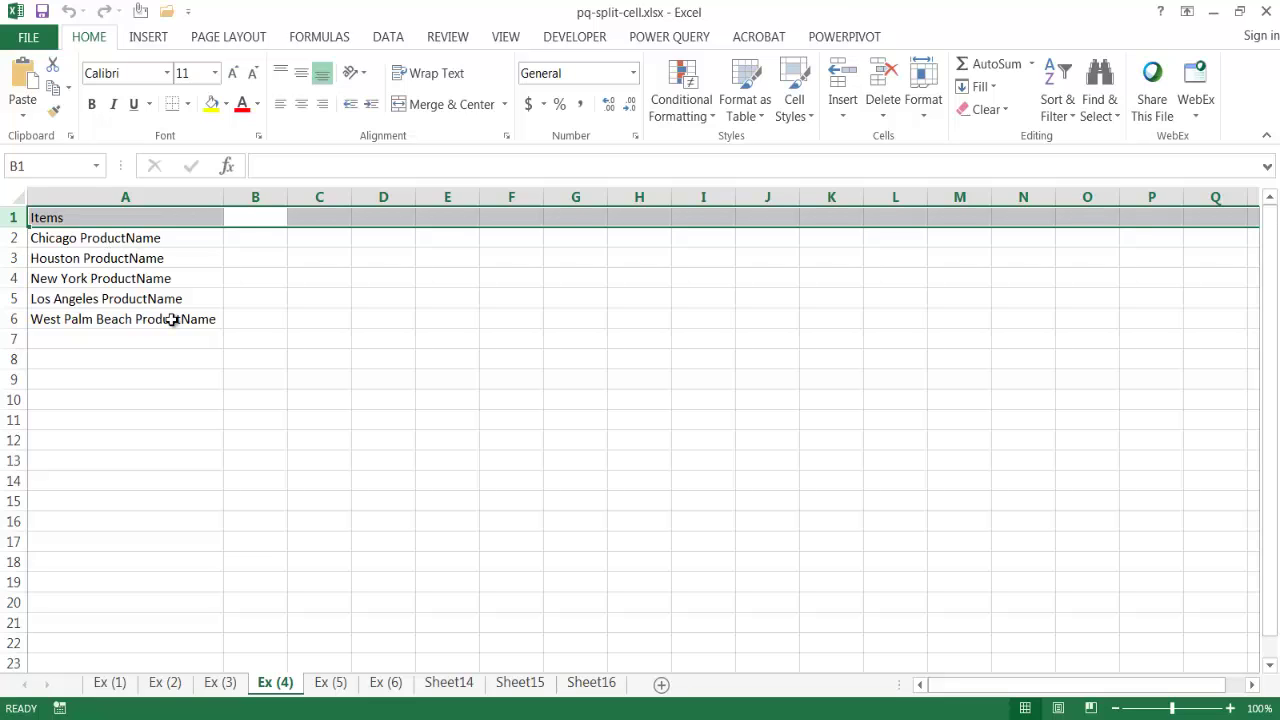
{"action": "left_click", "coordinate": [143, 278]}
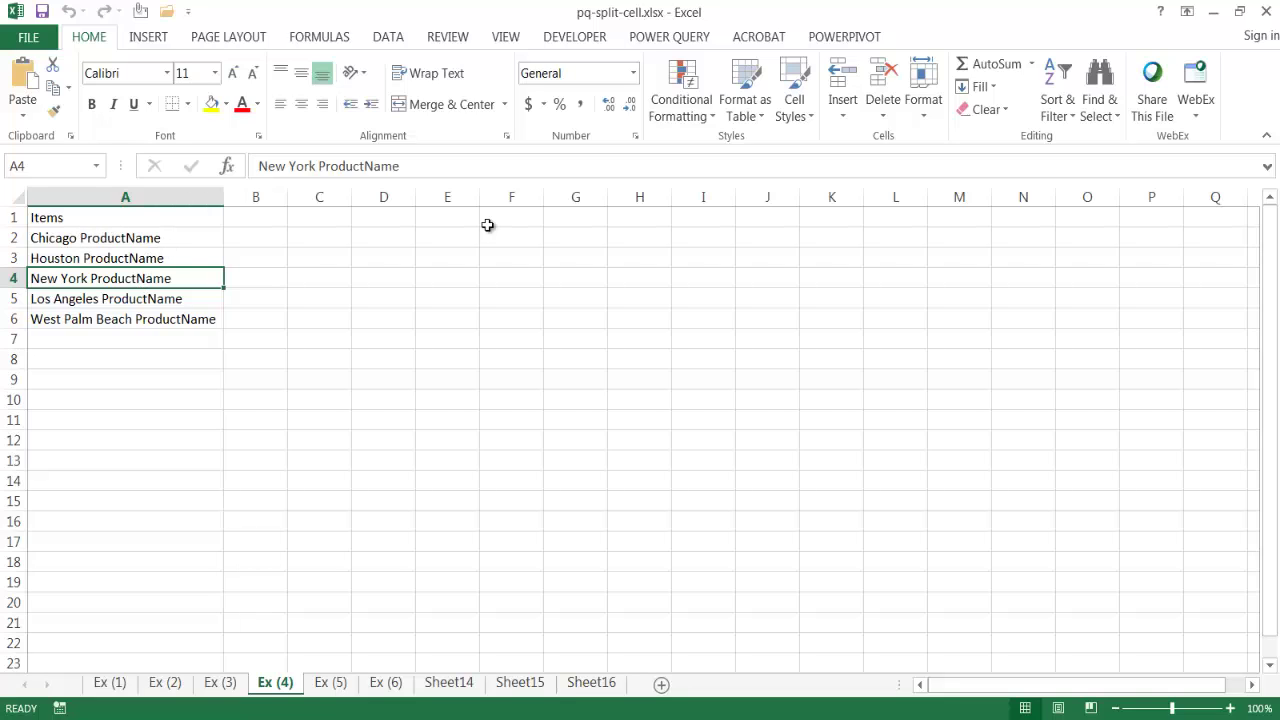
{"action": "left_click", "coordinate": [670, 40]}
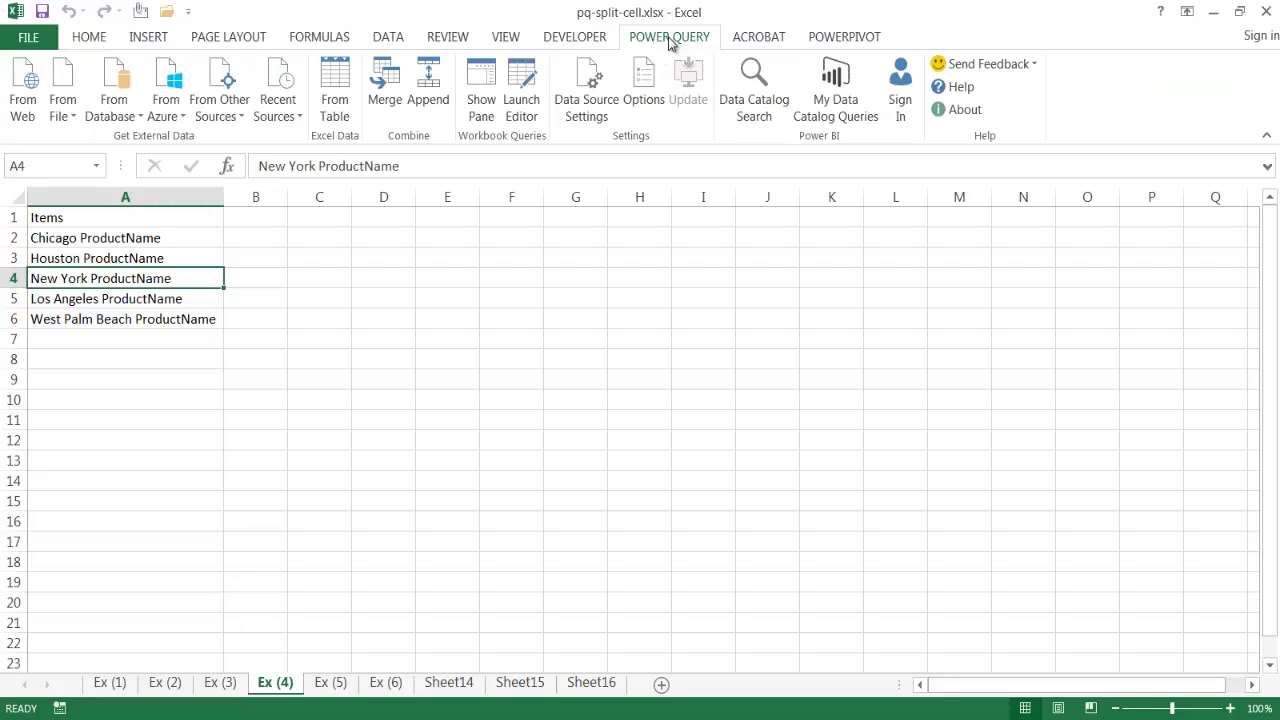
{"action": "left_click", "coordinate": [338, 82]}
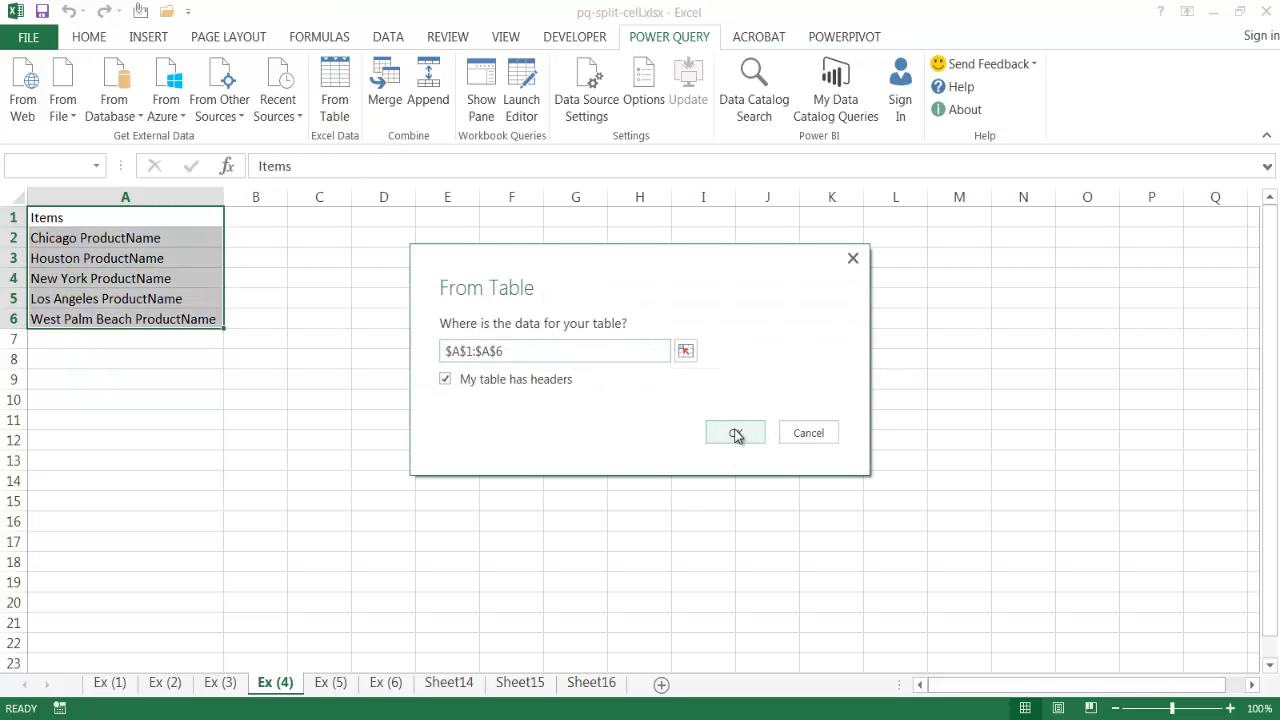
{"action": "left_click", "coordinate": [735, 433]}
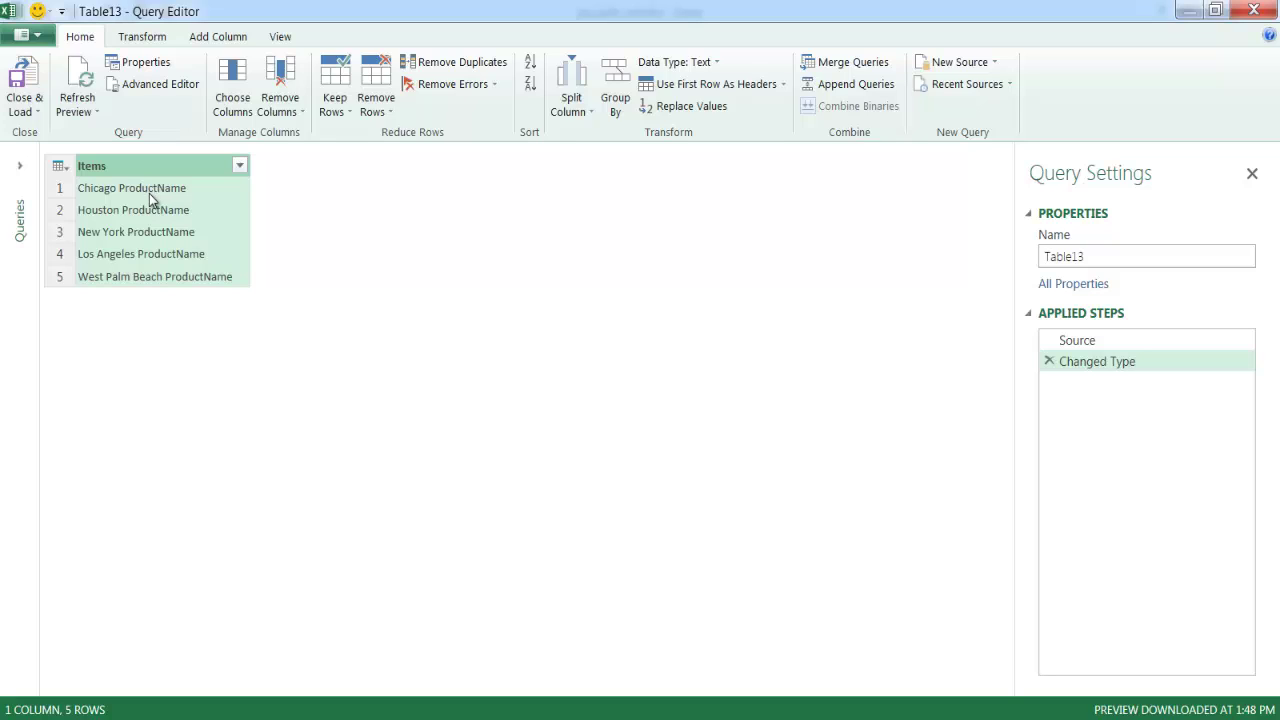
Try splitting the Items column at the right-most comma, and remove that split and its type change from the applied steps
{"action": "left_click", "coordinate": [571, 95]}
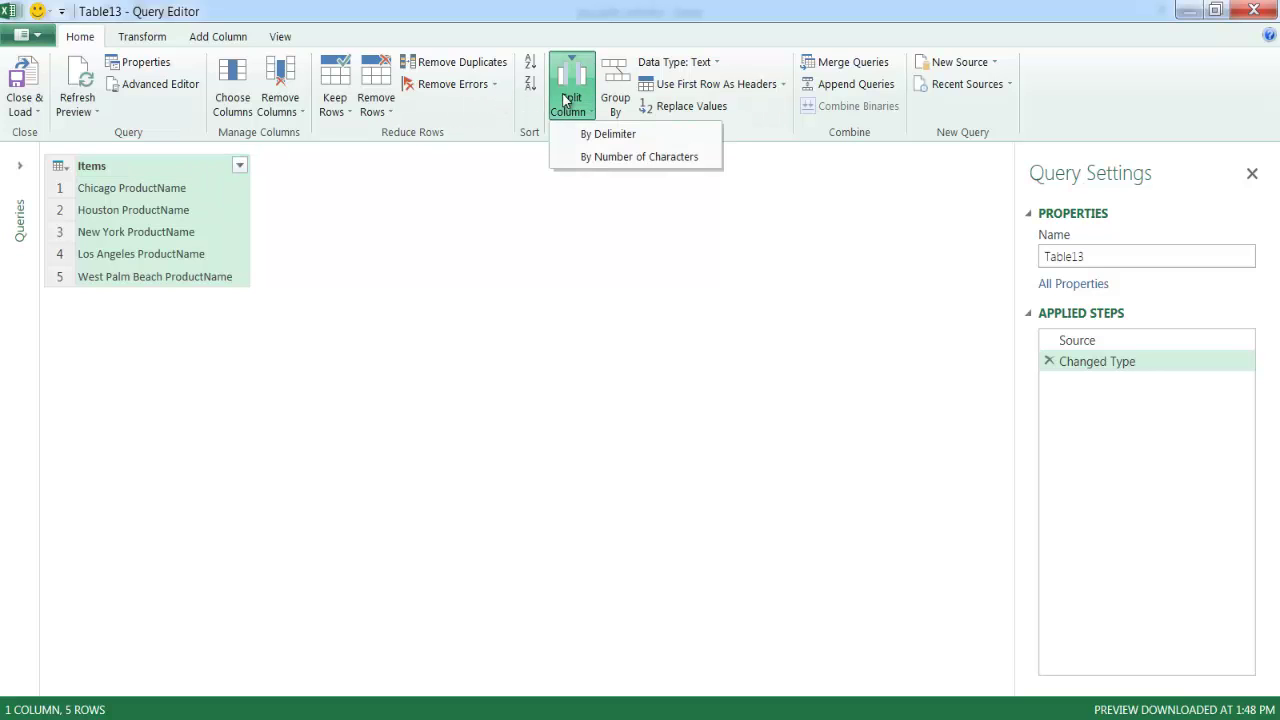
{"action": "left_click", "coordinate": [605, 134]}
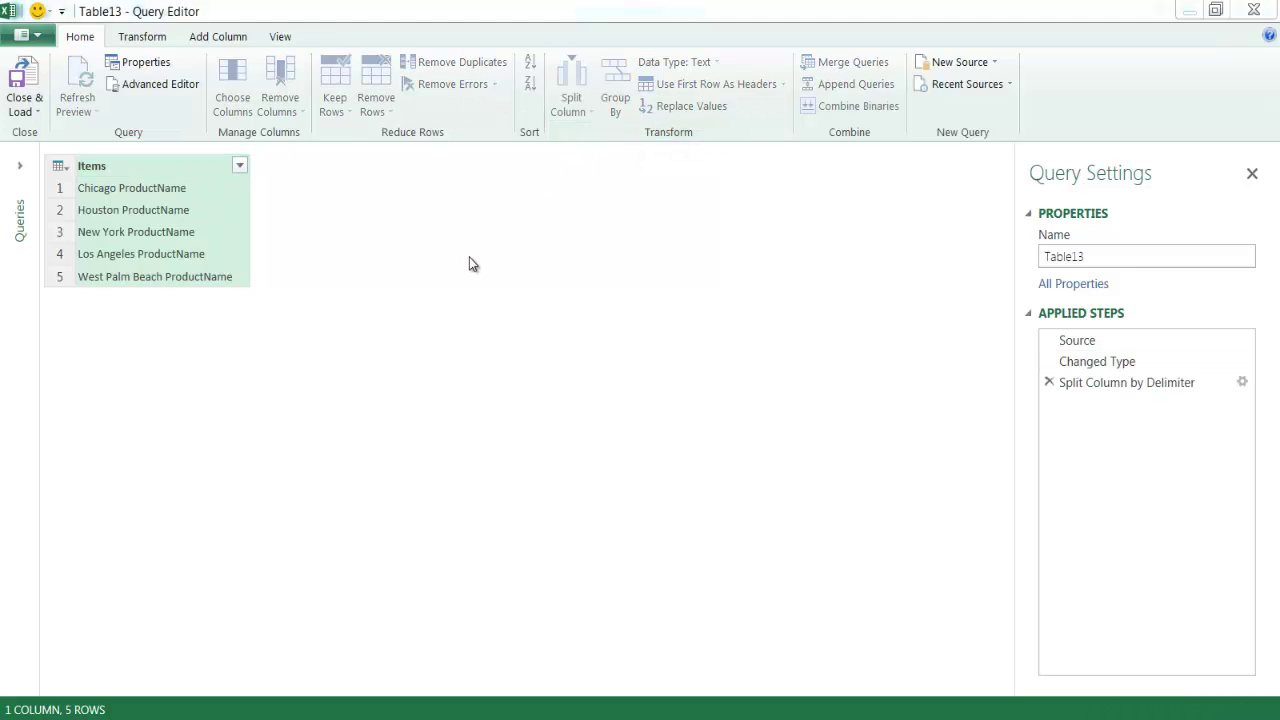
{"action": "left_click", "coordinate": [336, 385]}
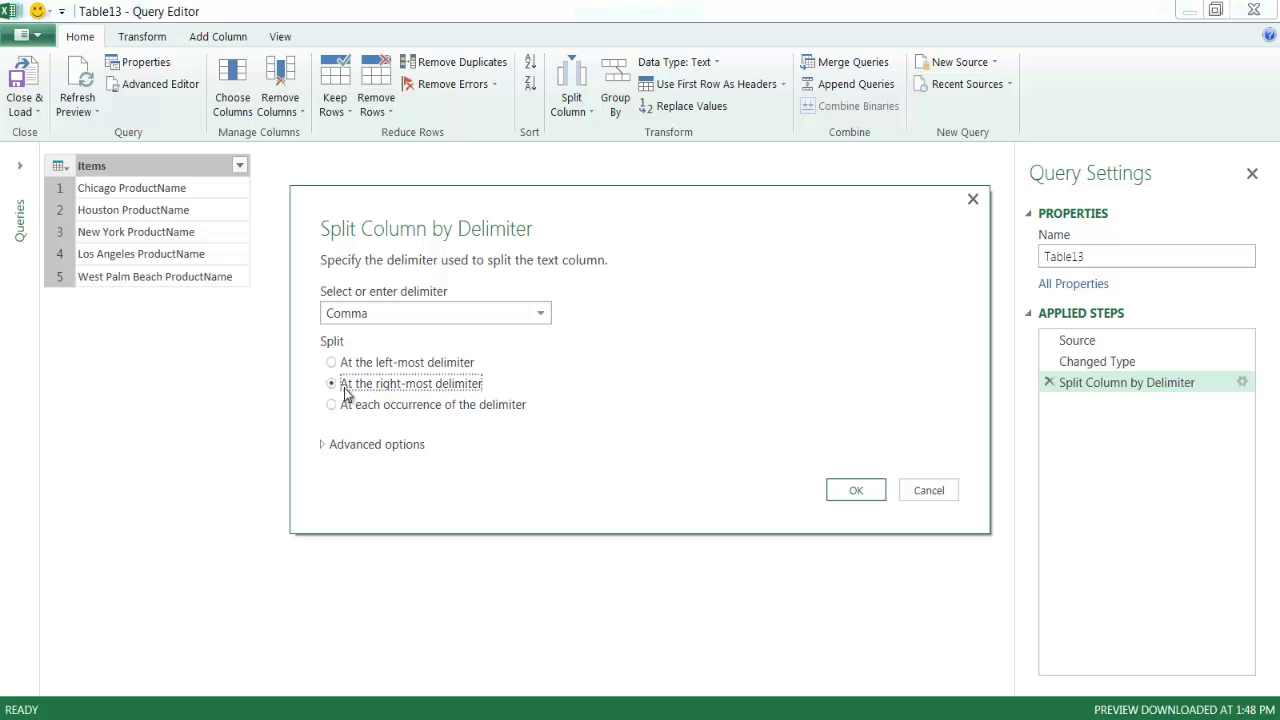
{"action": "left_click", "coordinate": [838, 488]}
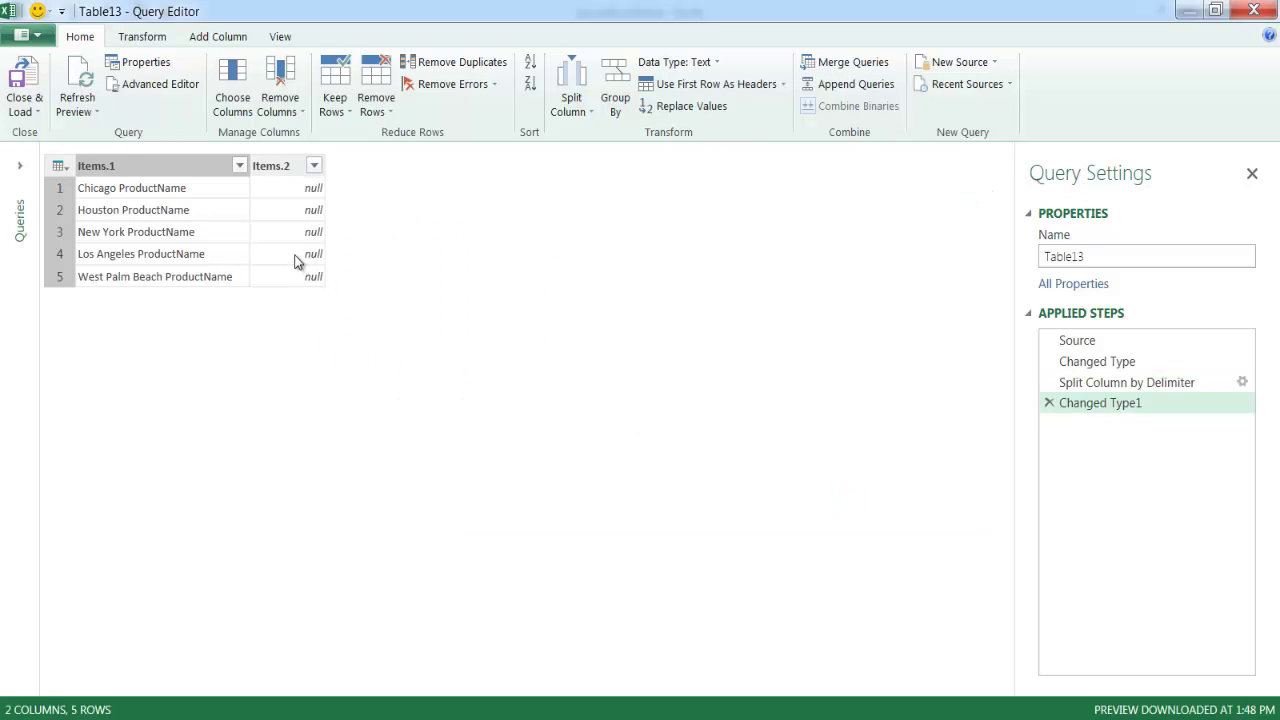
{"action": "left_click", "coordinate": [1049, 401]}
{"action": "left_click", "coordinate": [1048, 383]}
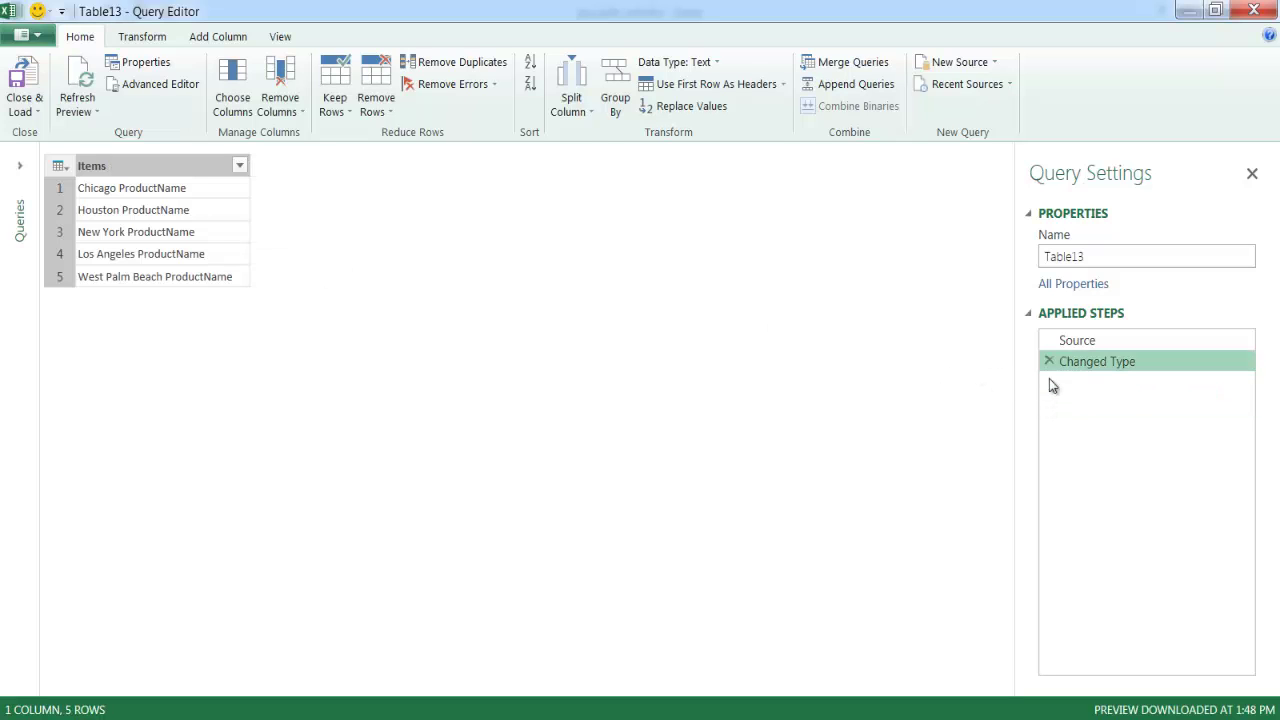
Split the Items column at the right-most space to separate city from product name, and load the query into the workbook
{"action": "left_click", "coordinate": [165, 170]}
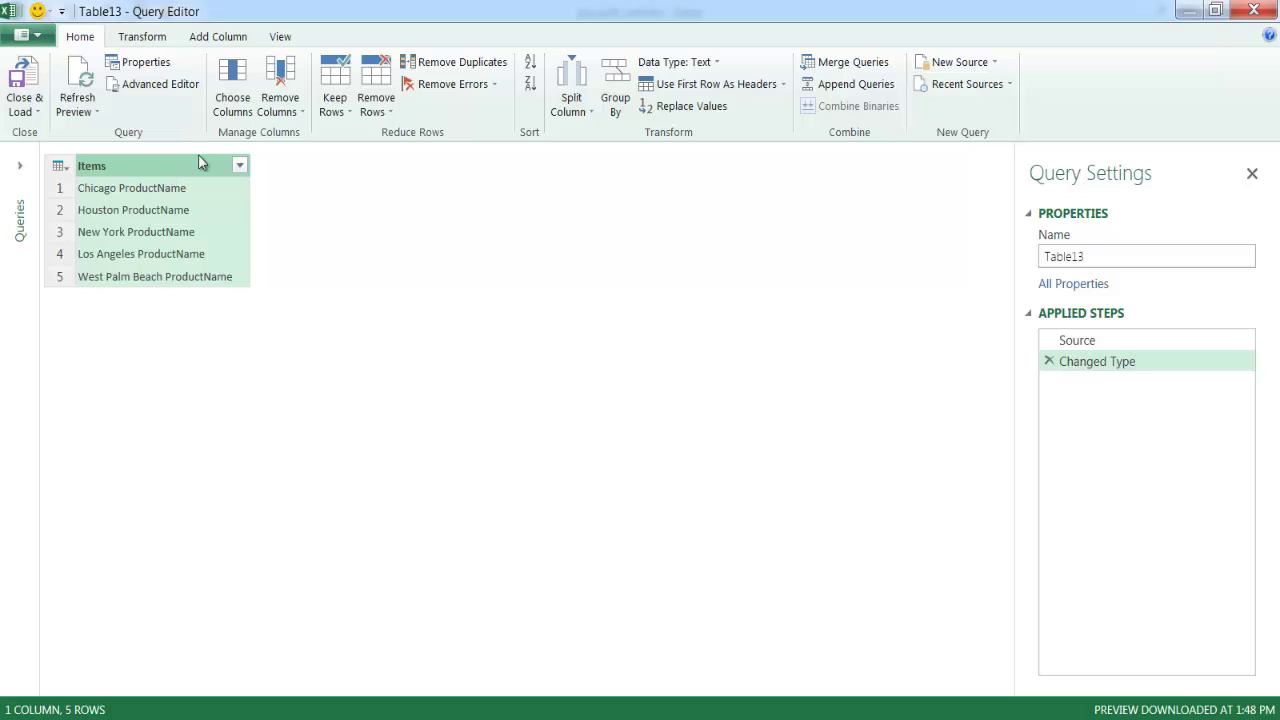
{"action": "left_click", "coordinate": [560, 102]}
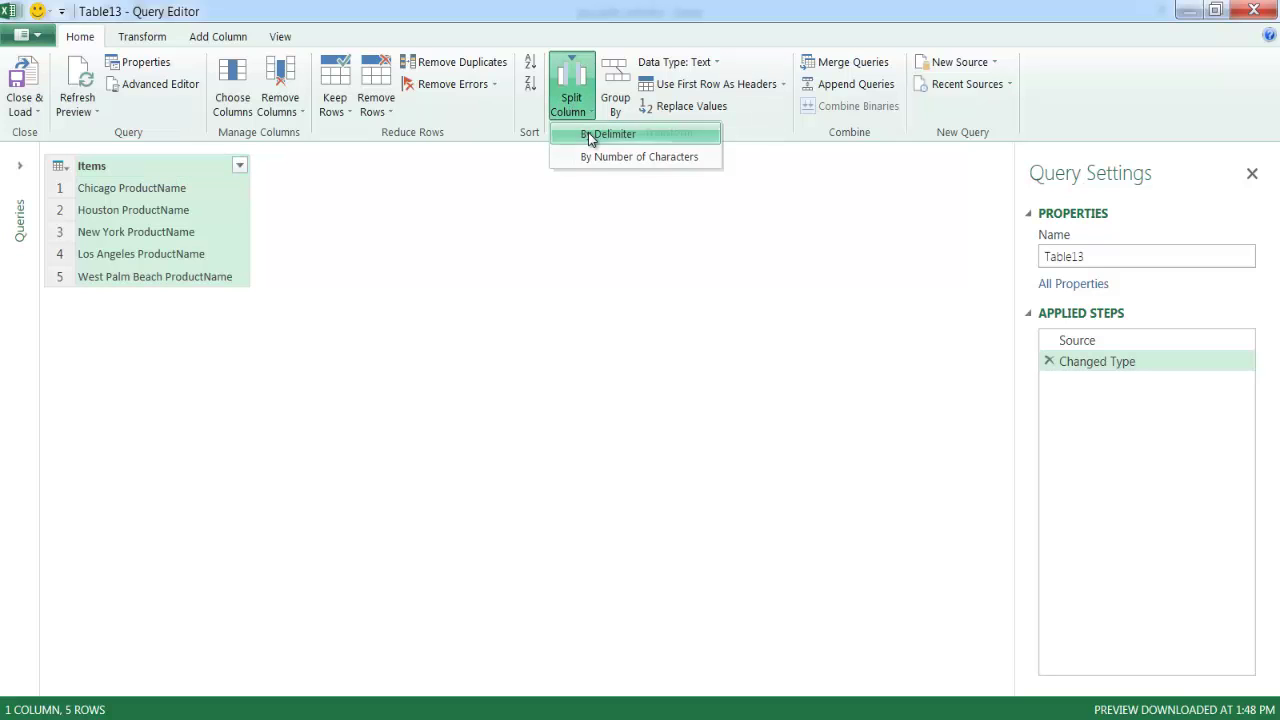
{"action": "left_click", "coordinate": [588, 132]}
{"action": "left_click", "coordinate": [362, 314]}
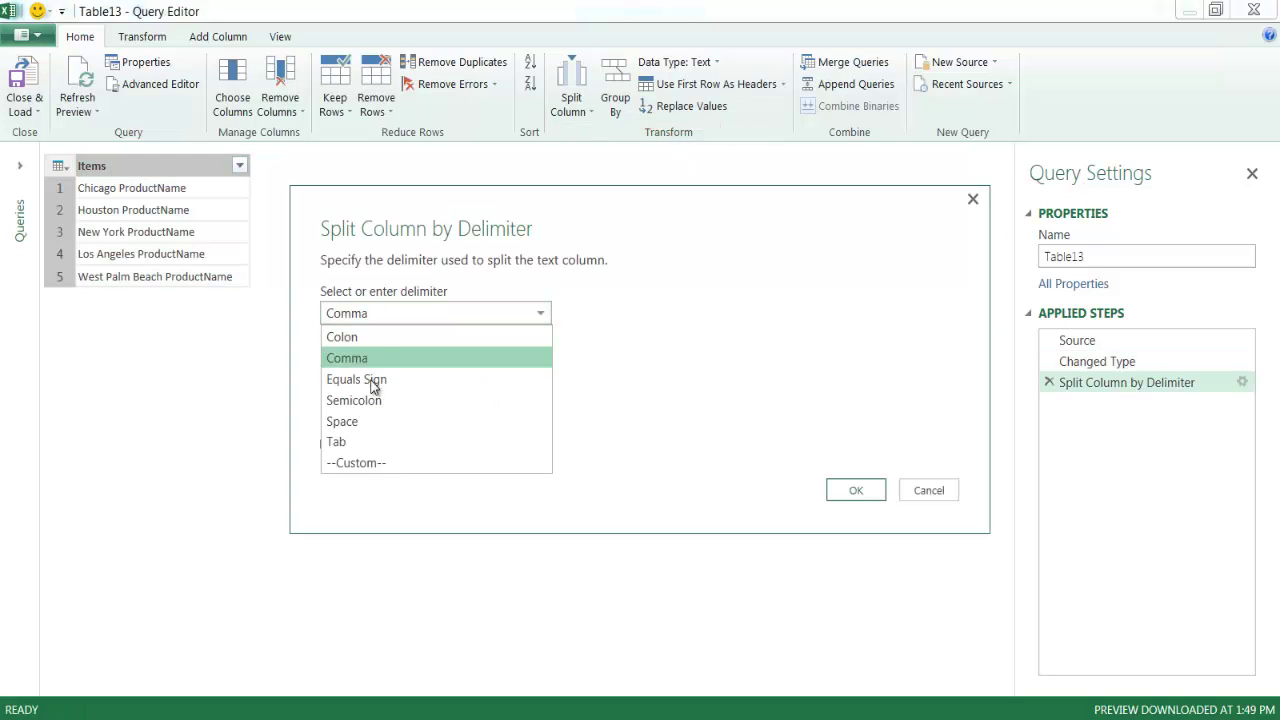
{"action": "left_click", "coordinate": [368, 421]}
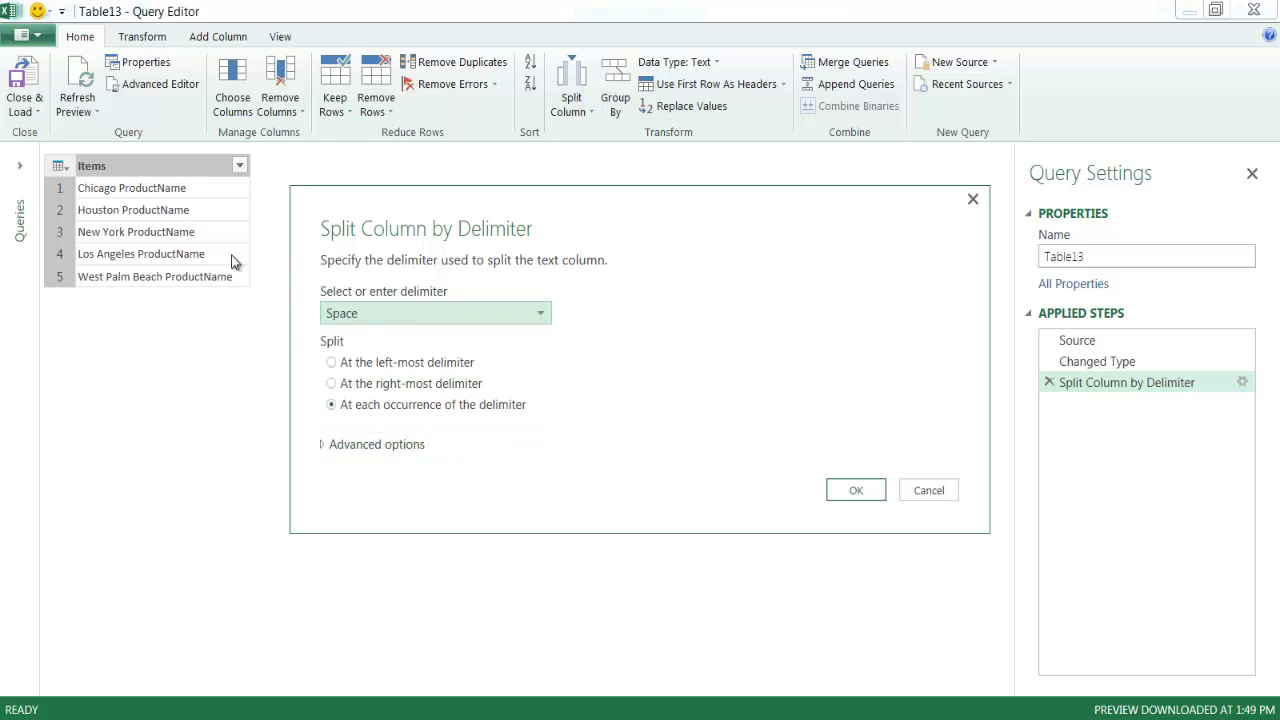
{"action": "left_click", "coordinate": [336, 386]}
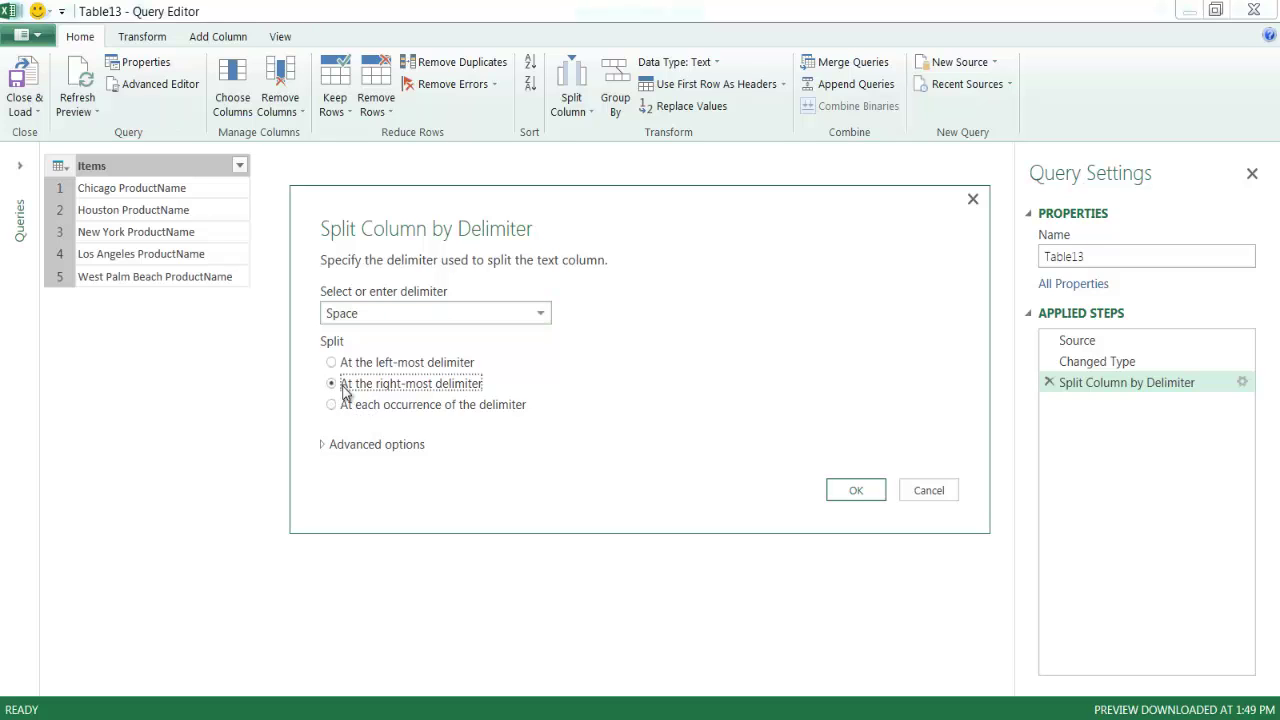
{"action": "left_click", "coordinate": [856, 492]}
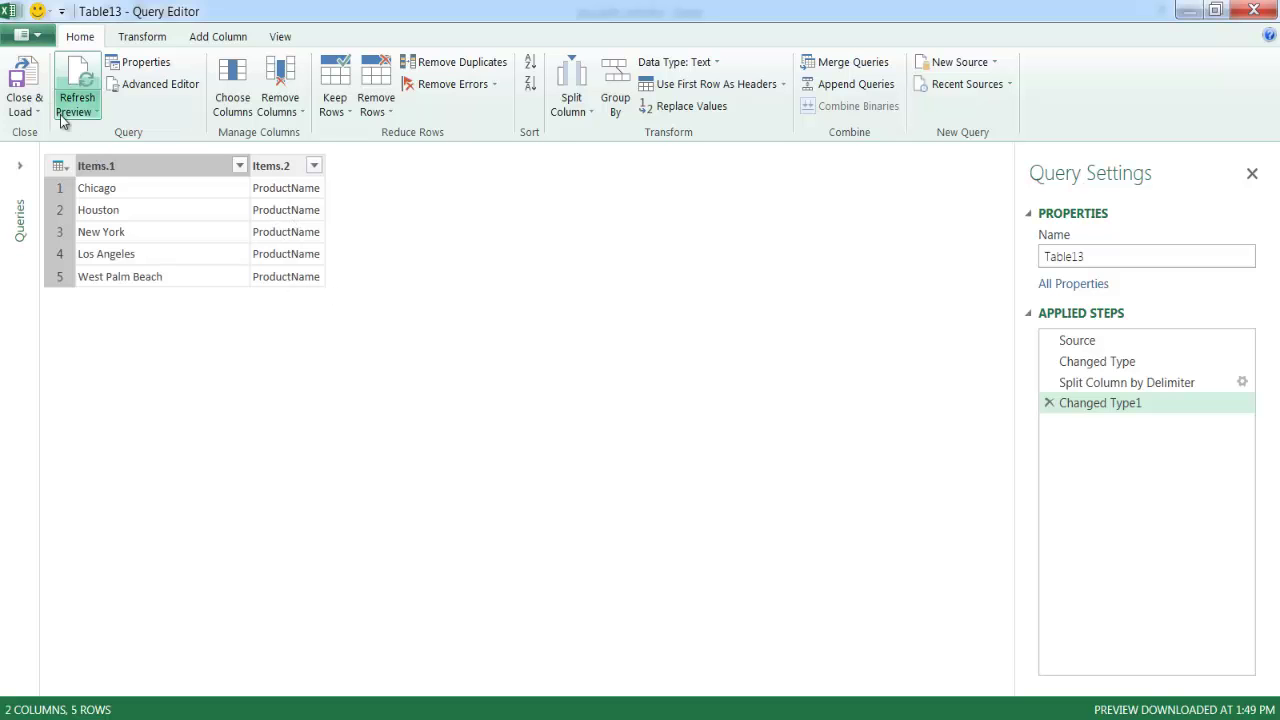
{"action": "left_click", "coordinate": [25, 85]}
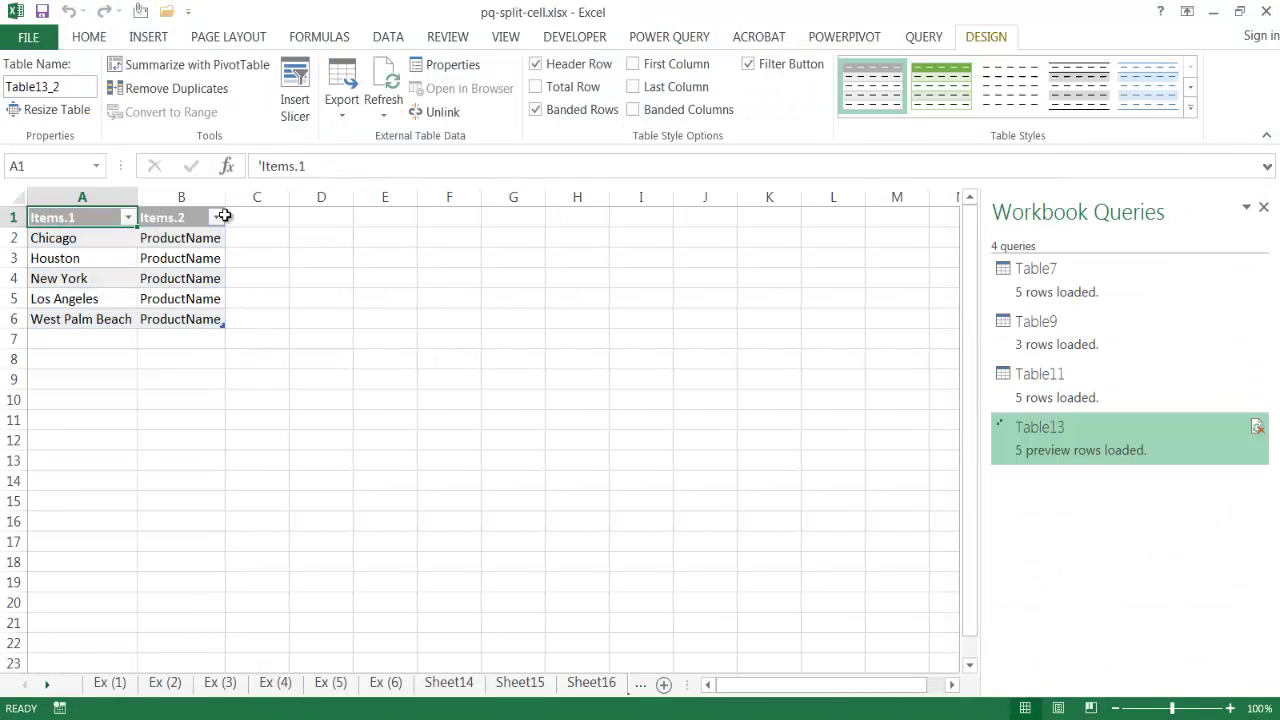
{"action": "left_click", "coordinate": [95, 217]}
{"action": "left_click", "coordinate": [175, 218]}
{"action": "left_click", "coordinate": [112, 210]}
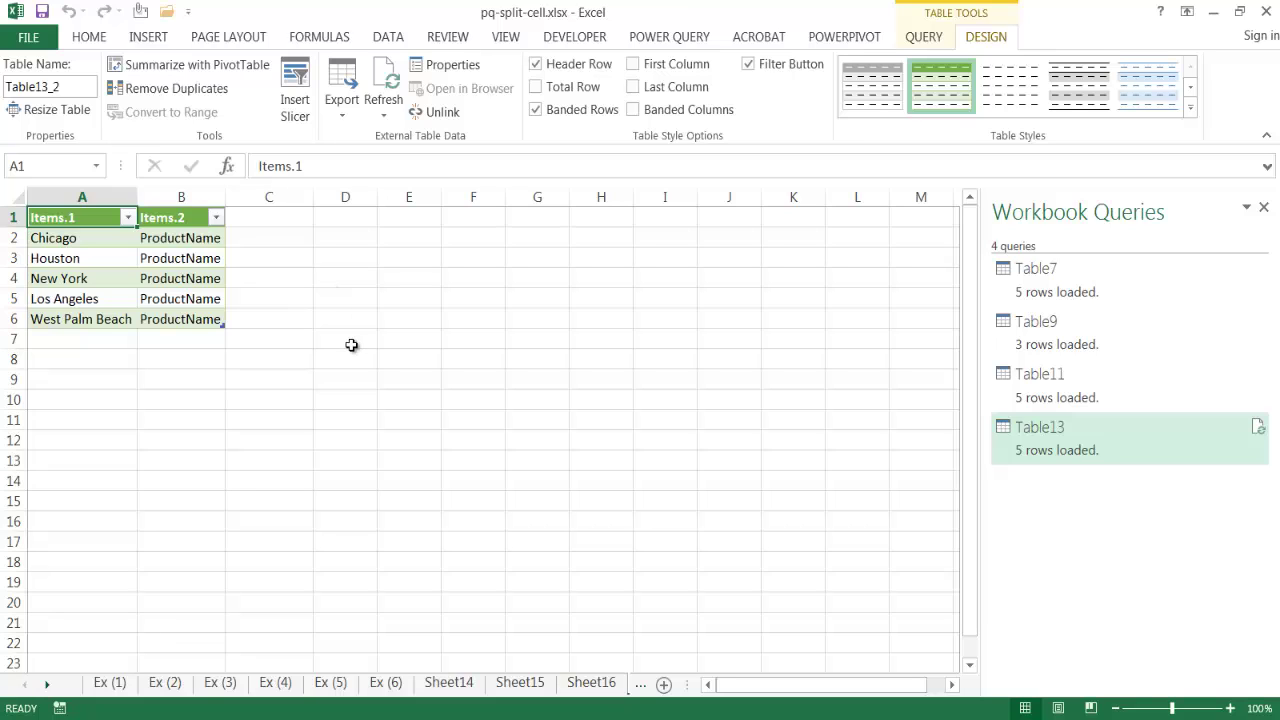
Create a Power Query from the list of web addresses on the Ex (5) sheet, treating the first row as headers
{"action": "left_click", "coordinate": [321, 683]}
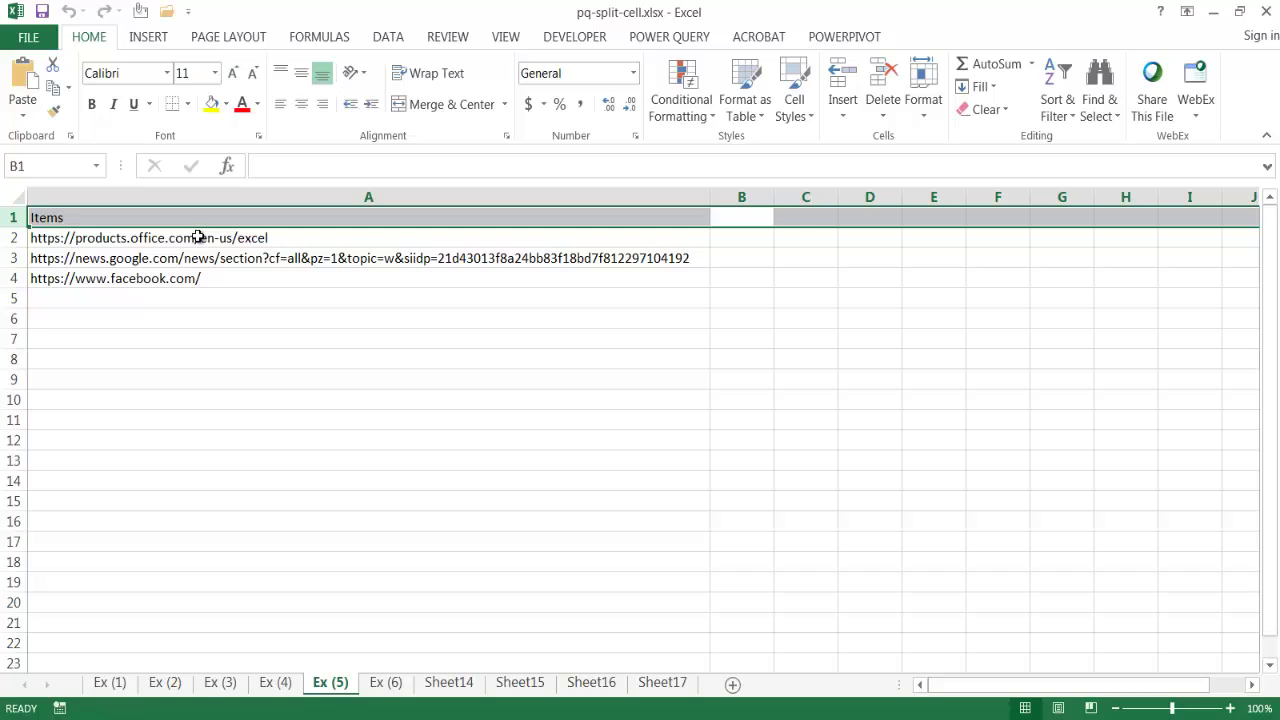
{"action": "left_click", "coordinate": [141, 258]}
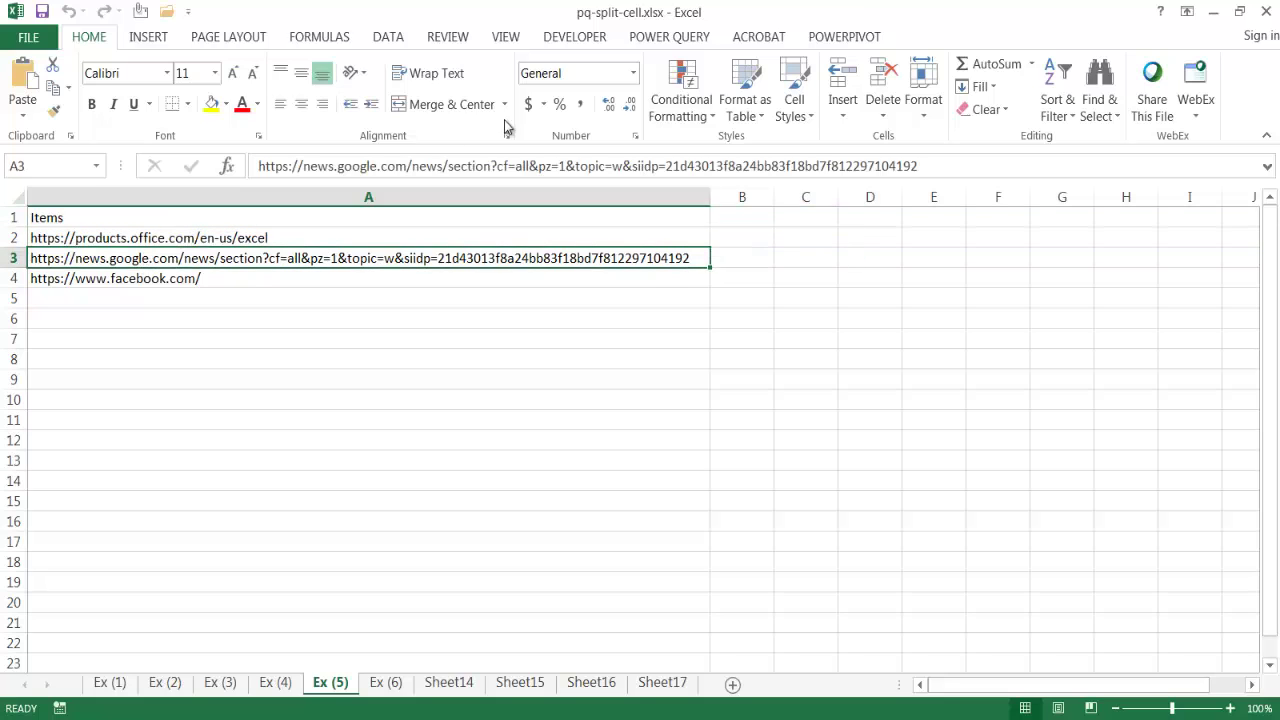
{"action": "left_click", "coordinate": [669, 37]}
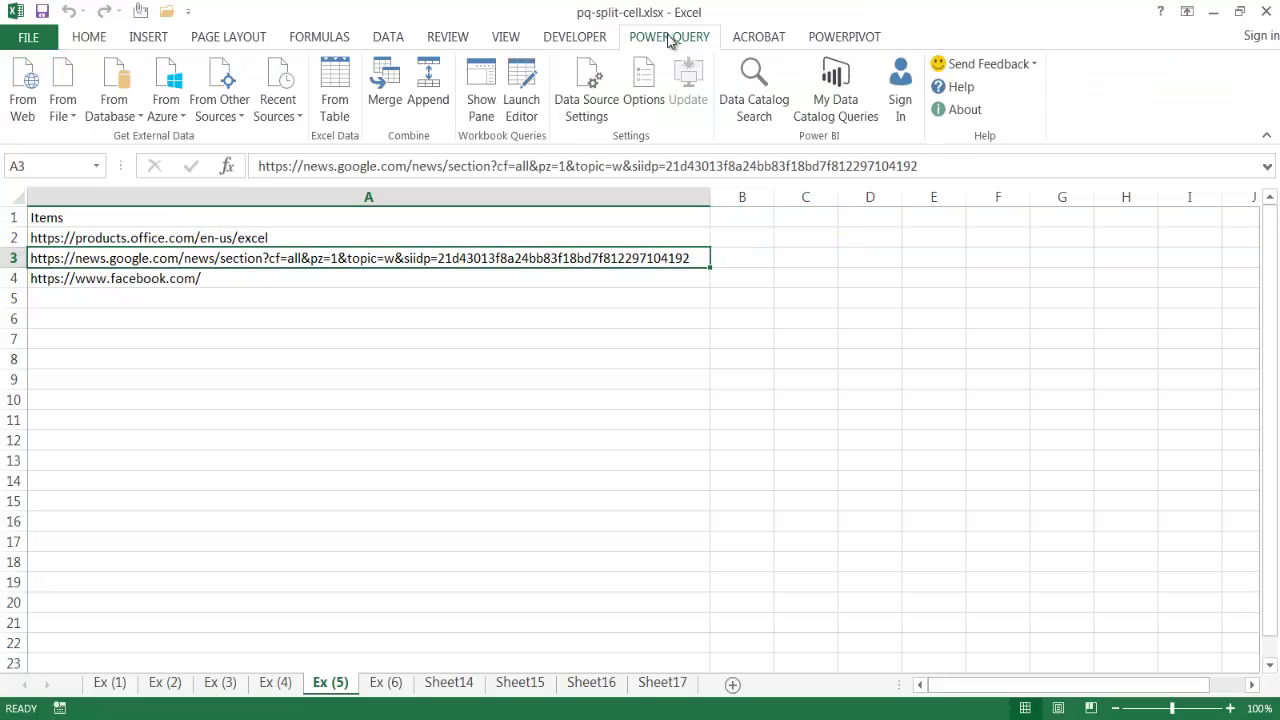
{"action": "left_click", "coordinate": [337, 92]}
{"action": "left_click", "coordinate": [750, 437]}
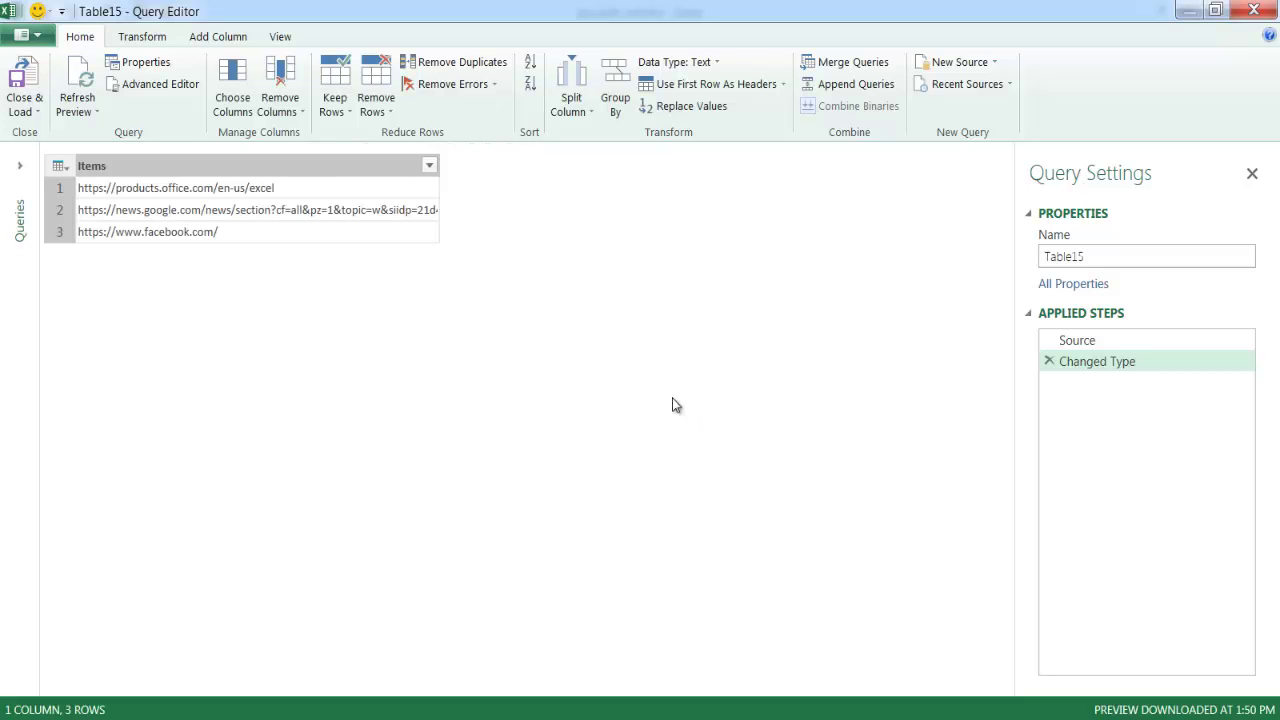
Split the Items column at each occurrence of the custom delimiter "/" into 3 columns
{"action": "left_click", "coordinate": [323, 170]}
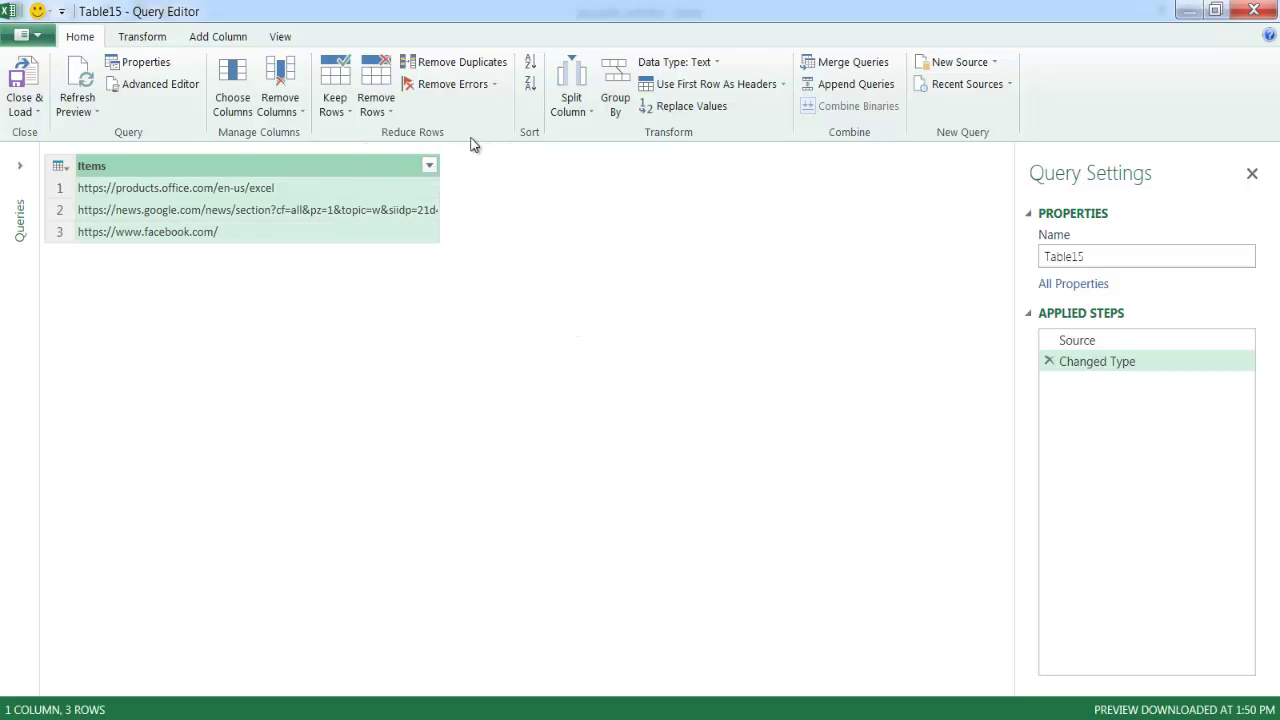
{"action": "left_click", "coordinate": [576, 112]}
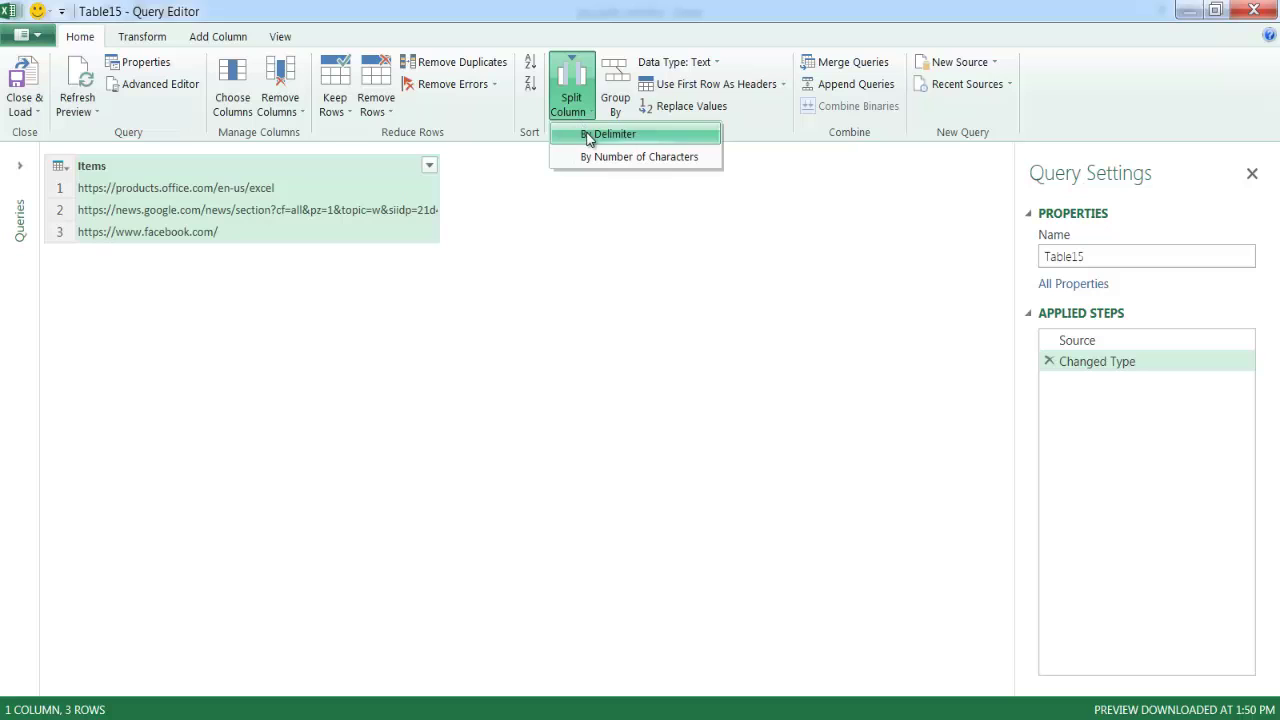
{"action": "left_click", "coordinate": [592, 134]}
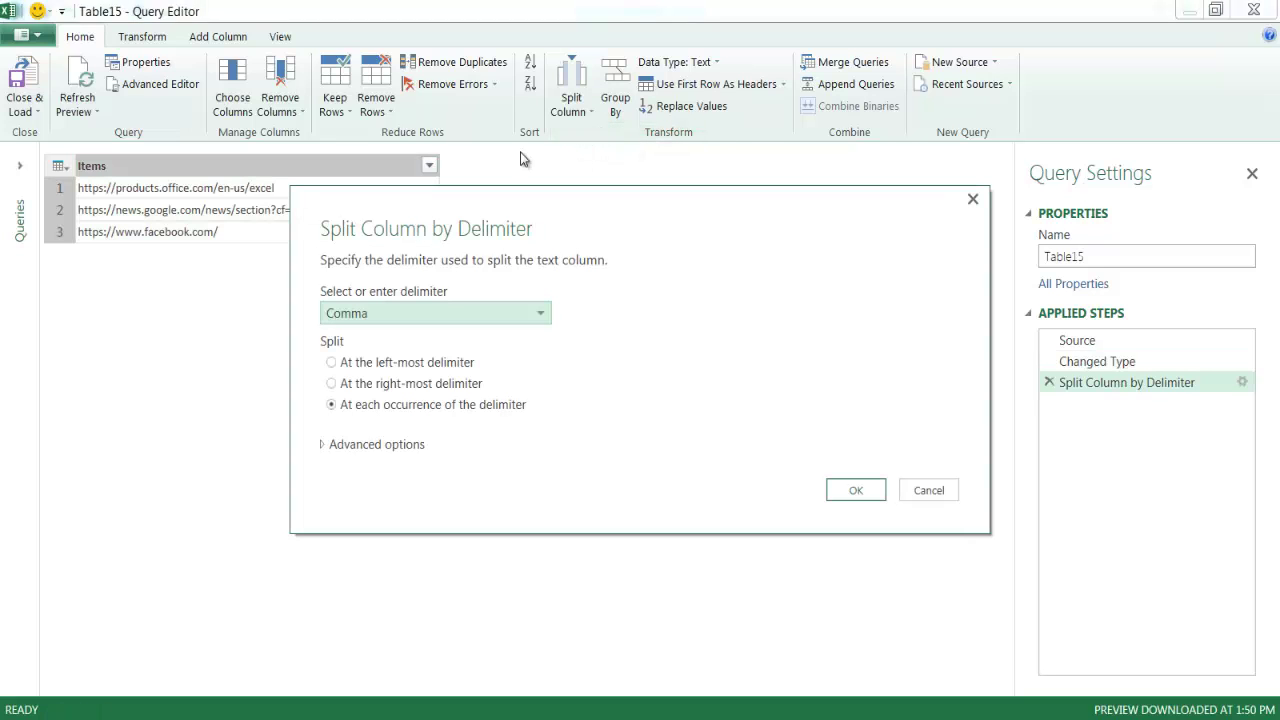
{"action": "left_click", "coordinate": [400, 315]}
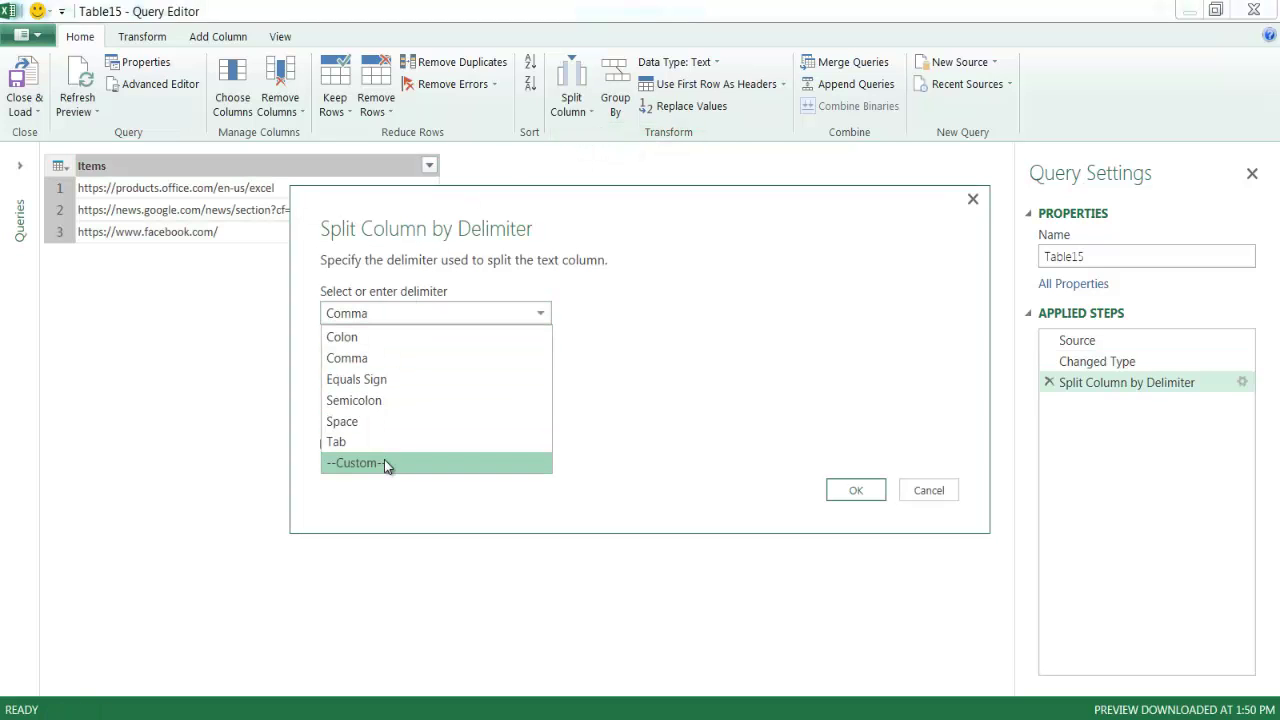
{"action": "left_click", "coordinate": [384, 461]}
{"action": "left_click", "coordinate": [378, 341]}
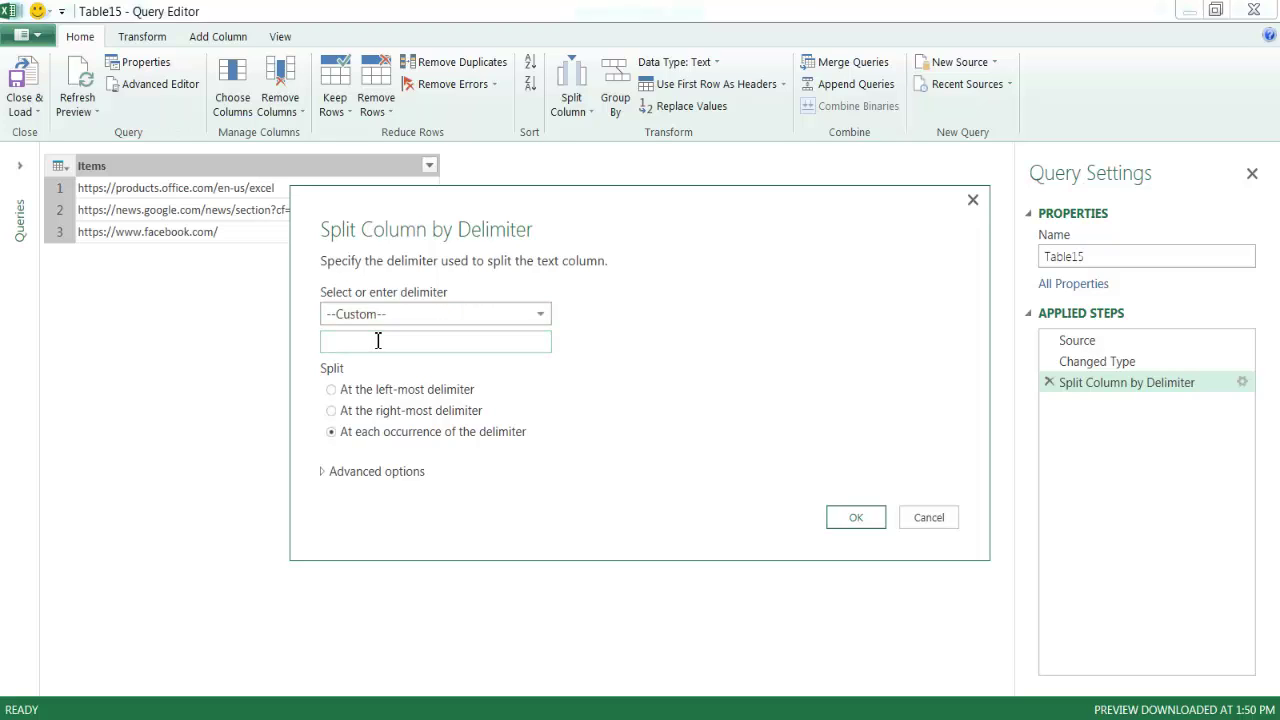
{"action": "left_click", "coordinate": [326, 474]}
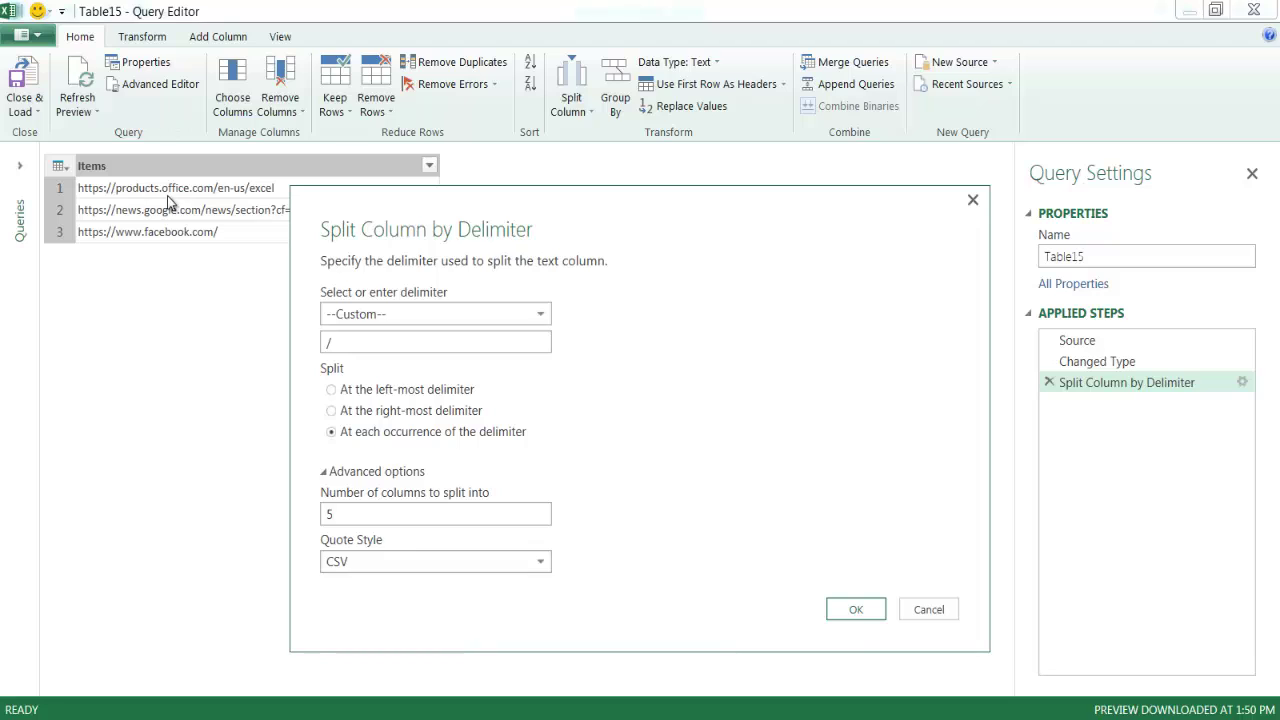
{"action": "double_click", "coordinate": [346, 515]}
{"action": "type", "text": "3"}
{"action": "left_click", "coordinate": [856, 612]}
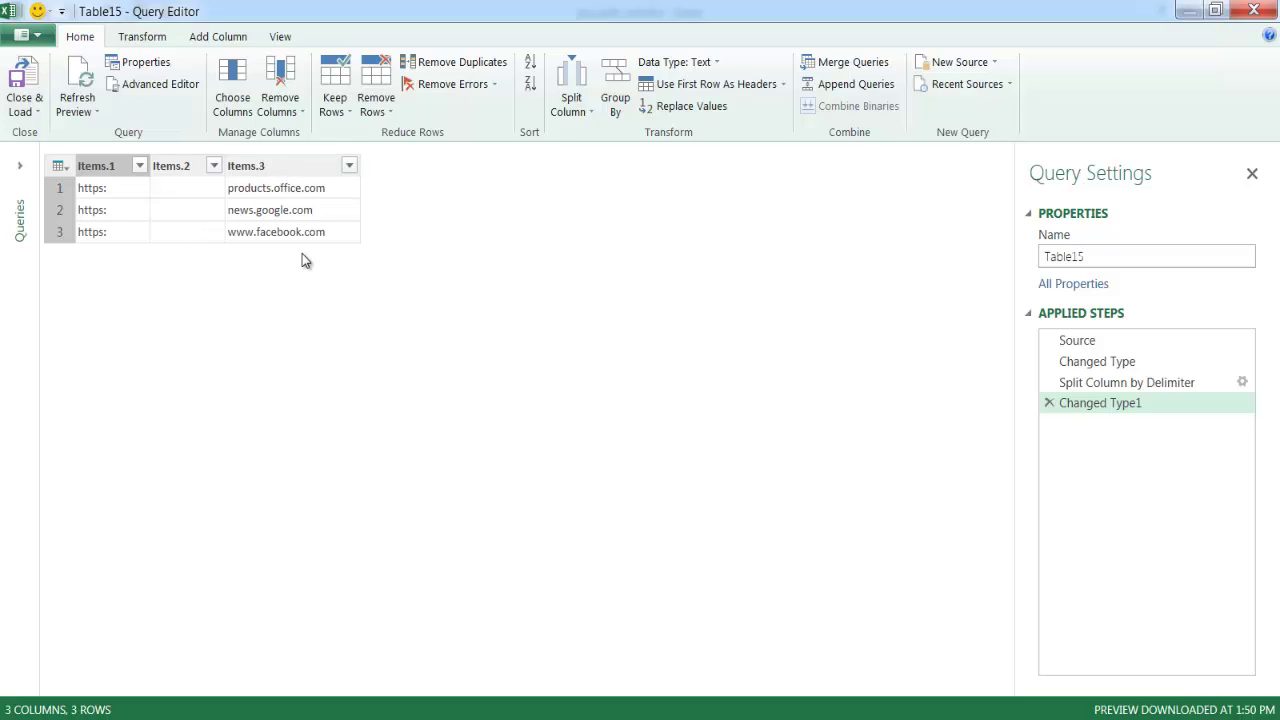
{"action": "left_click", "coordinate": [168, 168]}
{"action": "right_click", "coordinate": [166, 170]}
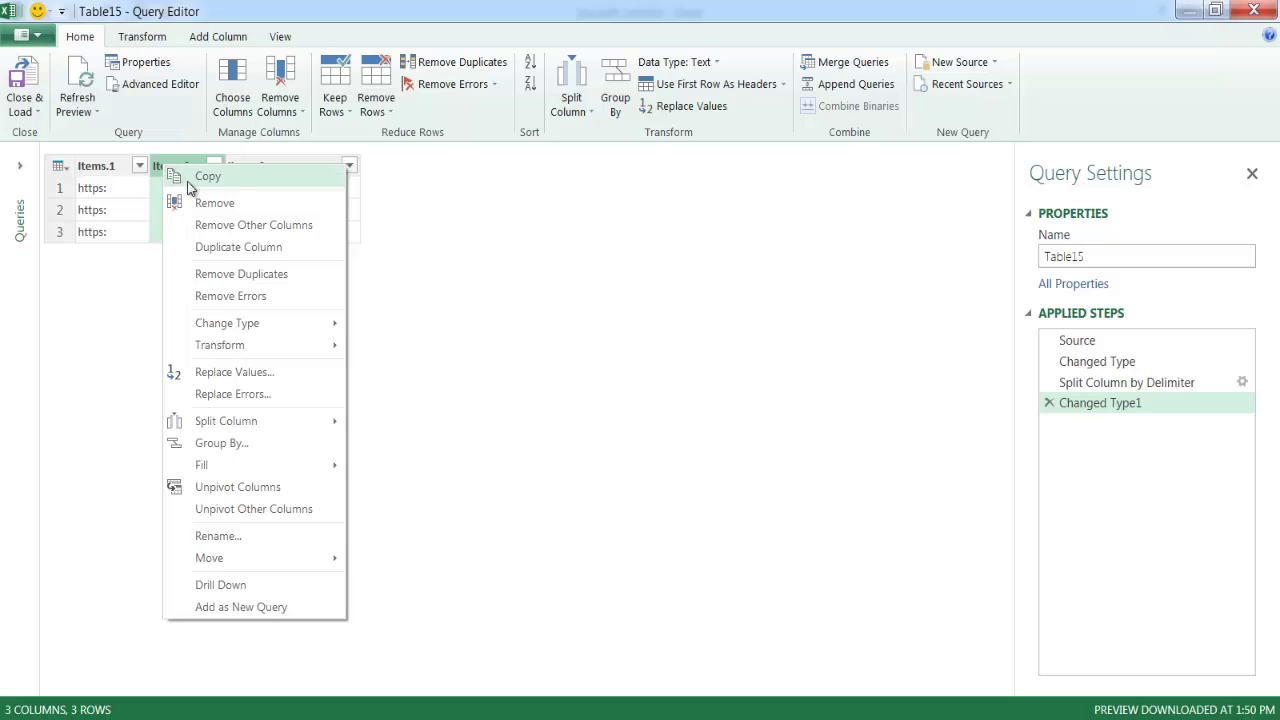
{"action": "left_click", "coordinate": [460, 275]}
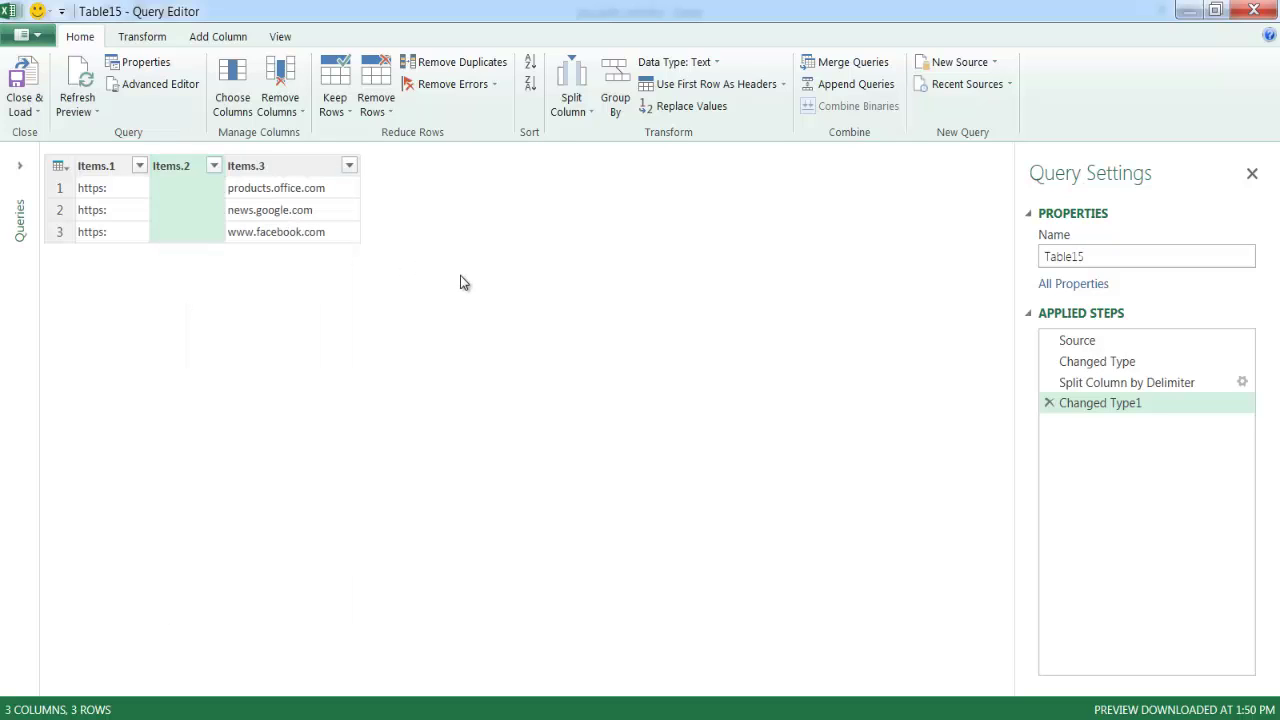
Remove all columns except Items.3, which holds the domain names, and load the query into the workbook
{"action": "left_click", "coordinate": [291, 172]}
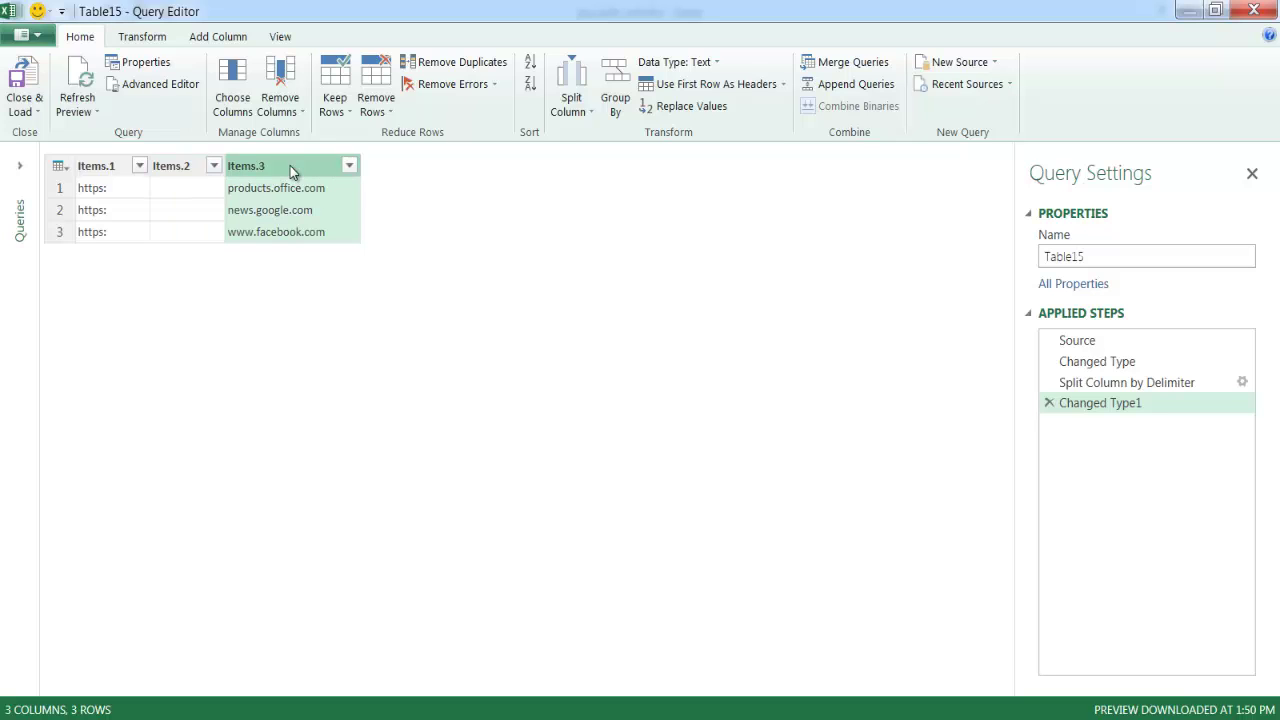
{"action": "right_click", "coordinate": [292, 172]}
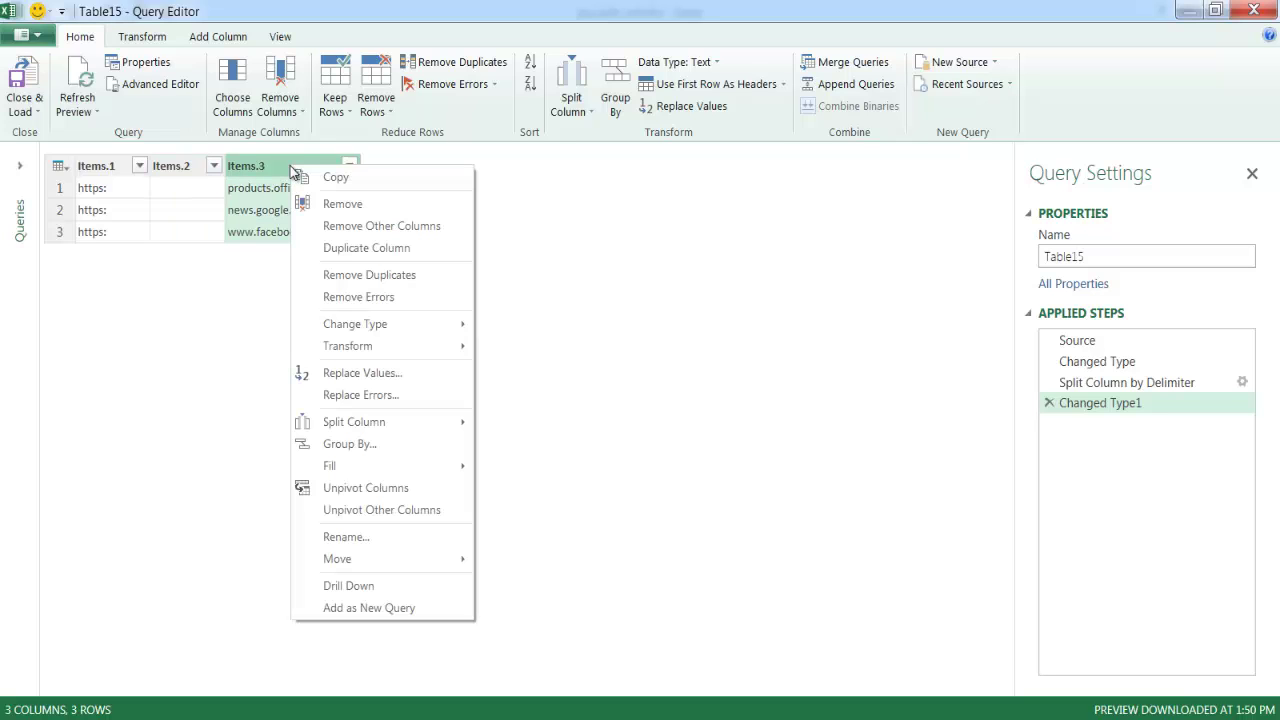
{"action": "left_click", "coordinate": [371, 225]}
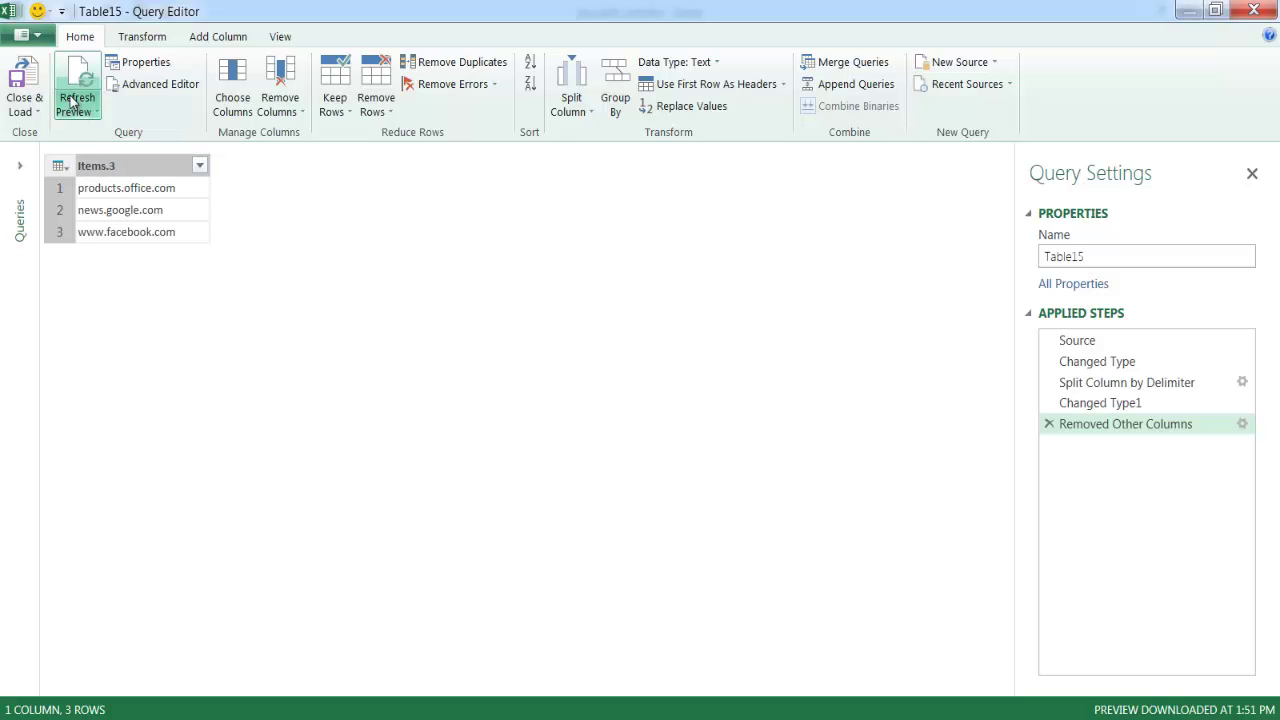
{"action": "left_click", "coordinate": [24, 82]}
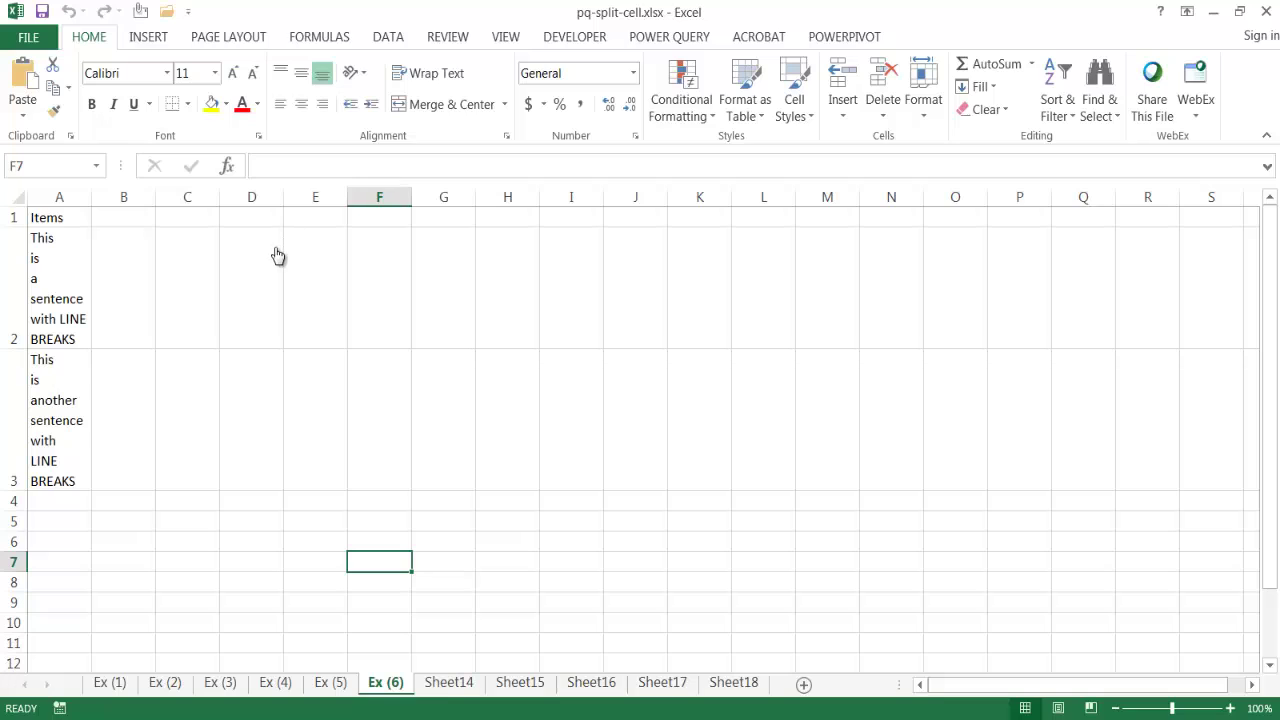
Insert a line break between "with" and "LINE BREAKS" in cell A2 of the Ex (6) sheet
{"action": "key", "text": "ctrl+Home"}
{"action": "key", "text": "Down"}
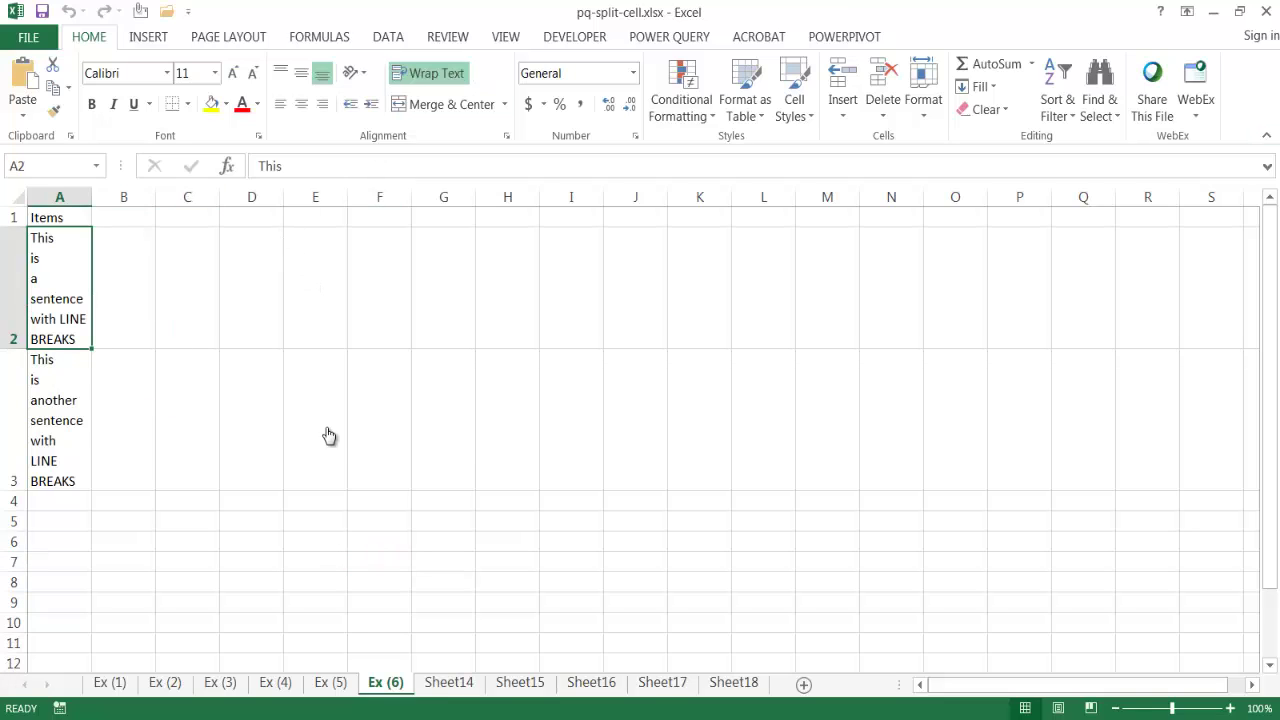
{"action": "key", "text": "ctrl+shift+u"}
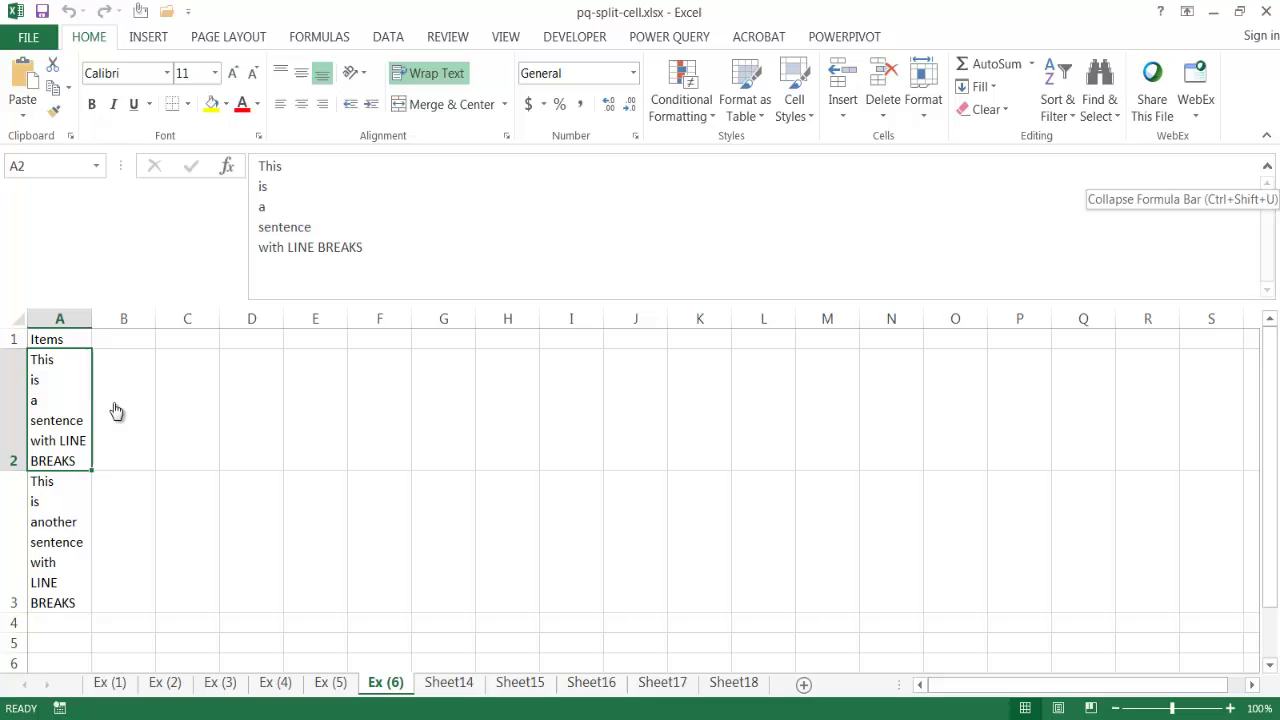
{"action": "double_click", "coordinate": [51, 396]}
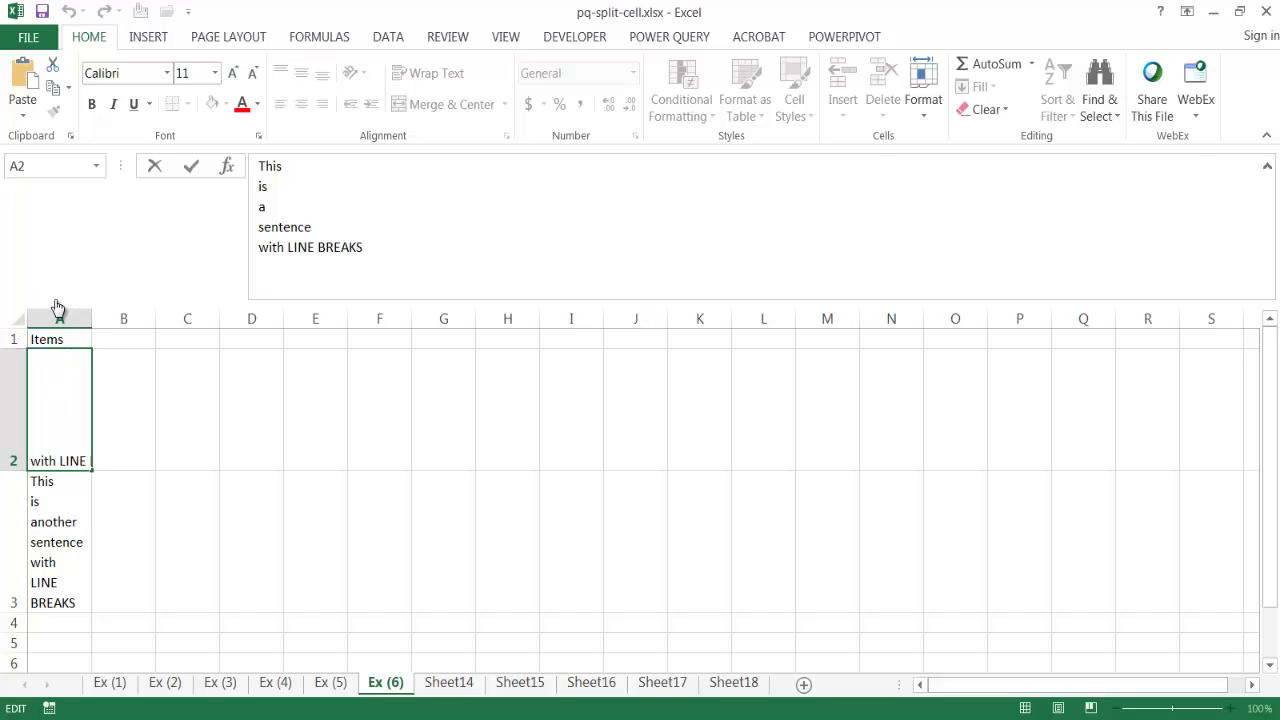
{"action": "key", "text": "alt+Return"}
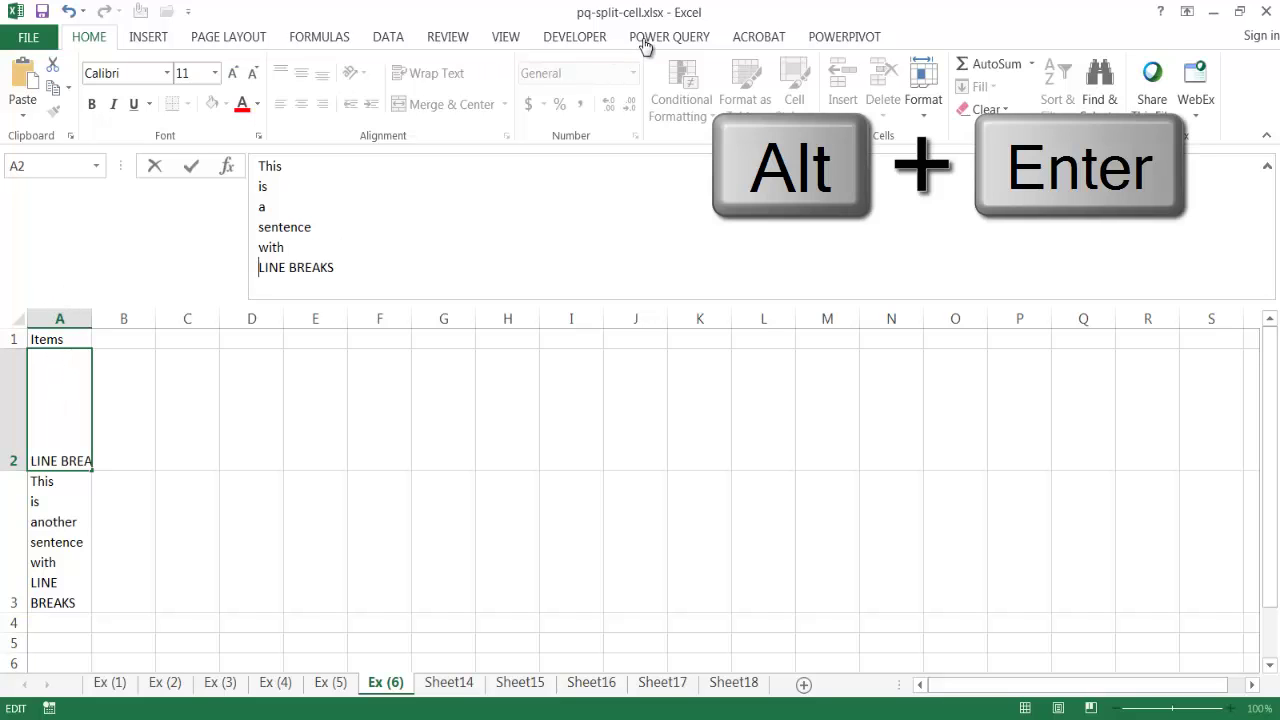
{"action": "left_click", "coordinate": [315, 418]}
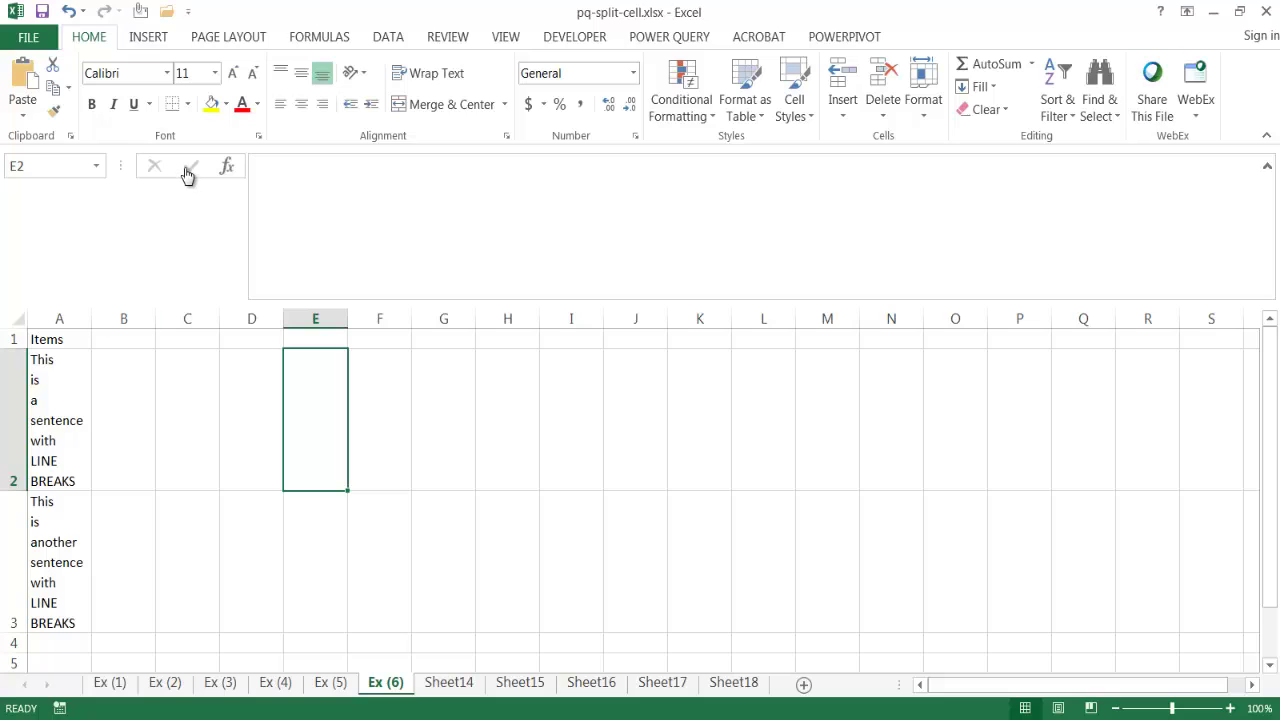
{"action": "key", "text": "ctrl+shift+u"}
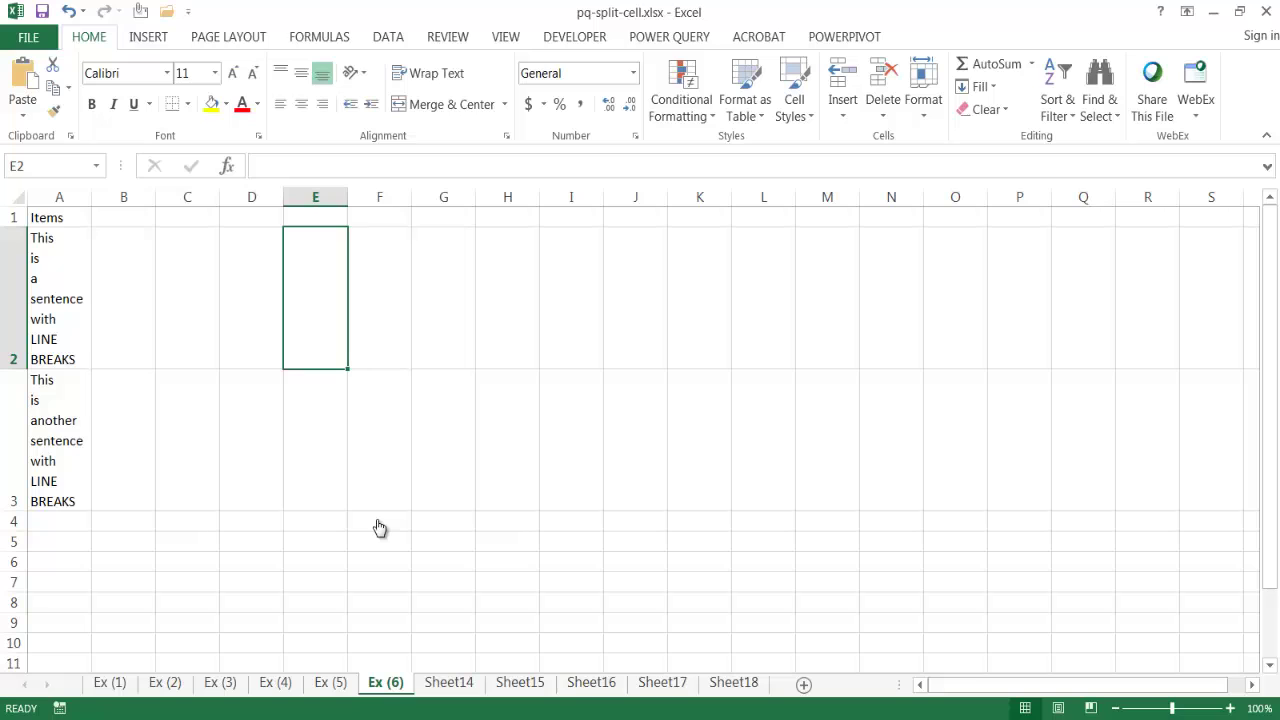
Create a Power Query from the range A1:A3 on the Ex (6) sheet, treating the first row as headers
{"action": "key", "text": "Home"}
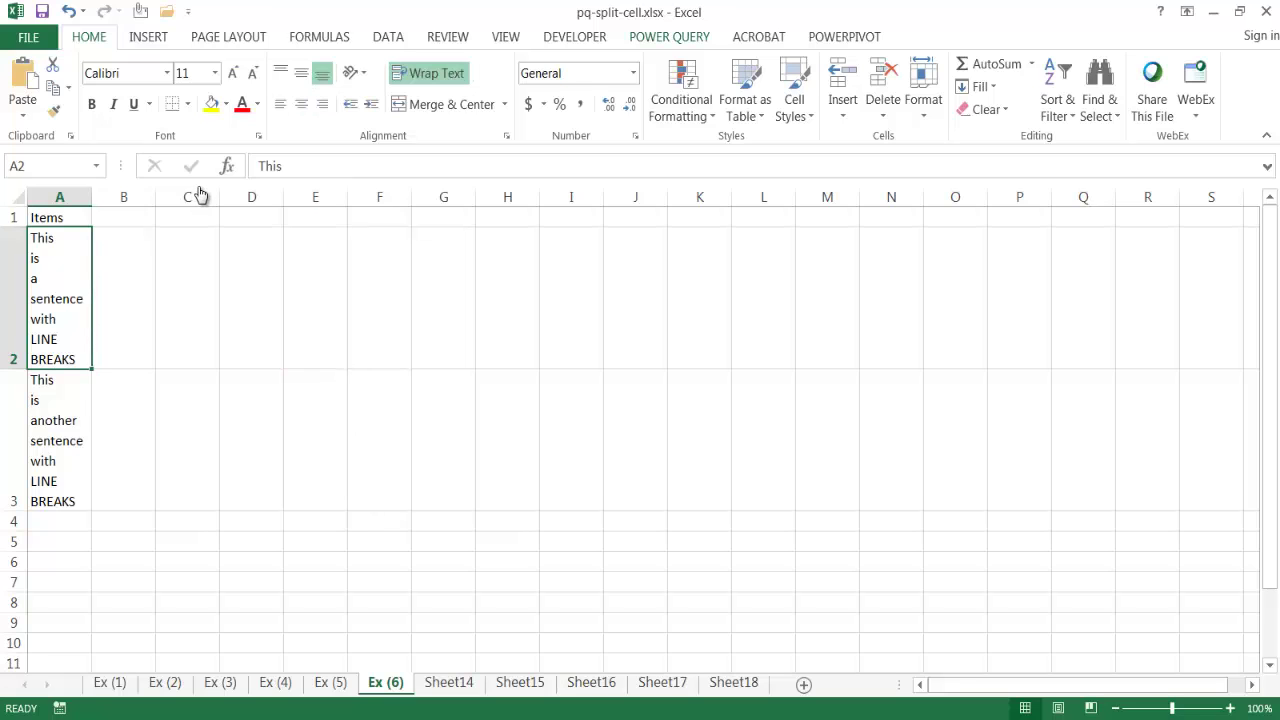
{"action": "key", "text": "alt+y"}
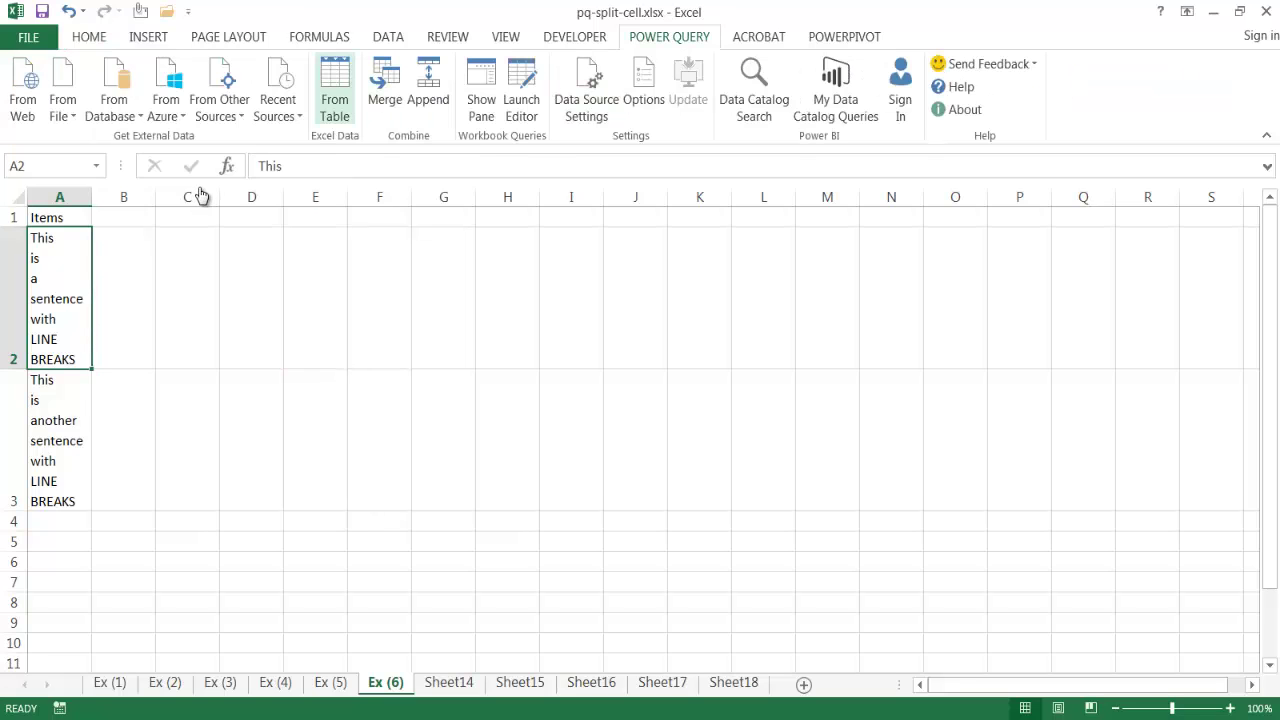
{"action": "key", "text": "Return"}
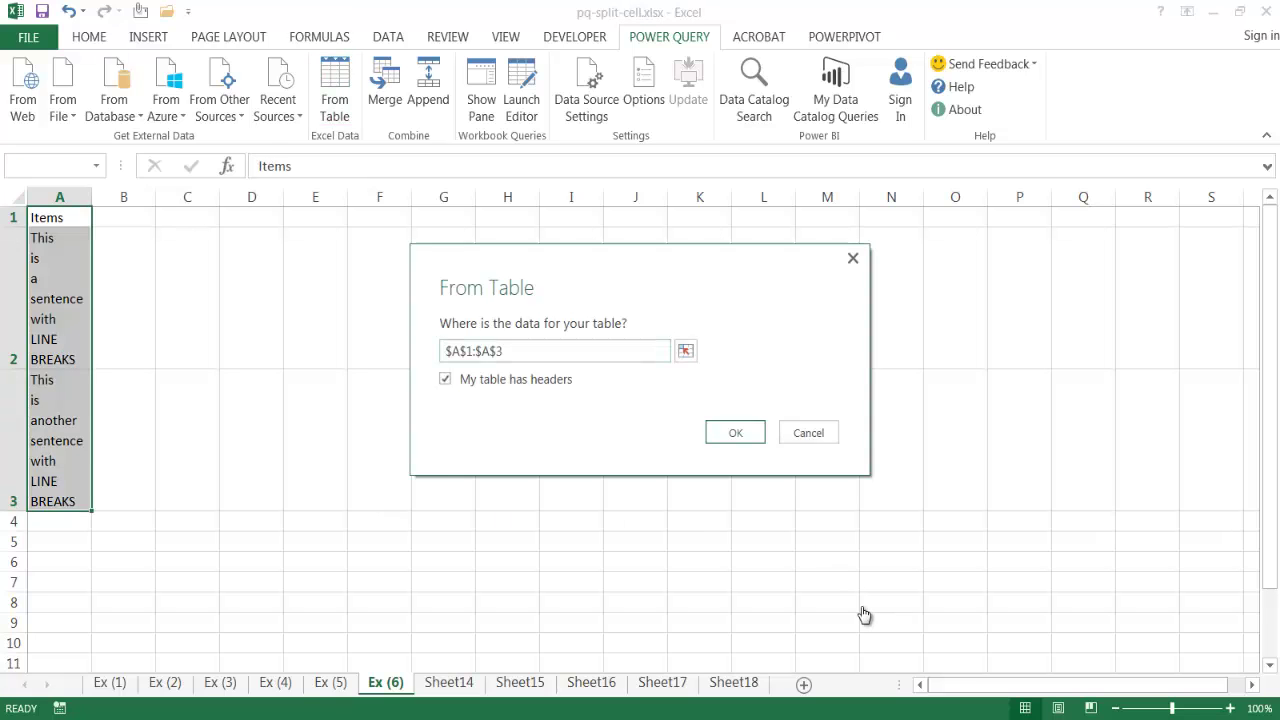
{"action": "key", "text": "Return"}
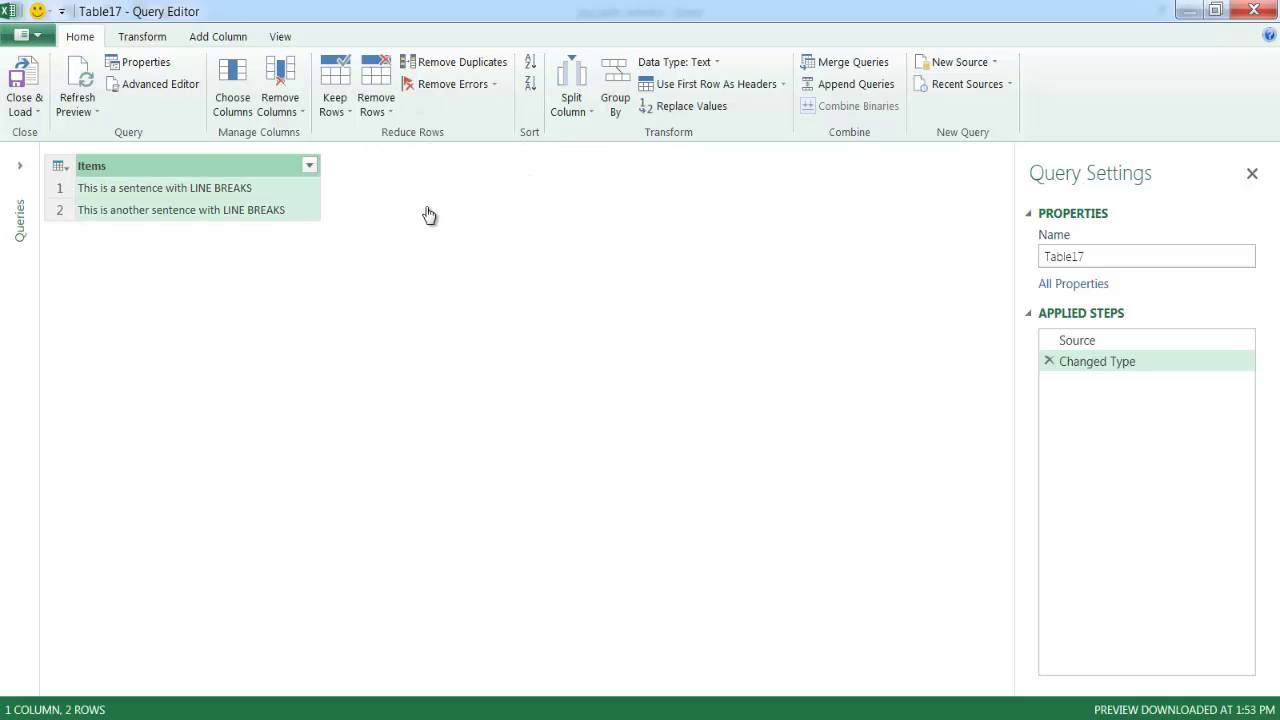
Split the Items column at each occurrence of the custom delimiter "#(lf)" into 10 columns
{"action": "key", "text": "Tab"}
{"action": "key", "text": "Left"}
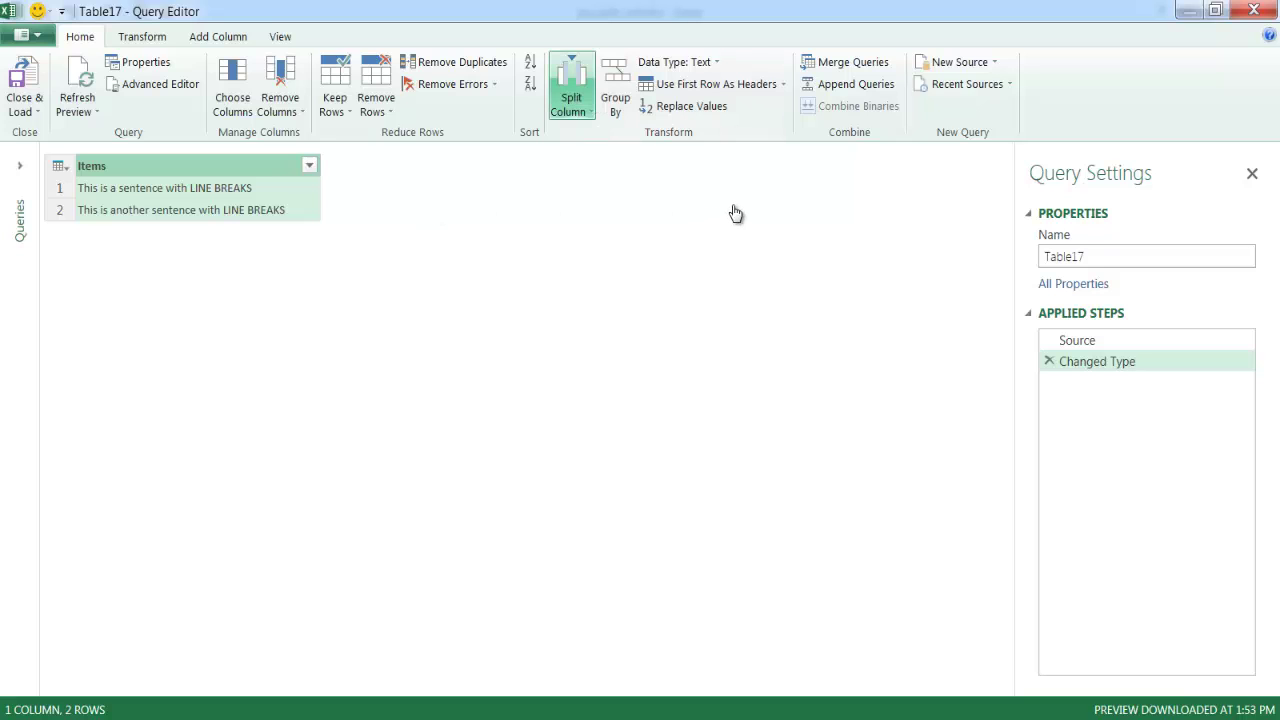
{"action": "key", "text": "Down"}
{"action": "key", "text": "Down"}
{"action": "key", "text": "Return"}
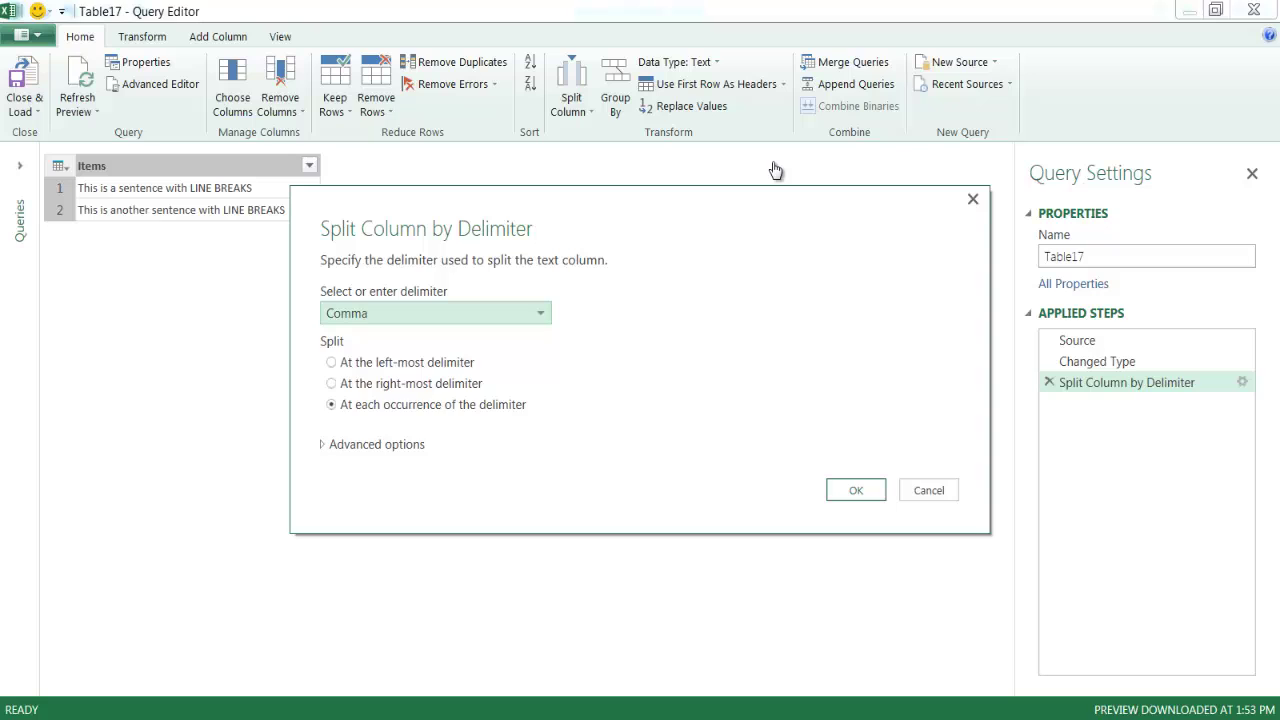
{"action": "key", "text": "alt+Down"}
{"action": "key", "text": "Down"}
{"action": "key", "text": "Down"}
{"action": "key", "text": "Down"}
{"action": "key", "text": "Down"}
{"action": "key", "text": "Down"}
{"action": "key", "text": "Return"}
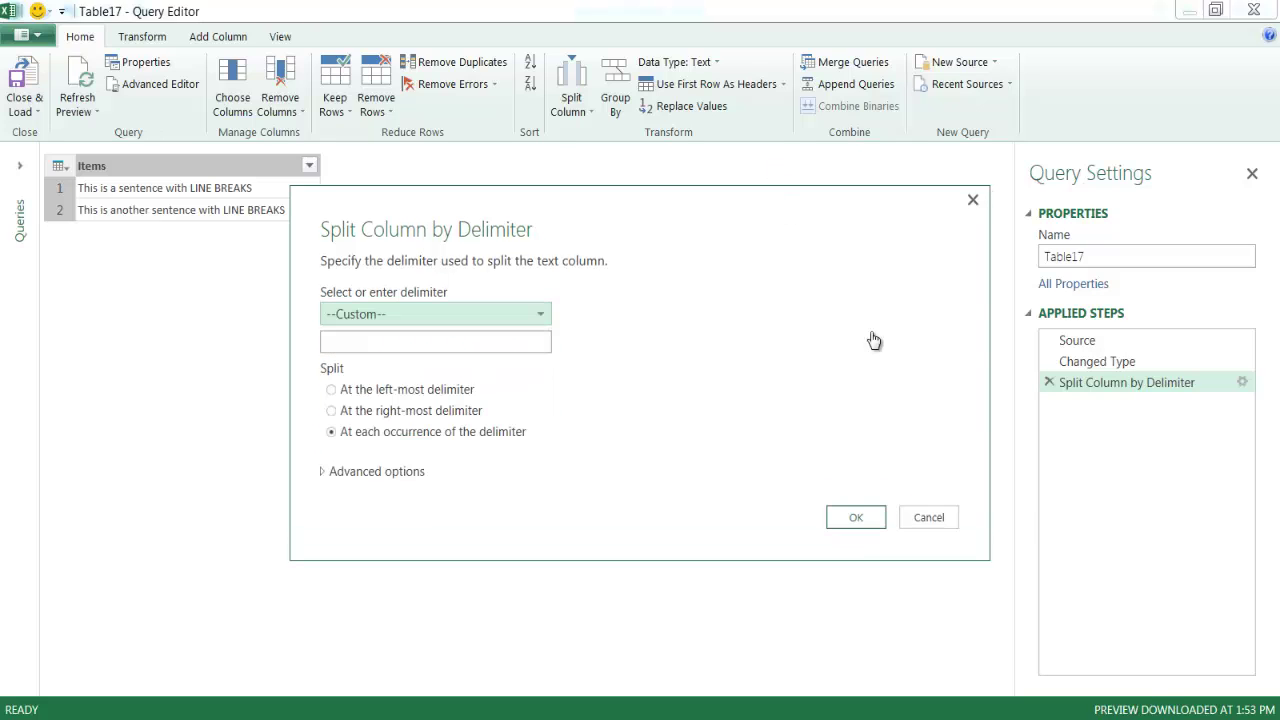
{"action": "key", "text": "Tab"}
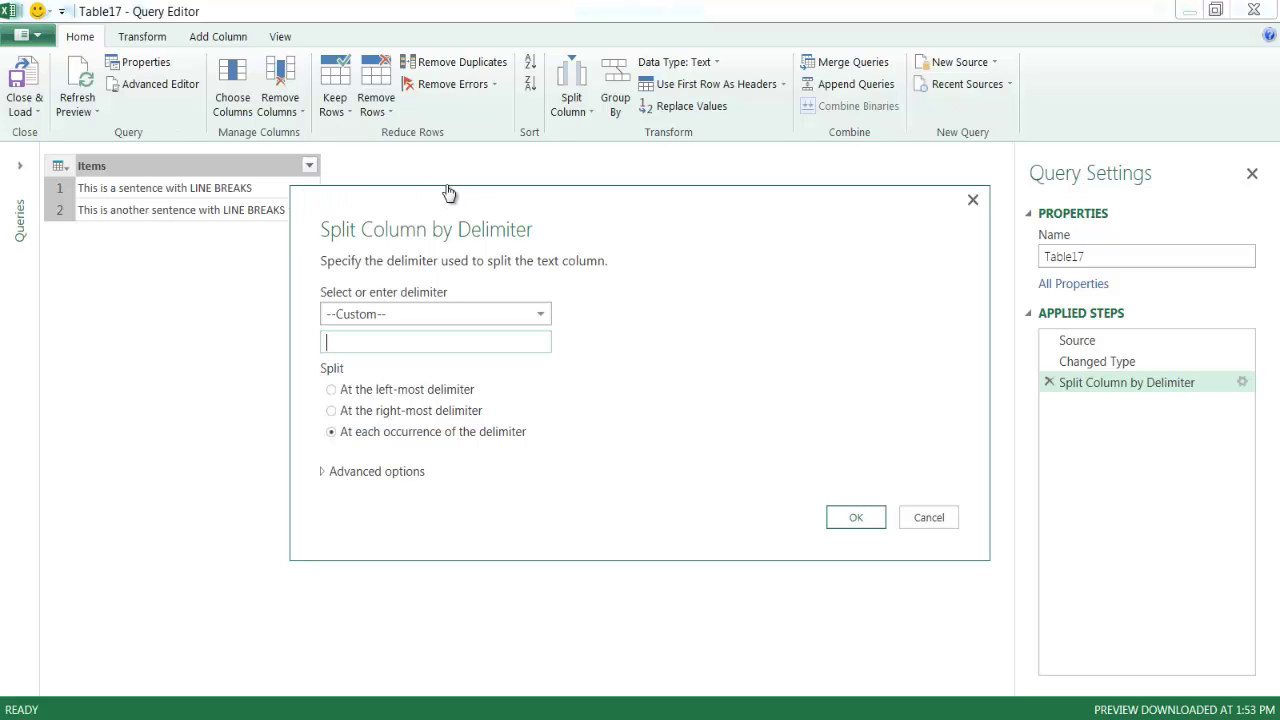
{"action": "type", "text": "#(lf)"}
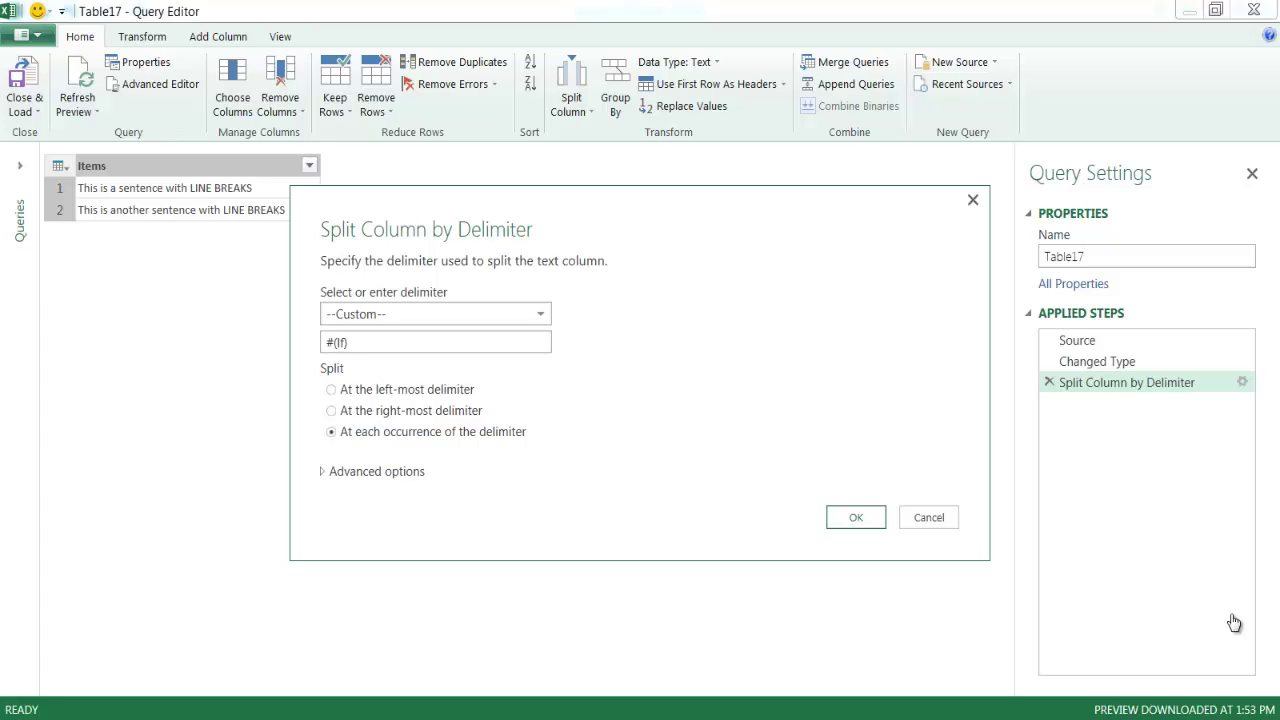
{"action": "key", "text": "space"}
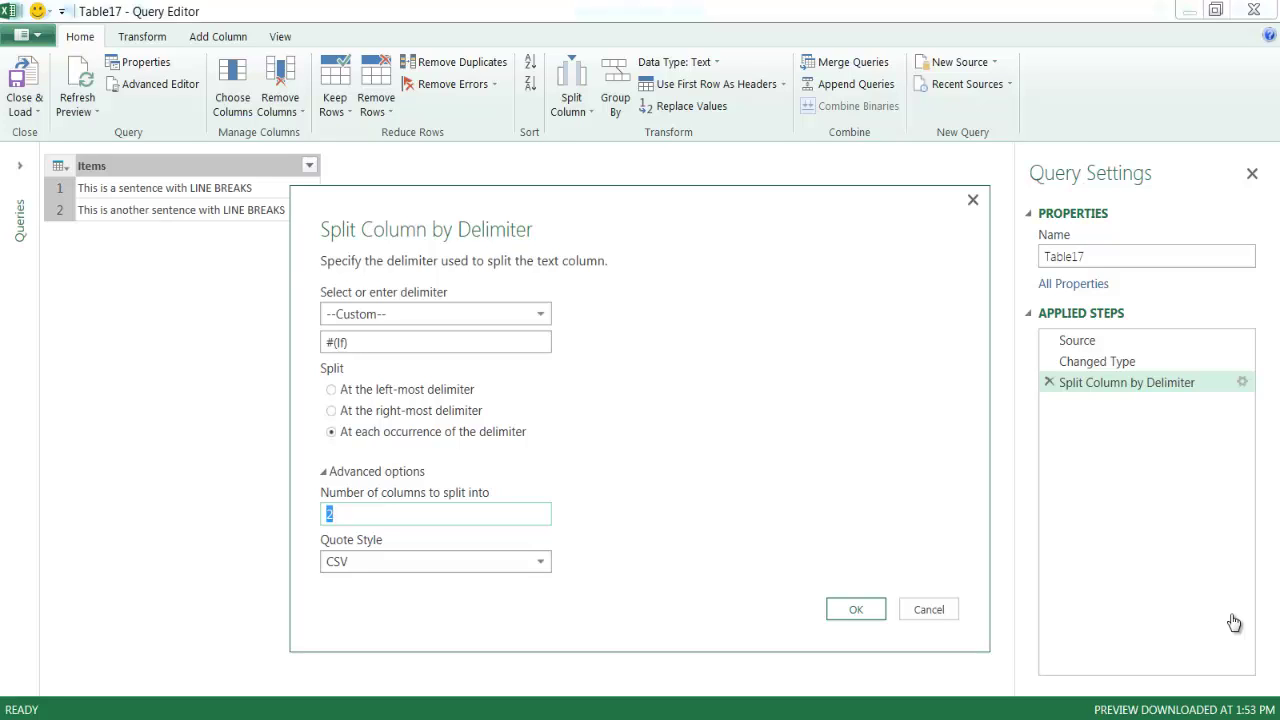
{"action": "type", "text": "10"}
{"action": "key", "text": "Return"}
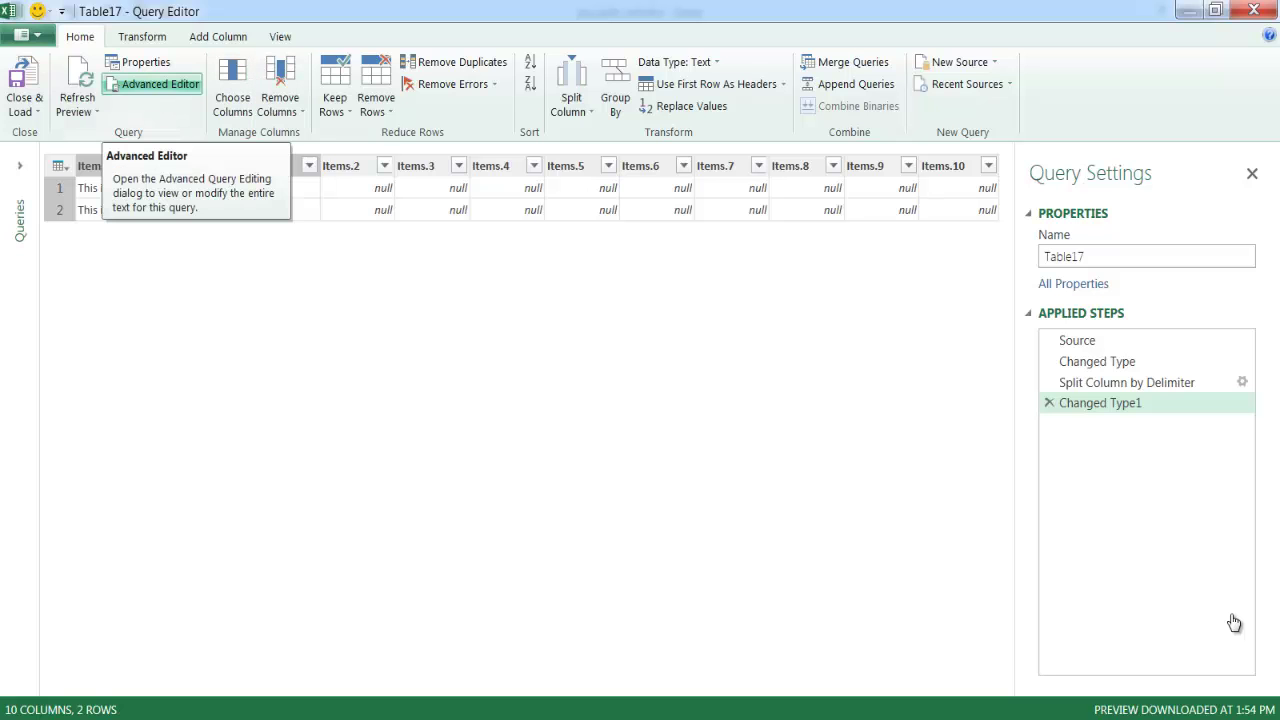
Correct the split delimiter in the query's M code to "#(lf)" by removing the extra escape characters, and apply the edited code
{"action": "left_click", "coordinate": [155, 84]}
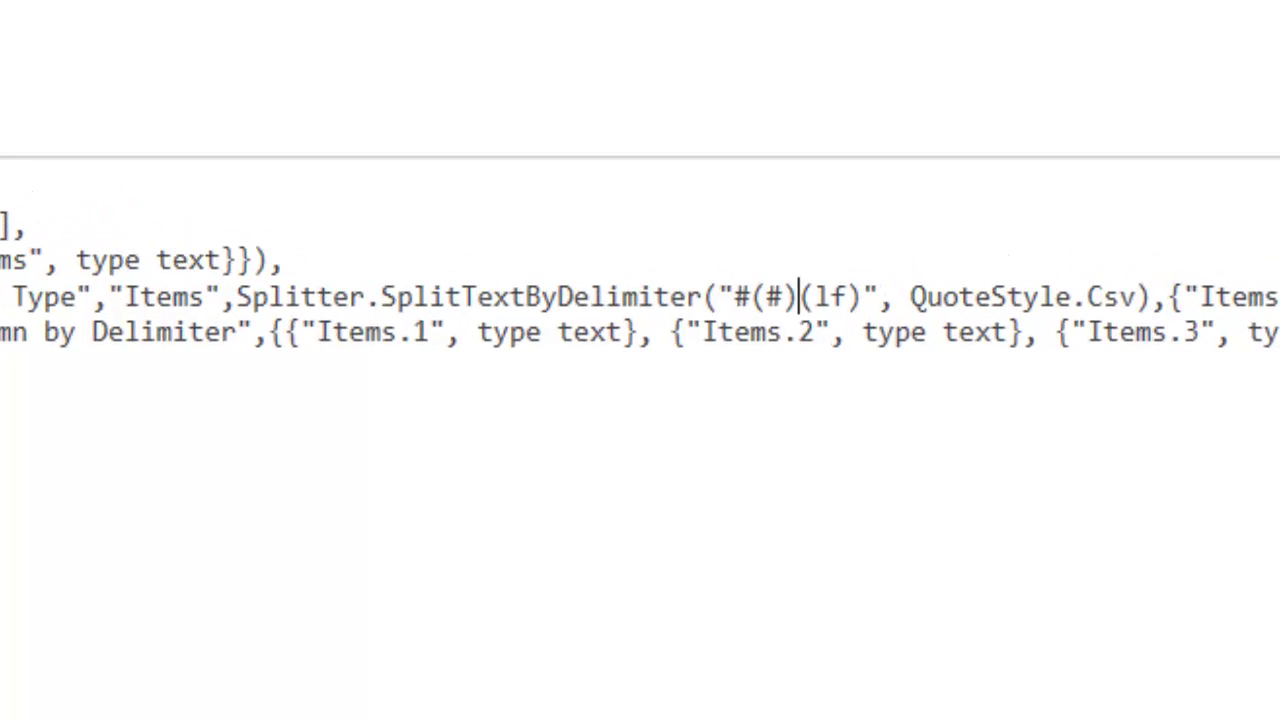
{"action": "key", "text": "BackSpace"}
{"action": "key", "text": "BackSpace"}
{"action": "key", "text": "BackSpace"}
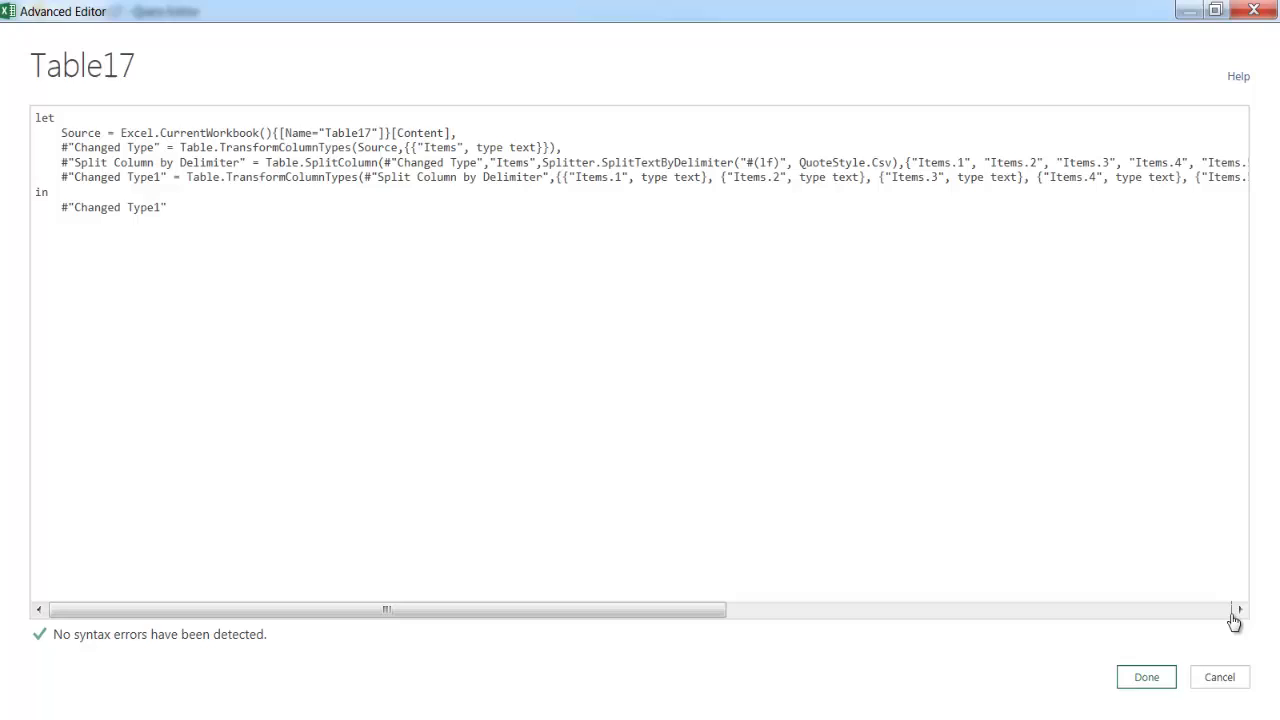
{"action": "key", "text": "Tab"}
{"action": "key", "text": "Return"}
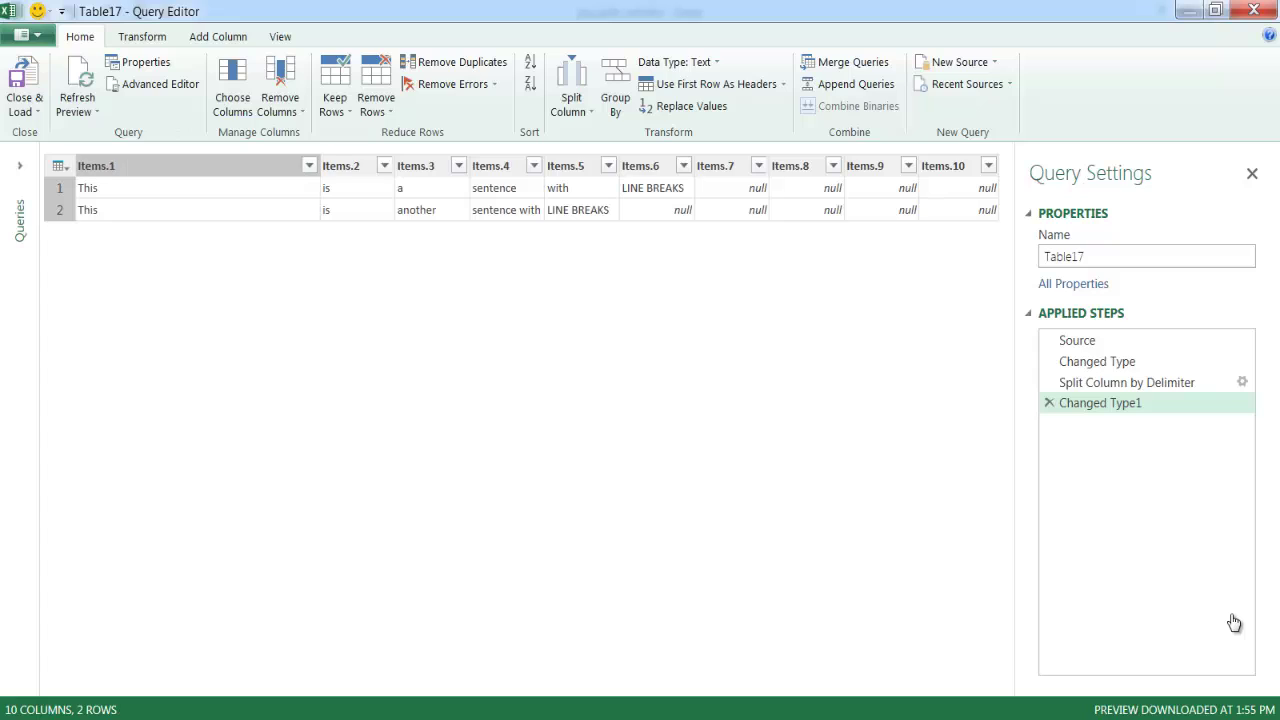
Remove all columns except Items.1 through Items.6 from the query
{"action": "key", "text": "ctrl+space"}
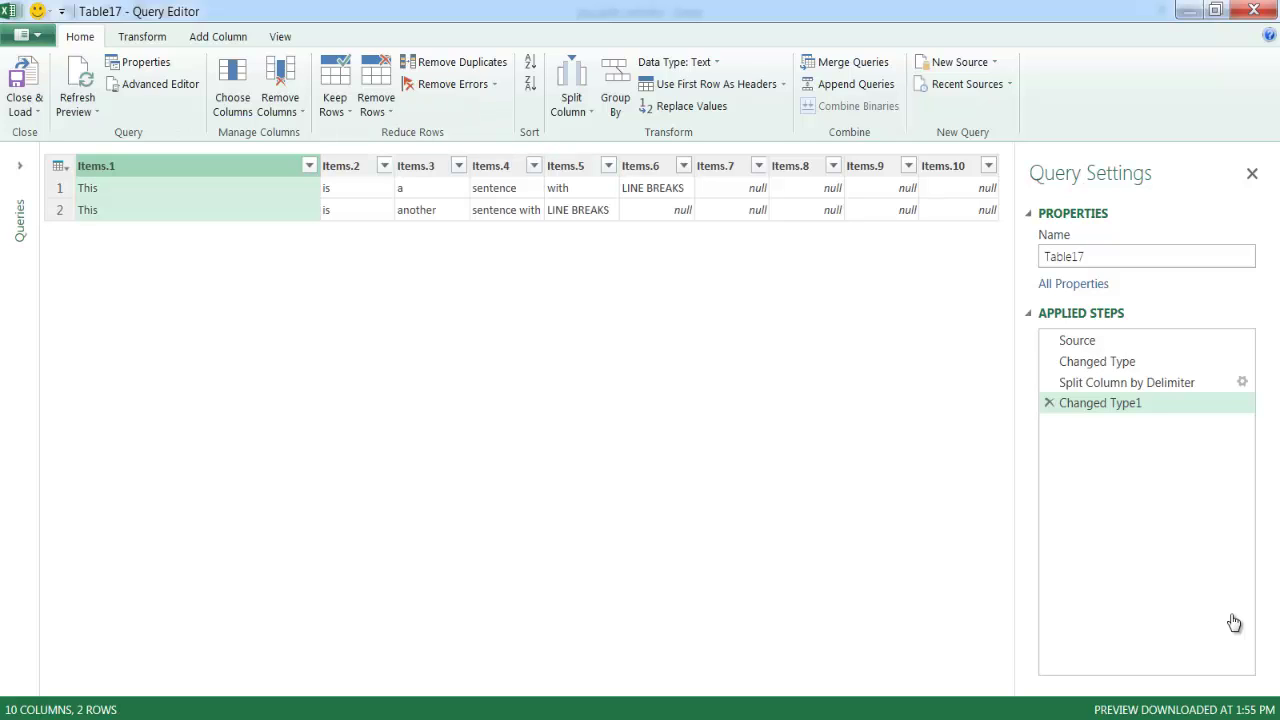
{"action": "key", "text": "shift+Right"}
{"action": "key", "text": "shift+Right"}
{"action": "key", "text": "shift+Right"}
{"action": "key", "text": "shift+Right"}
{"action": "key", "text": "shift+Right"}
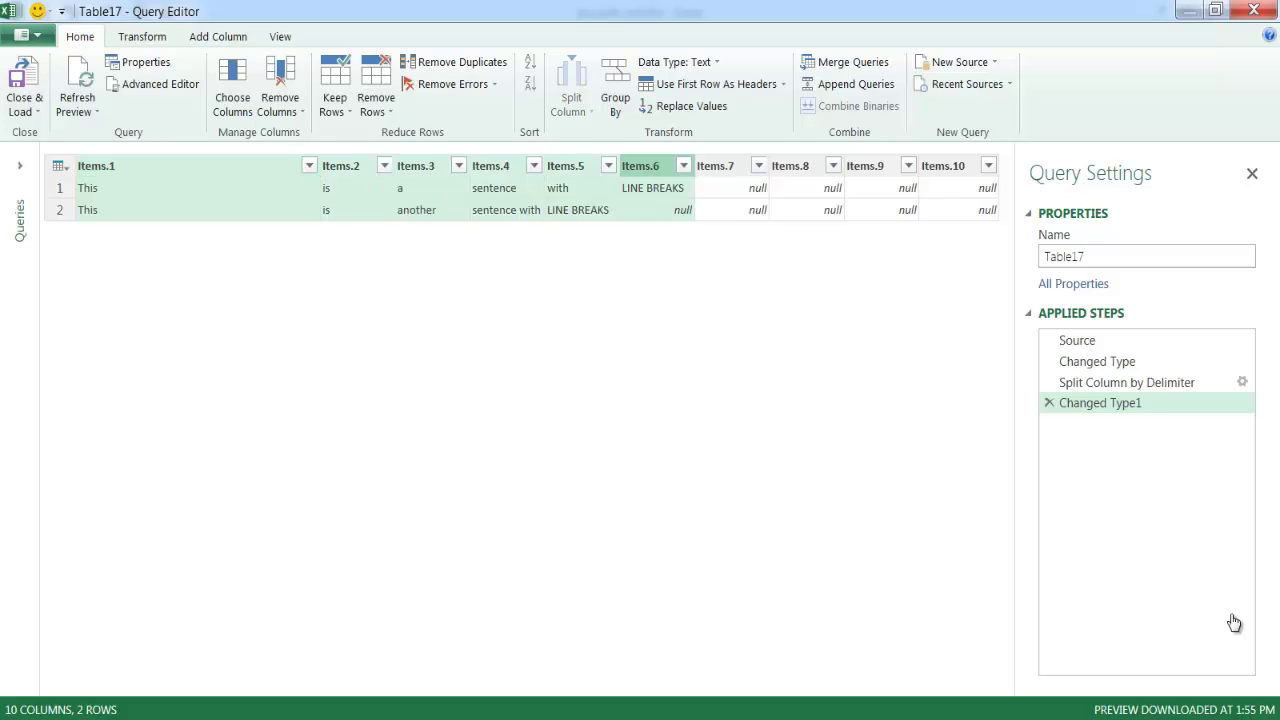
{"action": "key", "text": "shift+F10"}
{"action": "key", "text": "Down"}
{"action": "key", "text": "Down"}
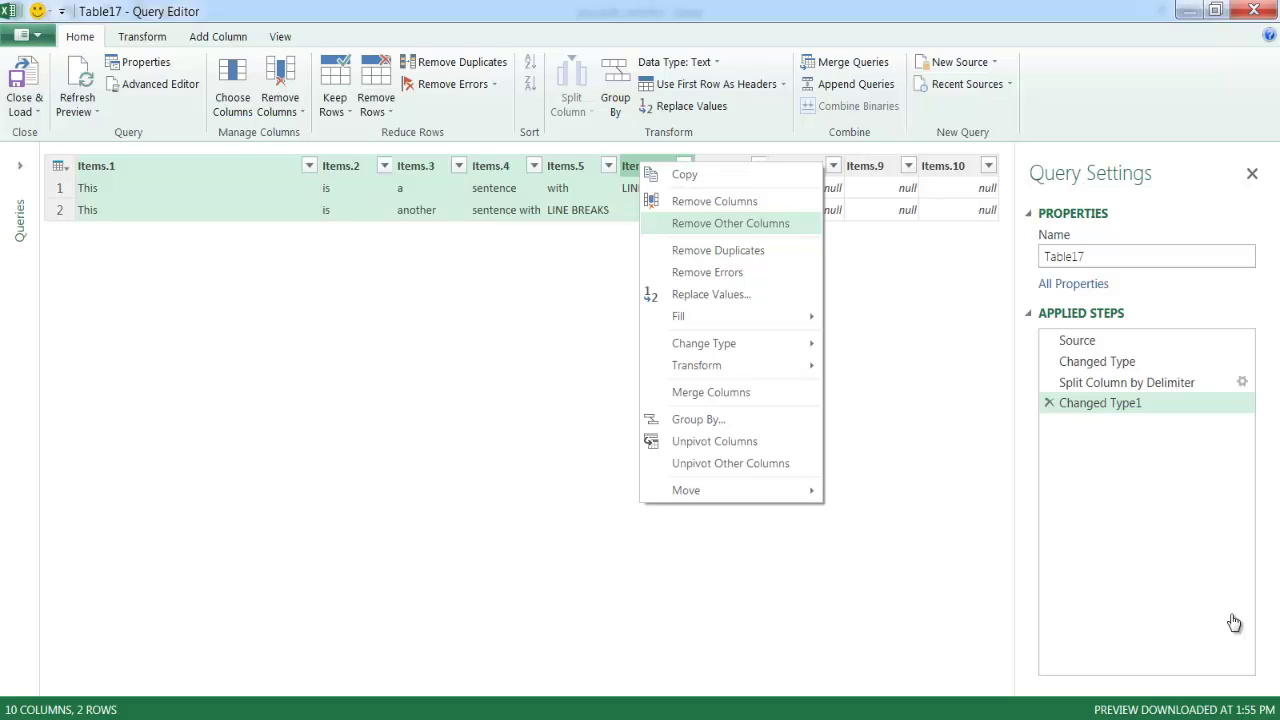
{"action": "key", "text": "Return"}
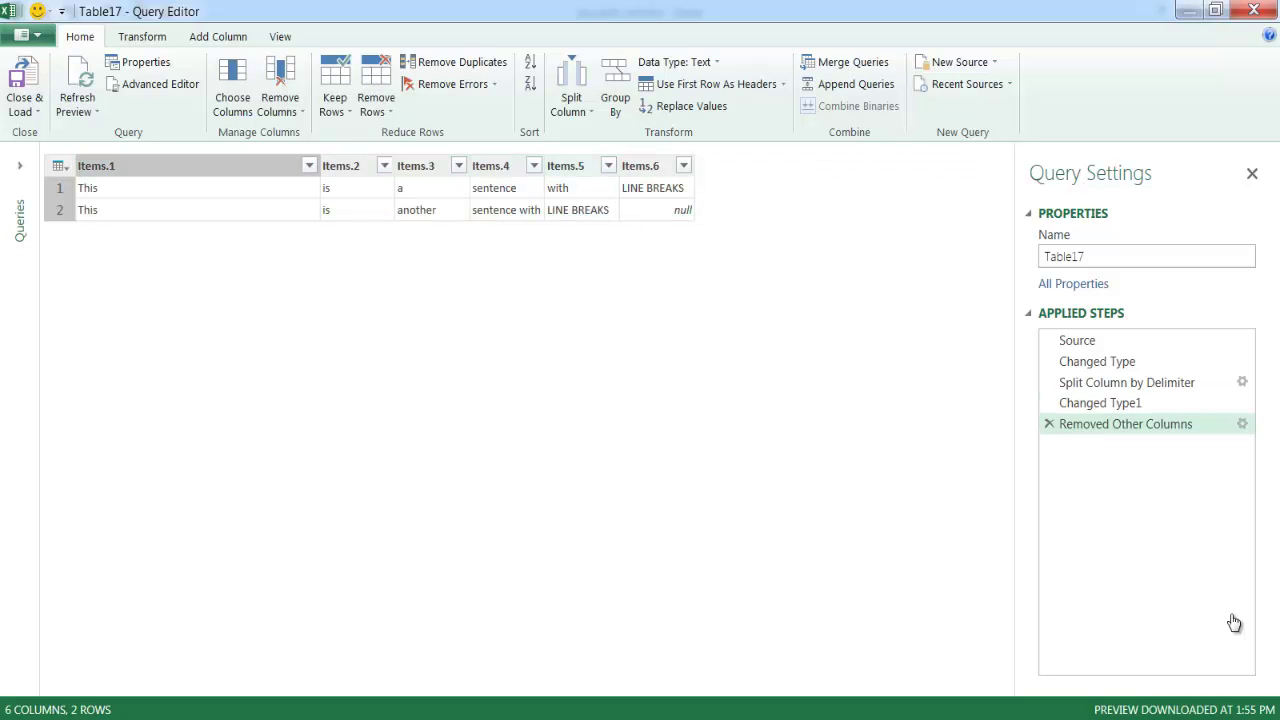
Load the query into the workbook and review the split values across row 2 of the resulting table
{"action": "key", "text": "F6"}
{"action": "key", "text": "Left"}
{"action": "key", "text": "Left"}
{"action": "key", "text": "Return"}
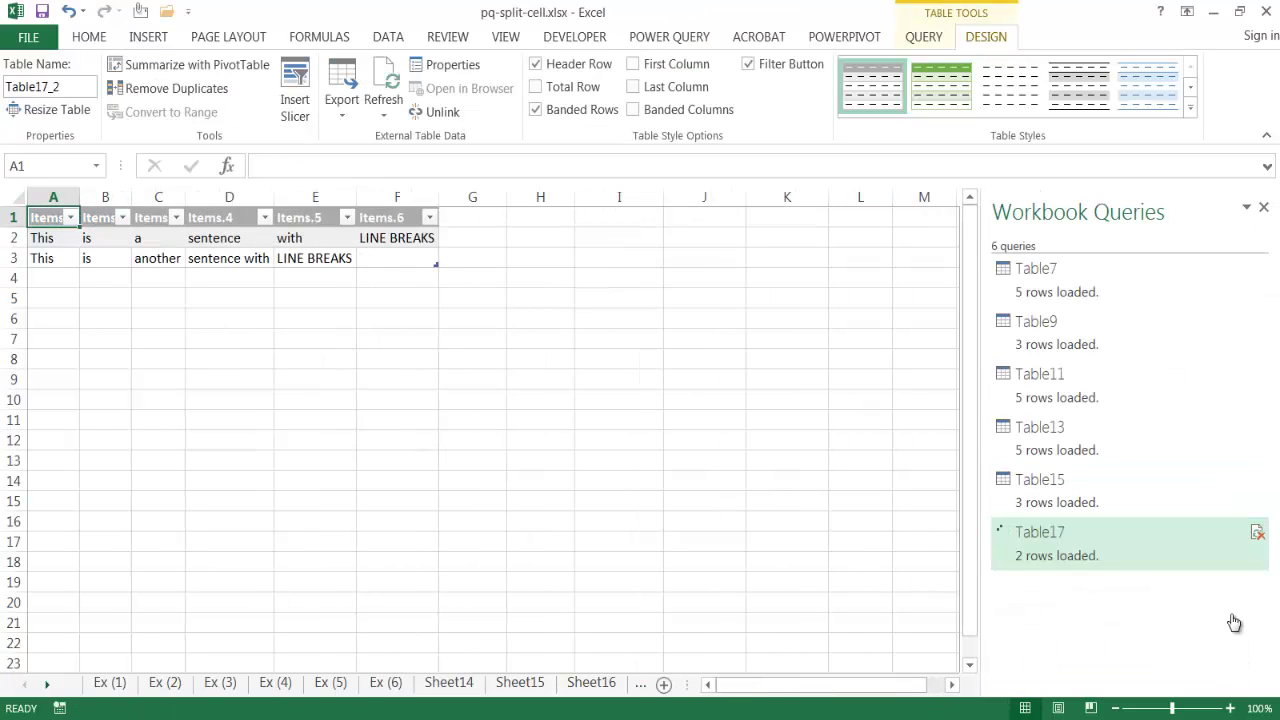
{"action": "key", "text": "Down"}
{"action": "key", "text": "Right"}
{"action": "key", "text": "Right"}
{"action": "key", "text": "Right"}
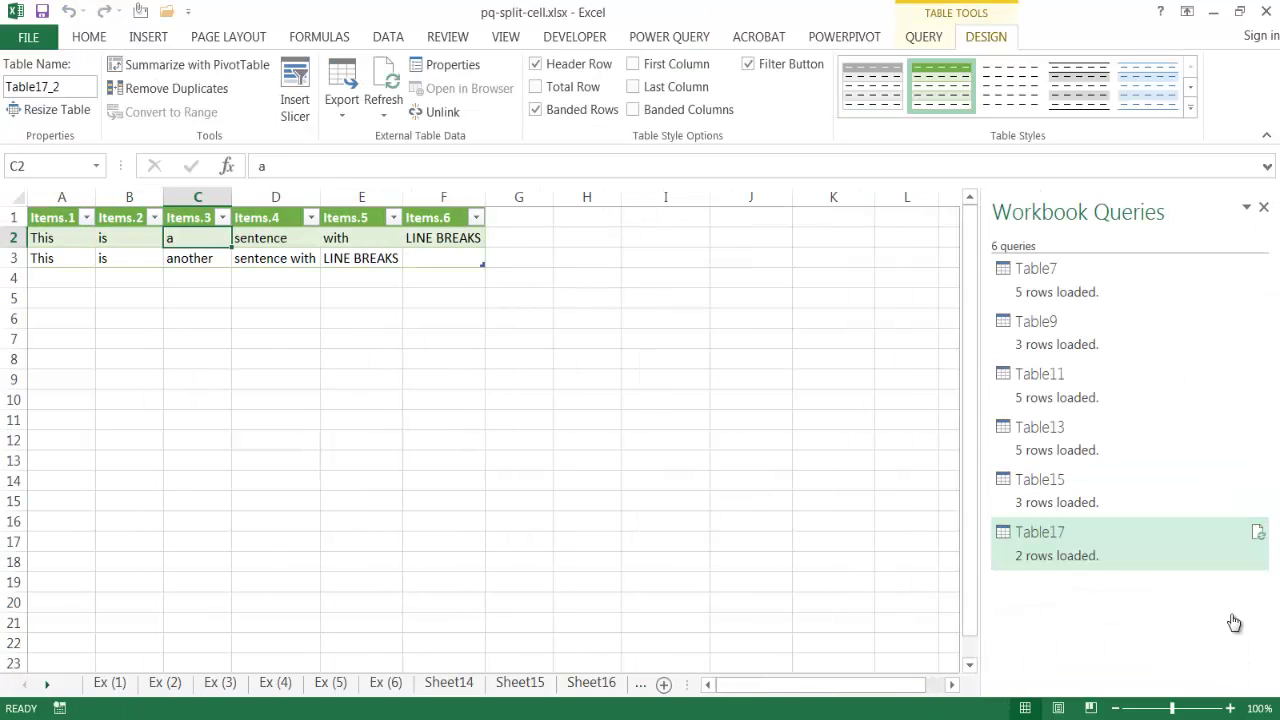
{"action": "key", "text": "Right"}
{"action": "key", "text": "Right"}
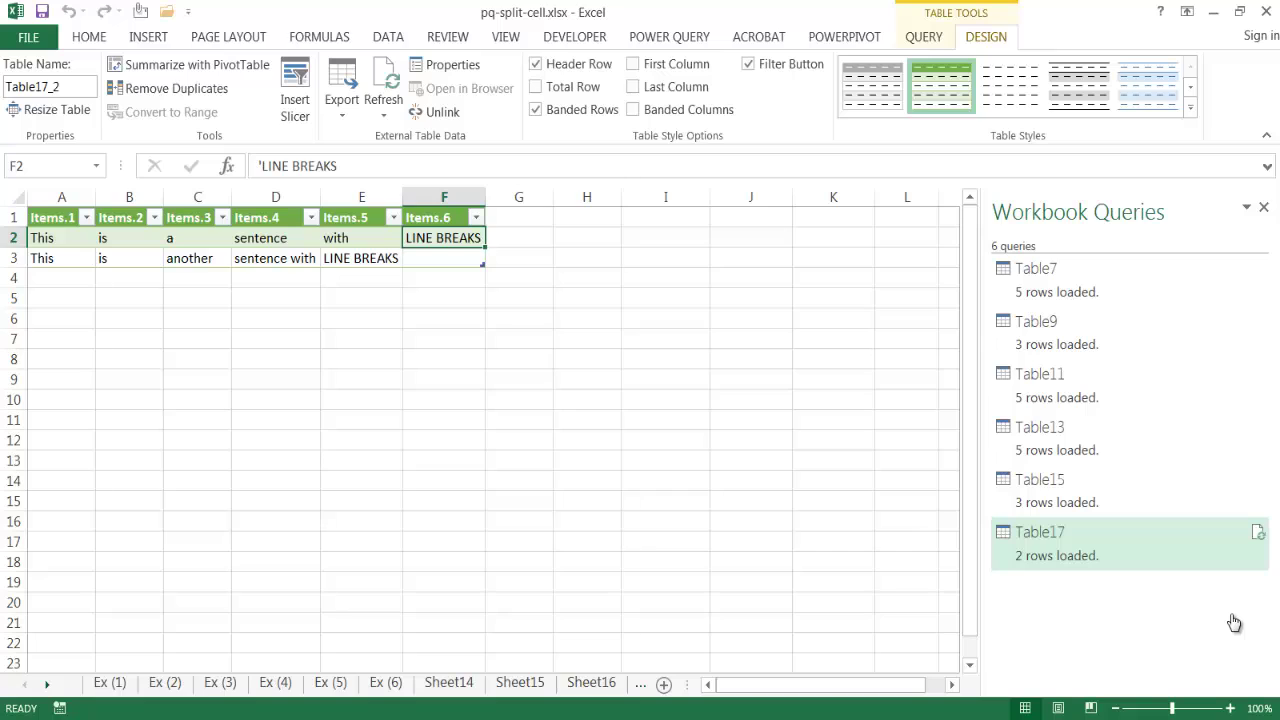